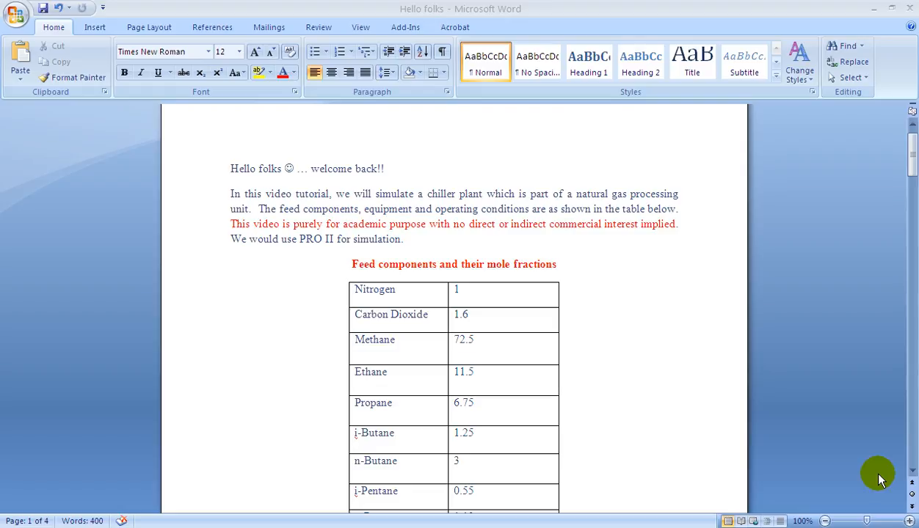
Review the table of feed components and their mole fractions in the problem statement
{"action": "left_click", "coordinate": [912, 472]}
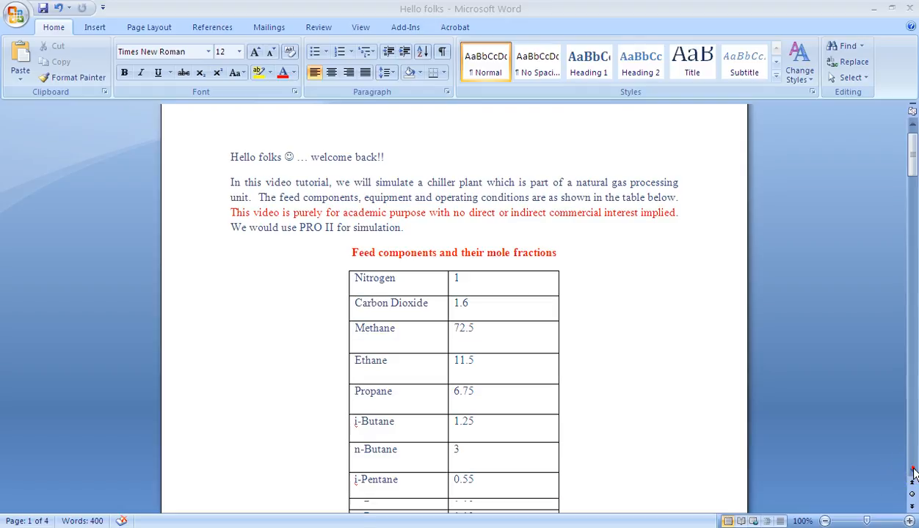
{"action": "left_click", "coordinate": [912, 472]}
{"action": "left_click", "coordinate": [912, 472]}
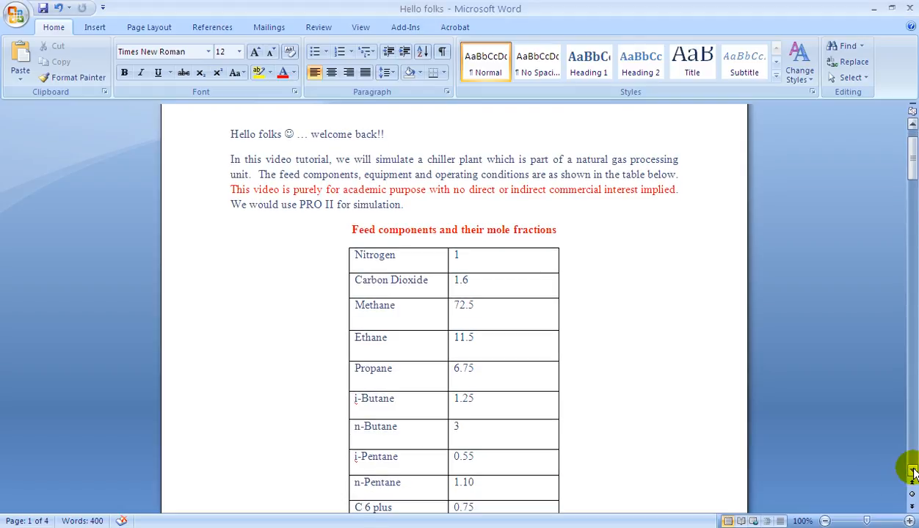
{"action": "left_click", "coordinate": [912, 472]}
{"action": "left_click", "coordinate": [913, 472]}
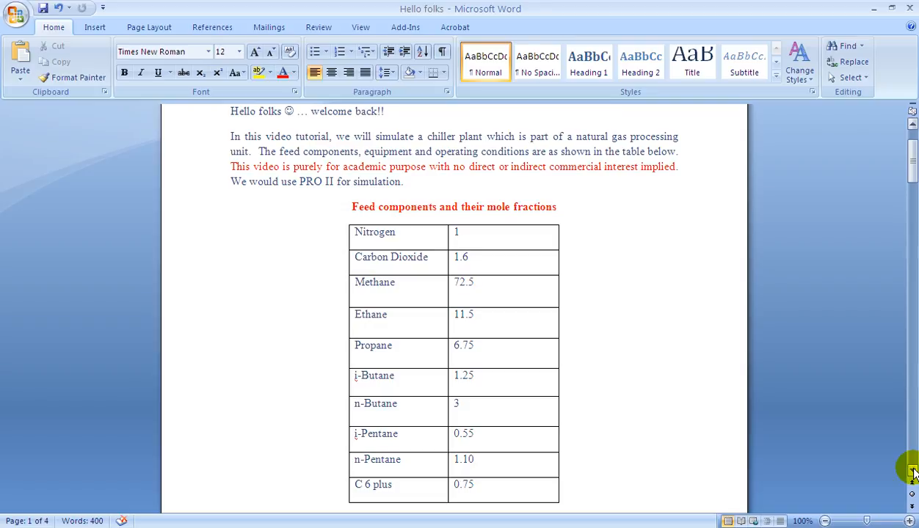
{"action": "left_click", "coordinate": [912, 472]}
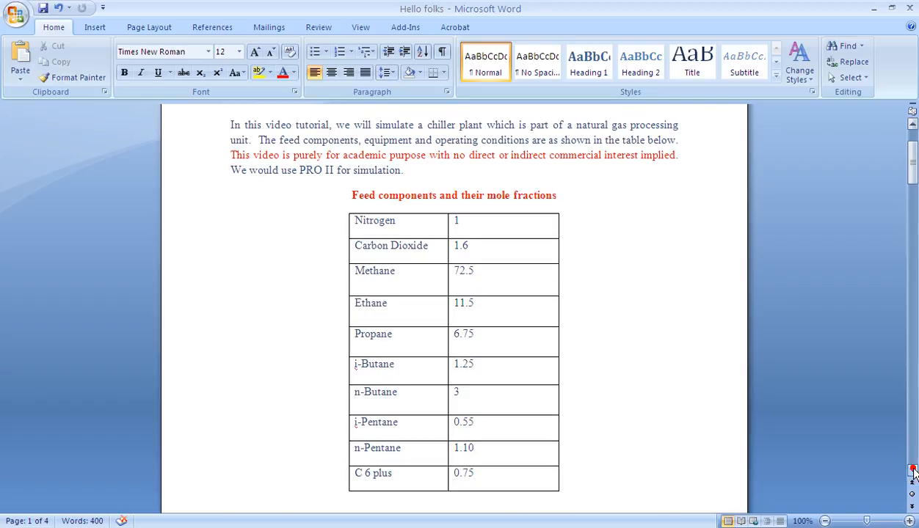
{"action": "left_click", "coordinate": [913, 471]}
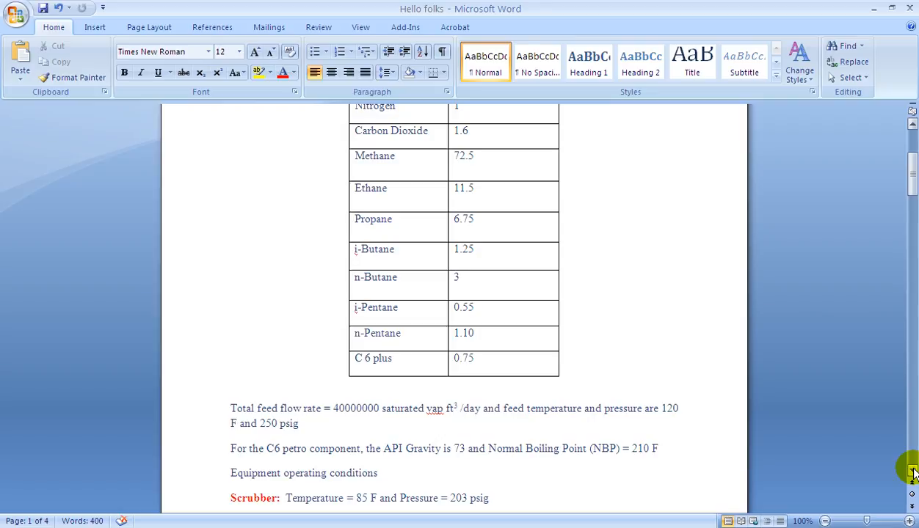
Read the feed conditions, C6 petro component data and operating conditions for the scrubber, compressor, cooler, pump and flash drum
{"action": "left_click_drag", "start_coordinate": [912, 473], "coordinate": [912, 474]}
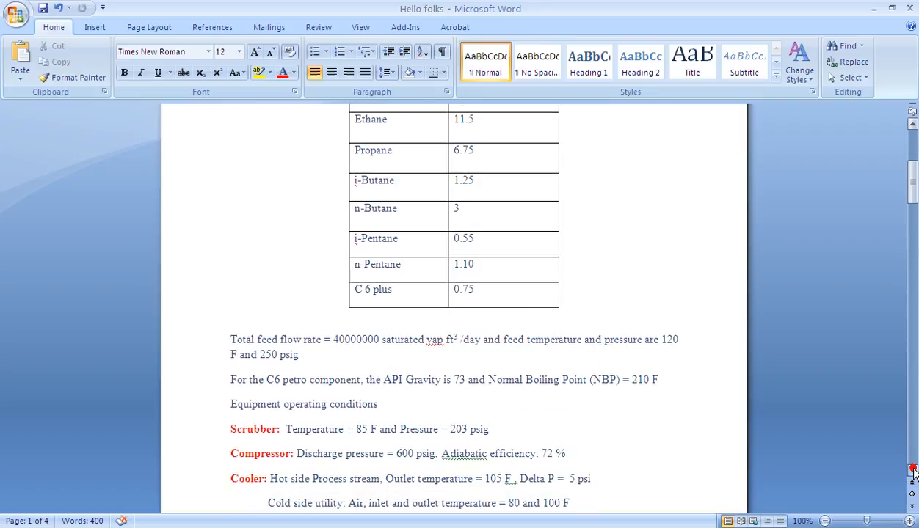
{"action": "left_click", "coordinate": [912, 474]}
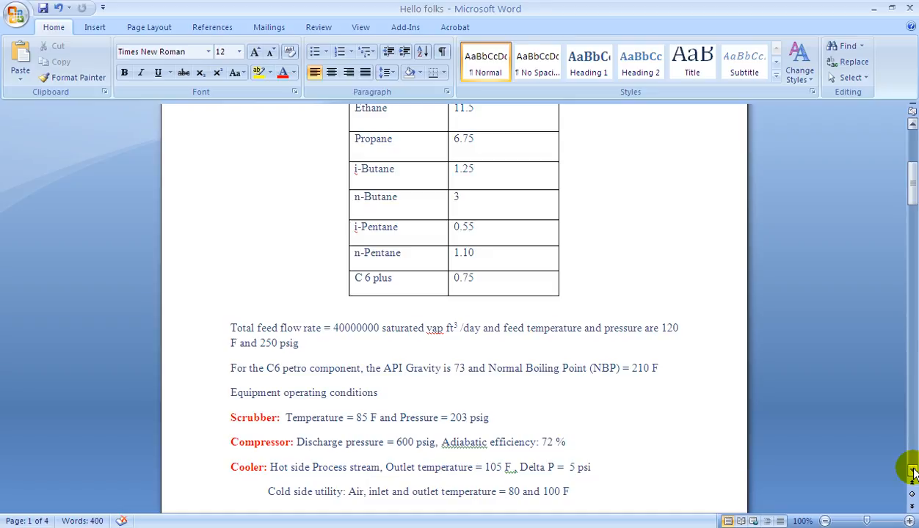
{"action": "left_click", "coordinate": [912, 473]}
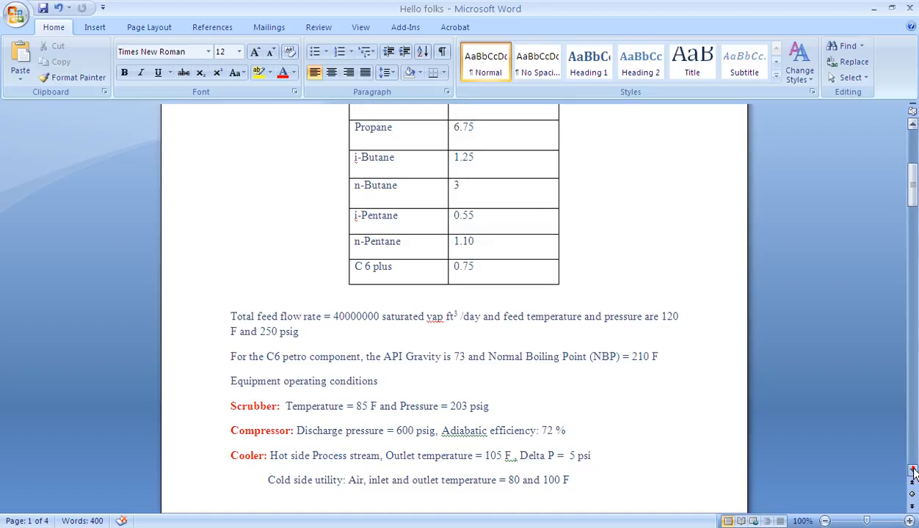
{"action": "left_click", "coordinate": [912, 474]}
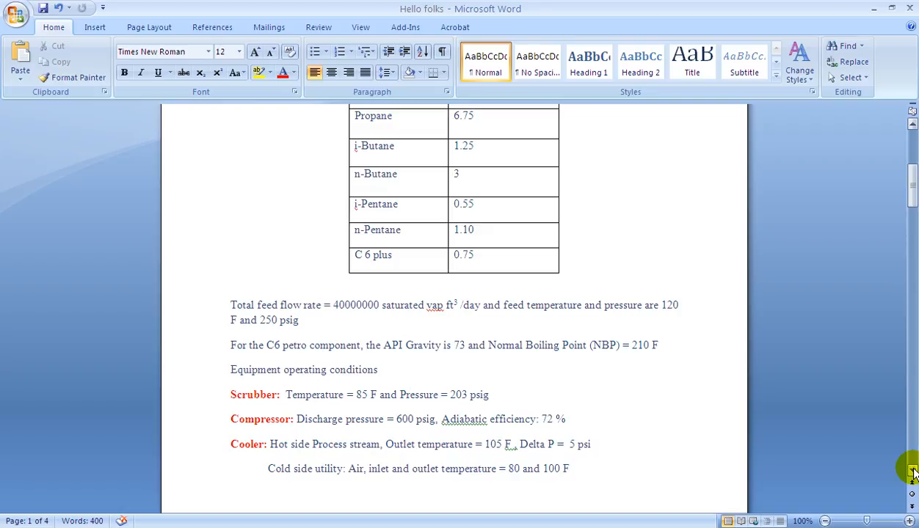
{"action": "left_click_drag", "start_coordinate": [913, 472], "coordinate": [912, 472]}
{"action": "left_click", "coordinate": [913, 472]}
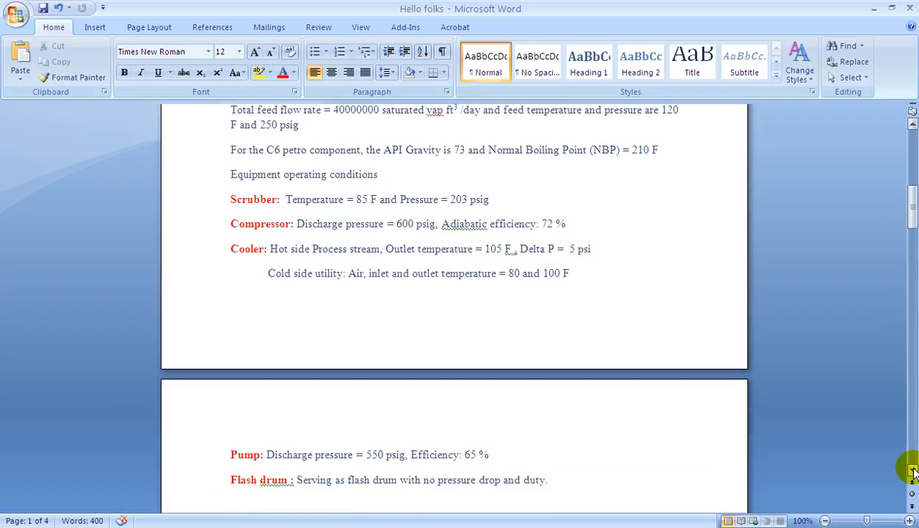
{"action": "left_click", "coordinate": [912, 472]}
{"action": "left_click", "coordinate": [913, 472]}
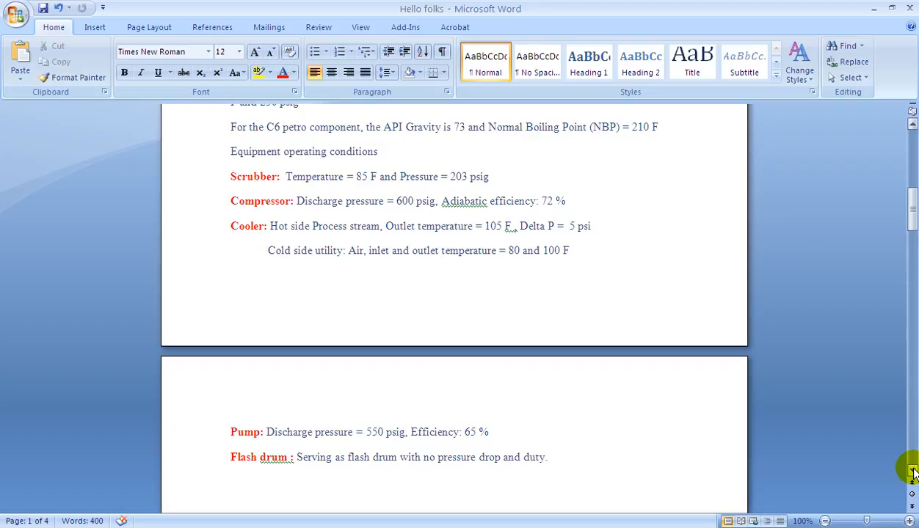
{"action": "left_click", "coordinate": [913, 473]}
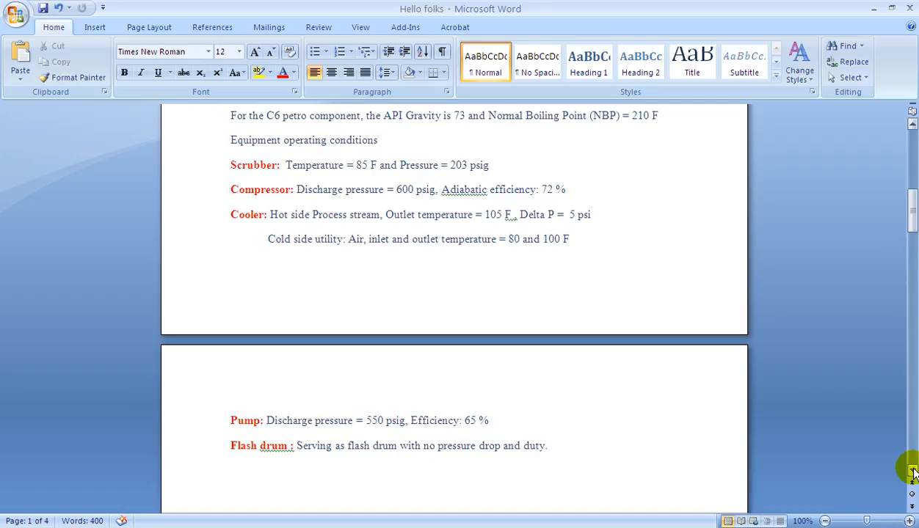
{"action": "left_click", "coordinate": [913, 136]}
{"action": "left_click", "coordinate": [913, 135]}
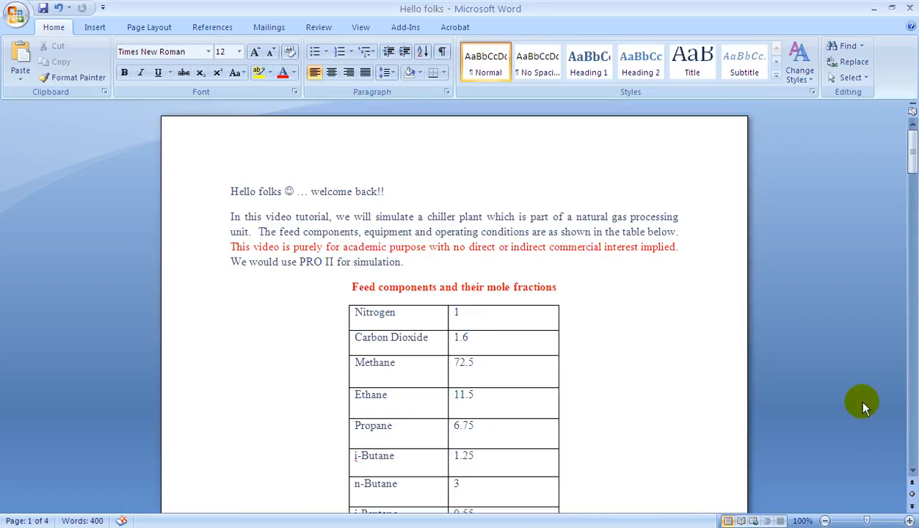
{"action": "left_click", "coordinate": [913, 469]}
{"action": "left_click", "coordinate": [913, 470]}
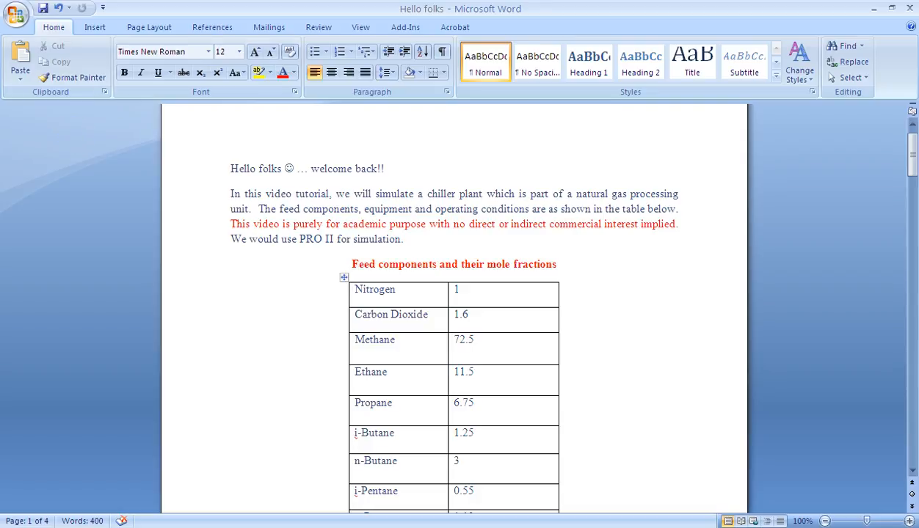
Switch to the desktop, launch PRO/II 8.1 and close its Messages window
{"action": "key", "text": "super+d"}
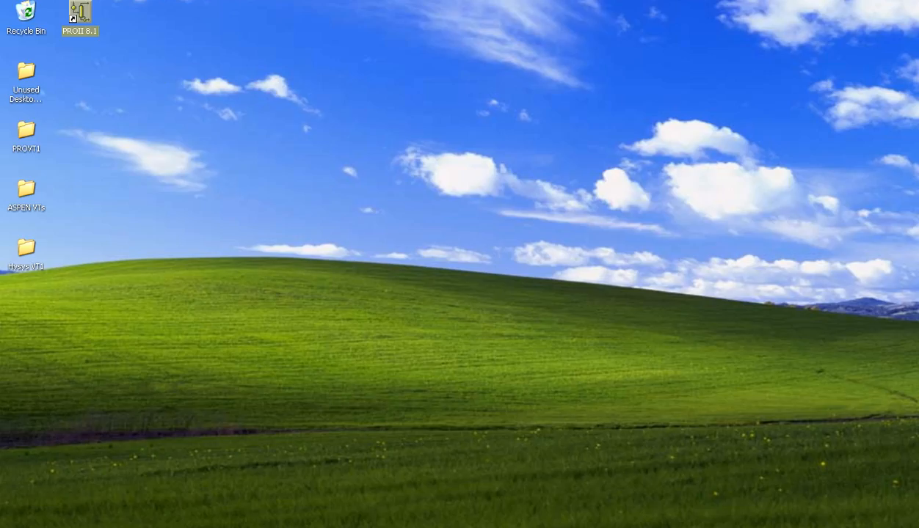
{"action": "left_click", "coordinate": [158, 97]}
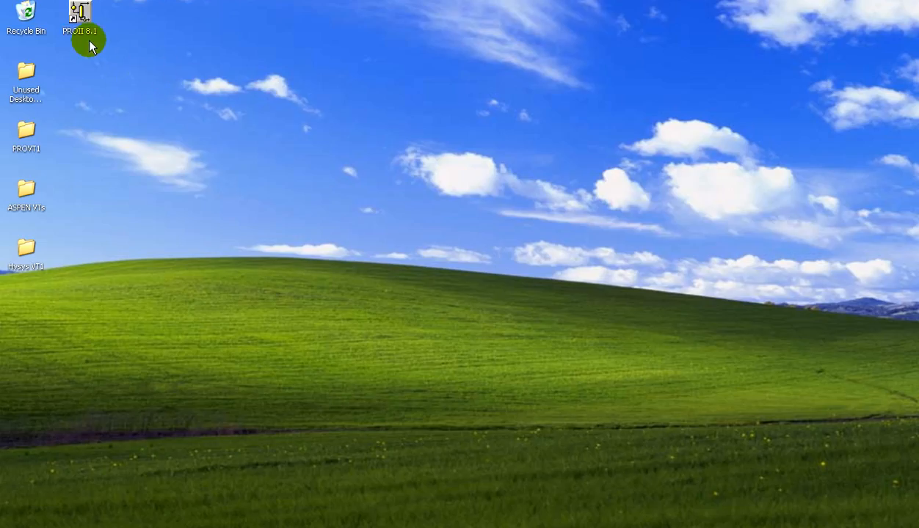
{"action": "double_click", "coordinate": [79, 19]}
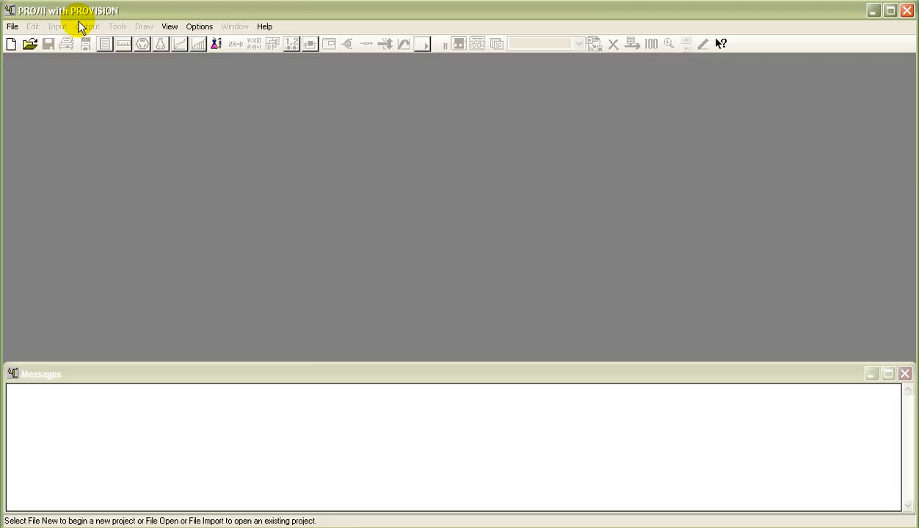
{"action": "left_click", "coordinate": [907, 375]}
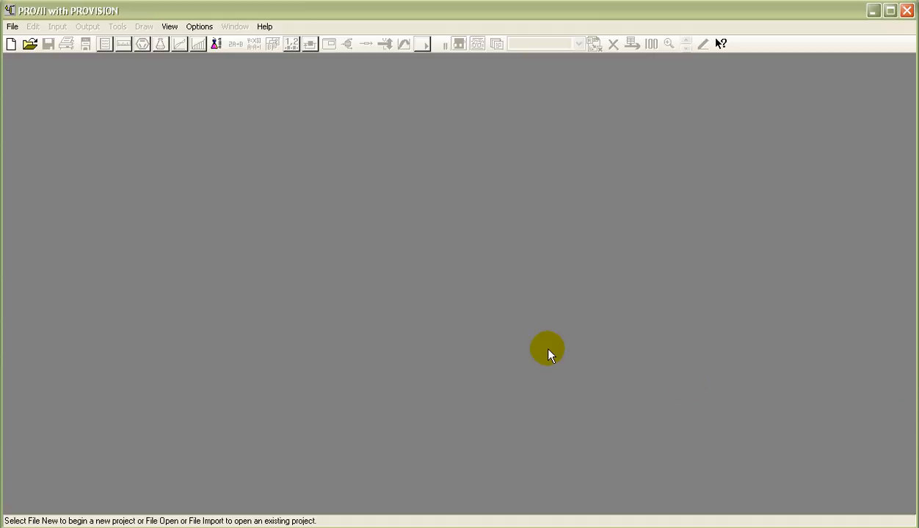
Create a new simulation project and display the PFD palette
{"action": "left_click", "coordinate": [11, 45]}
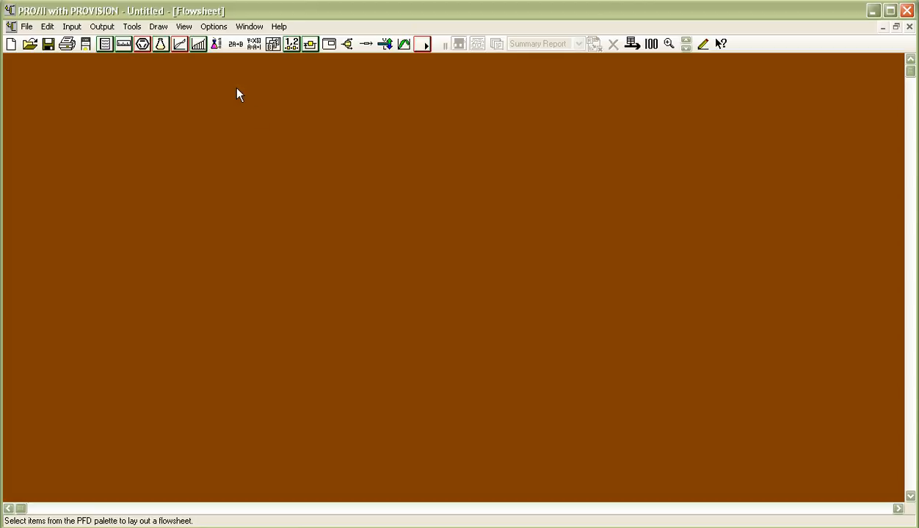
{"action": "left_click", "coordinate": [85, 45]}
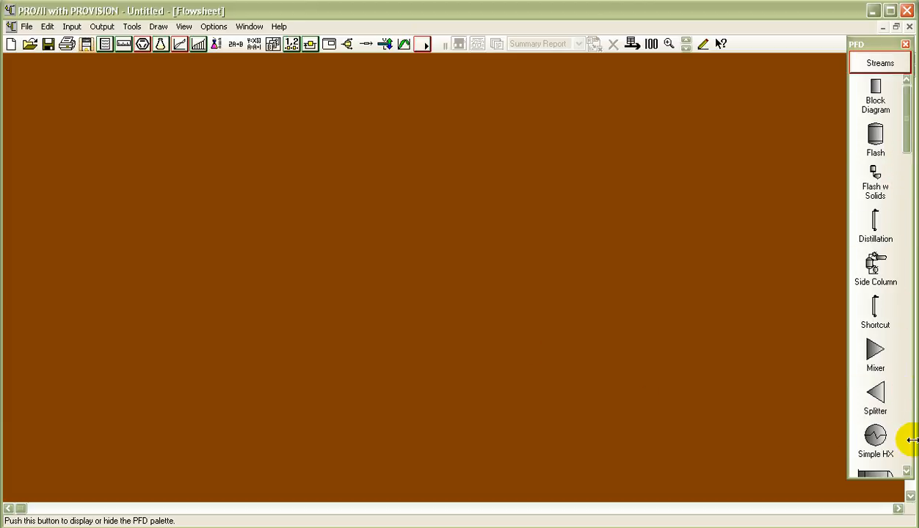
Look through the unit operations offered in the PFD palette, from flash and heat exchangers to compressor, pump and valve
{"action": "left_click", "coordinate": [908, 474]}
{"action": "left_click", "coordinate": [909, 473]}
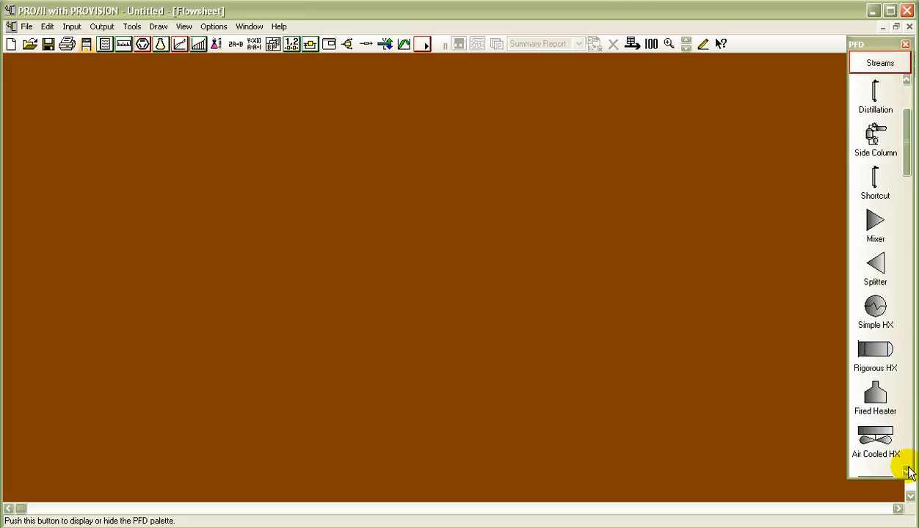
{"action": "left_click", "coordinate": [909, 473]}
{"action": "left_click", "coordinate": [908, 474]}
{"action": "left_click", "coordinate": [908, 474]}
{"action": "left_click", "coordinate": [908, 473]}
{"action": "left_click", "coordinate": [909, 474]}
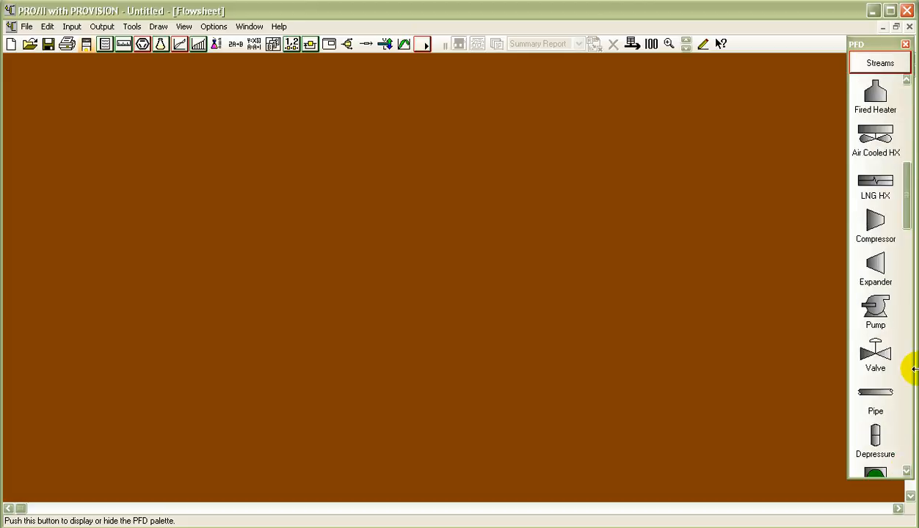
{"action": "left_click", "coordinate": [908, 93]}
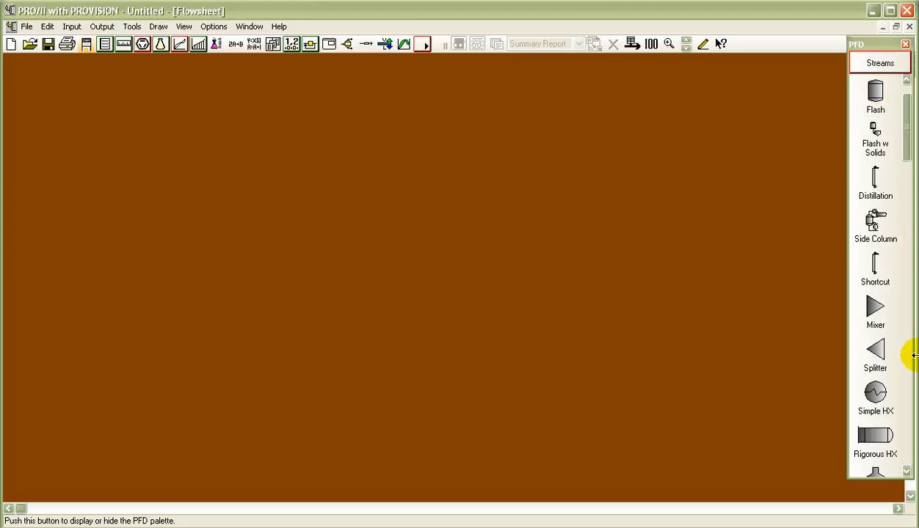
{"action": "left_click", "coordinate": [908, 455]}
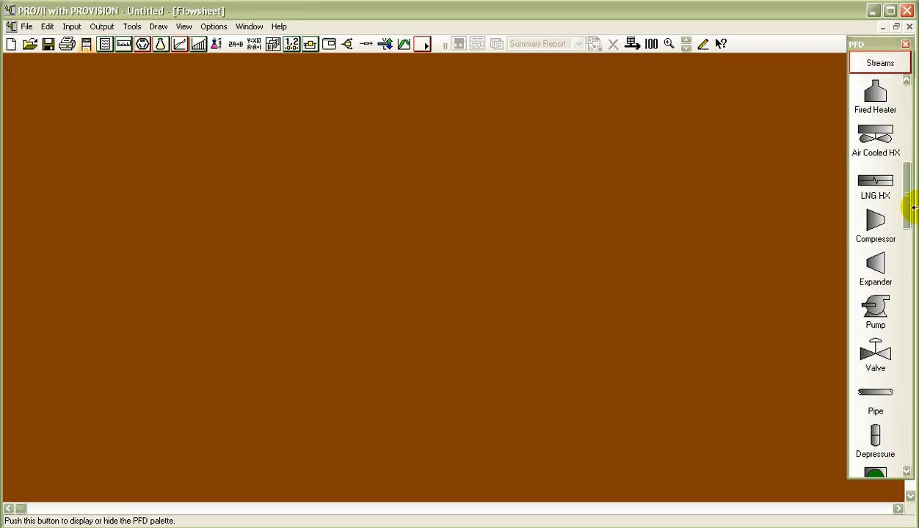
{"action": "left_click", "coordinate": [907, 99]}
{"action": "left_click", "coordinate": [908, 99]}
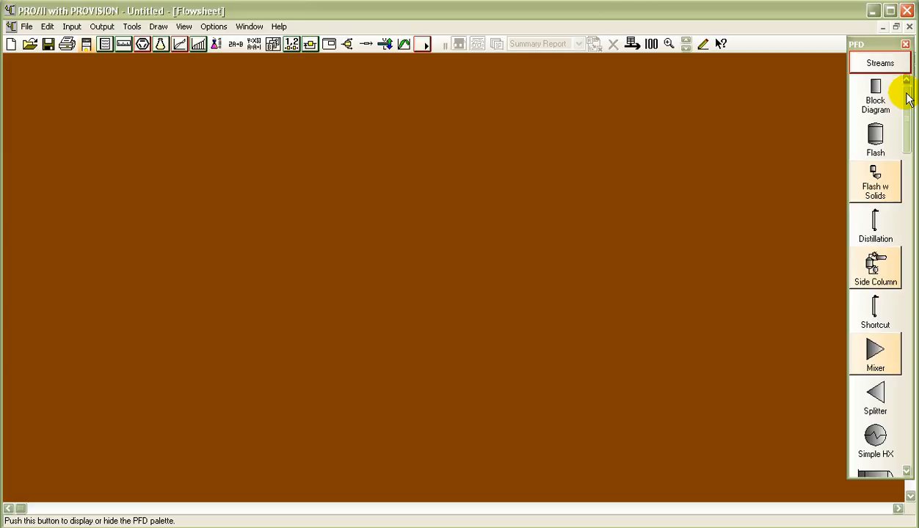
Place a Flash unit on the empty flowsheet and a Compressor above and to the right of it
{"action": "left_click", "coordinate": [880, 135]}
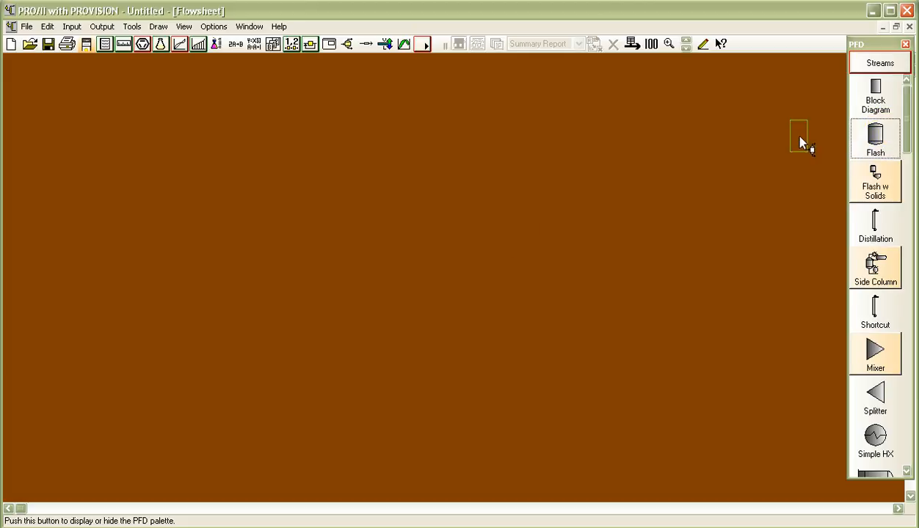
{"action": "left_click", "coordinate": [263, 251]}
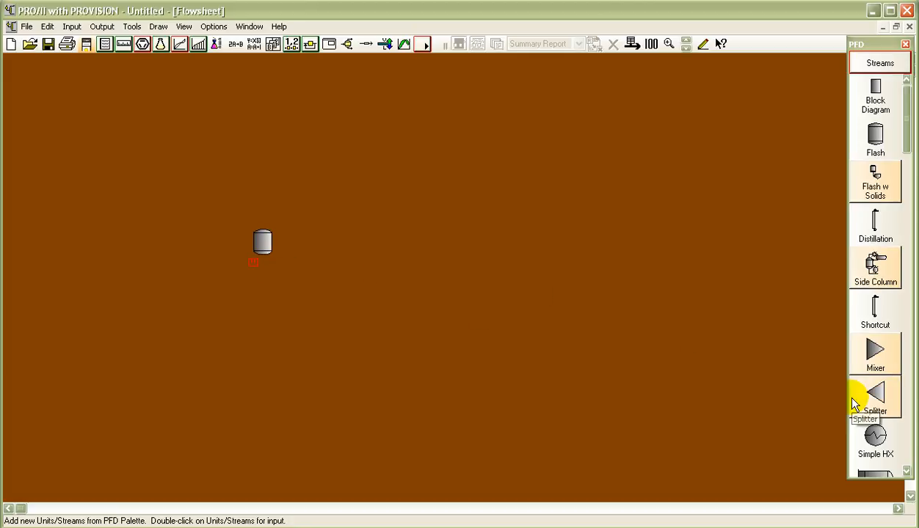
{"action": "left_click", "coordinate": [907, 471]}
{"action": "left_click", "coordinate": [907, 471]}
{"action": "left_click", "coordinate": [907, 471]}
{"action": "left_click", "coordinate": [907, 472]}
{"action": "left_click", "coordinate": [907, 471]}
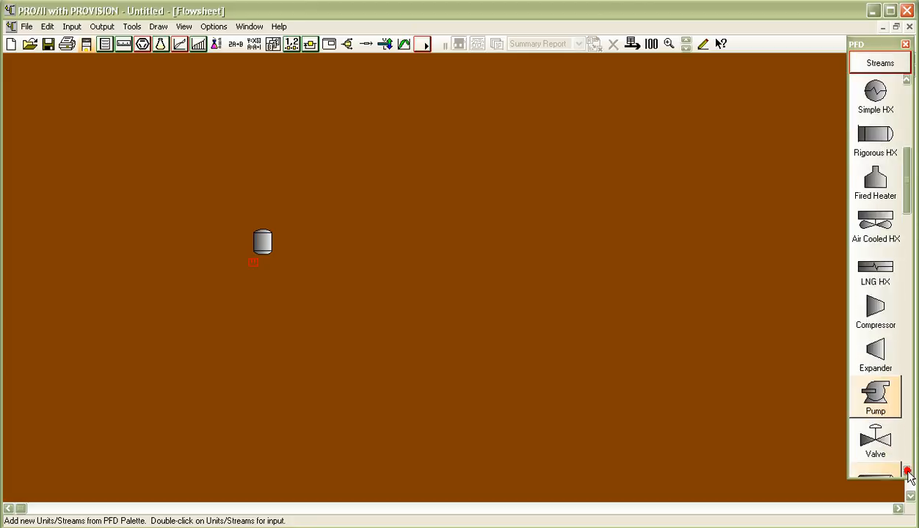
{"action": "left_click", "coordinate": [872, 313]}
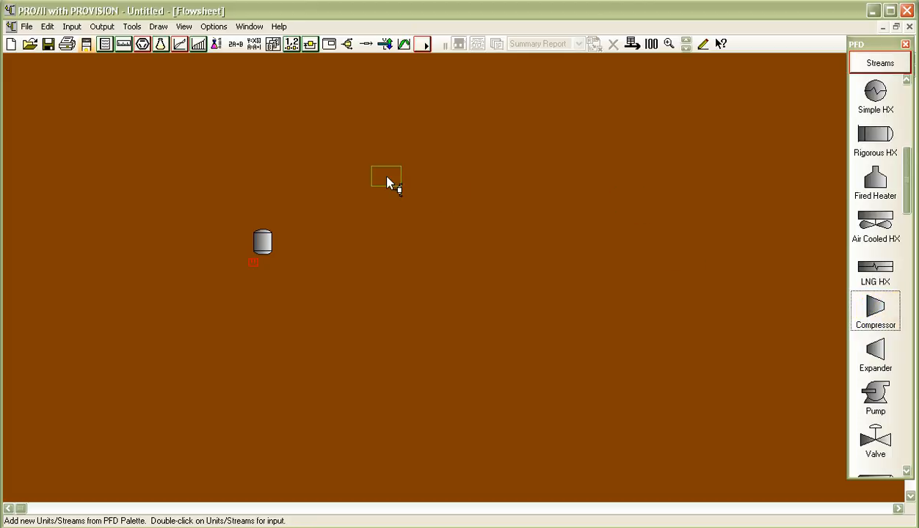
{"action": "left_click", "coordinate": [361, 184]}
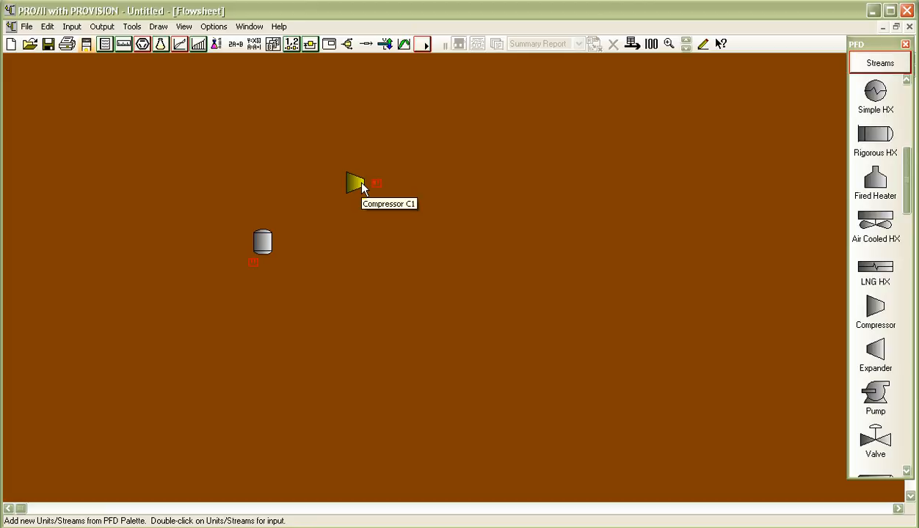
Add a Simple HX to the right of the compressor and a Pump below the compressor
{"action": "left_click", "coordinate": [881, 110]}
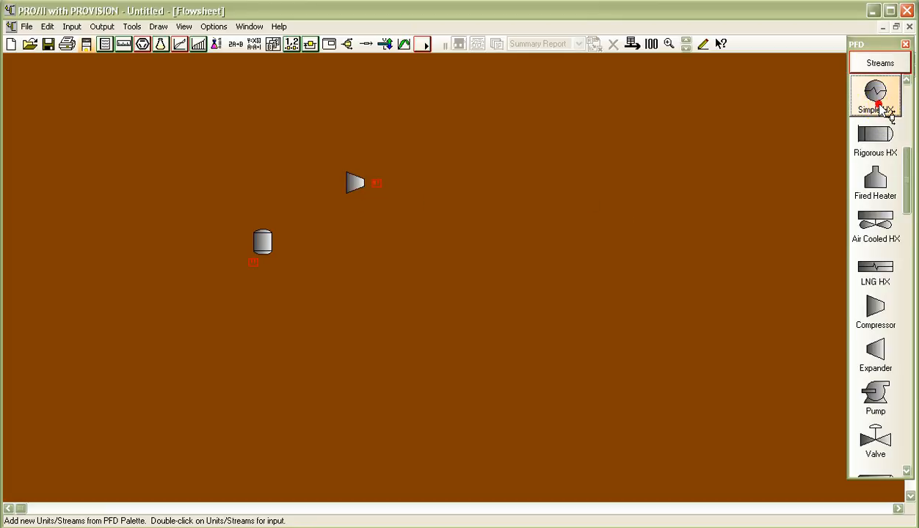
{"action": "left_click", "coordinate": [444, 185]}
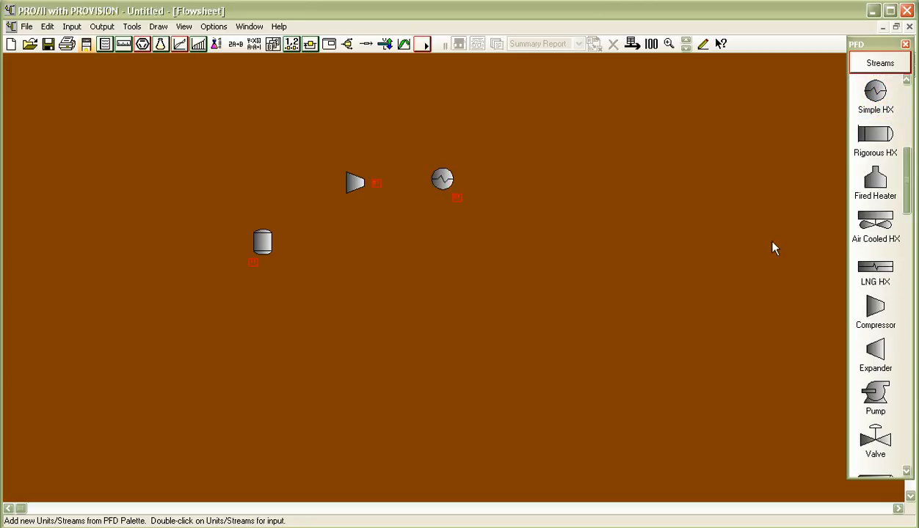
{"action": "left_click", "coordinate": [888, 400]}
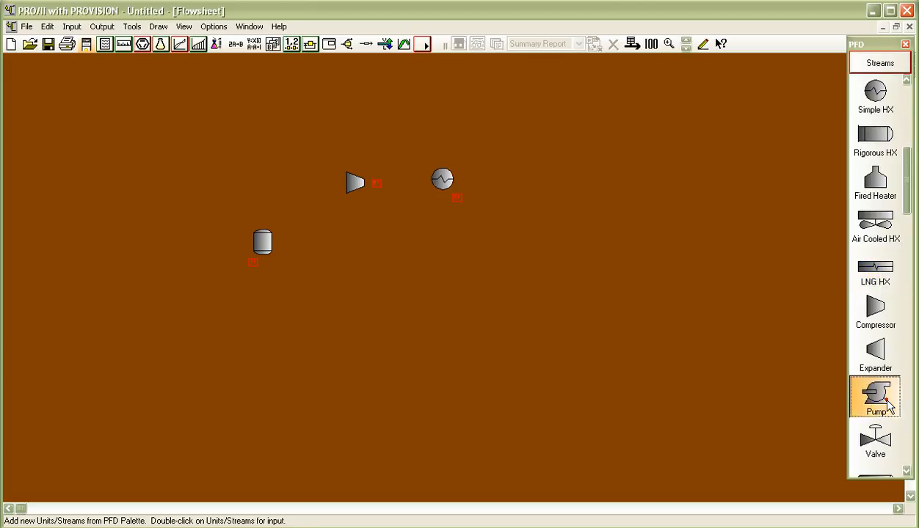
{"action": "left_click", "coordinate": [371, 289]}
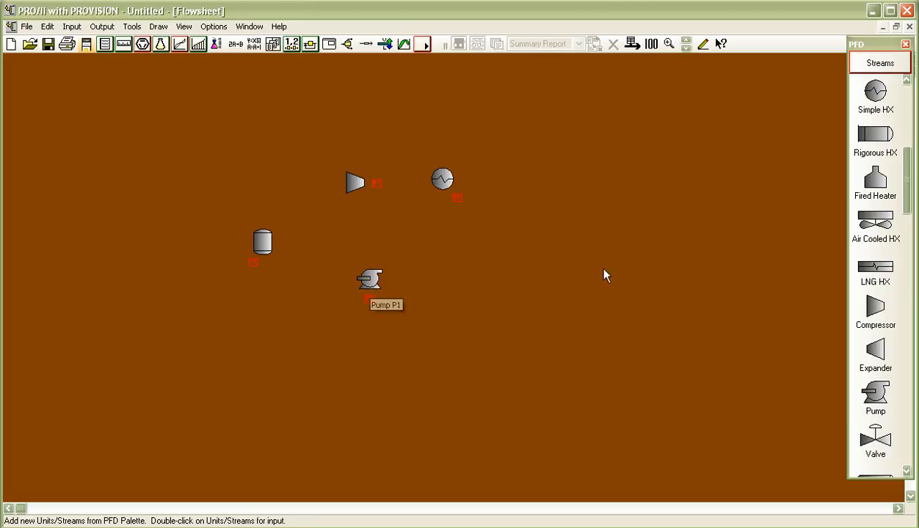
{"action": "left_click", "coordinate": [898, 97]}
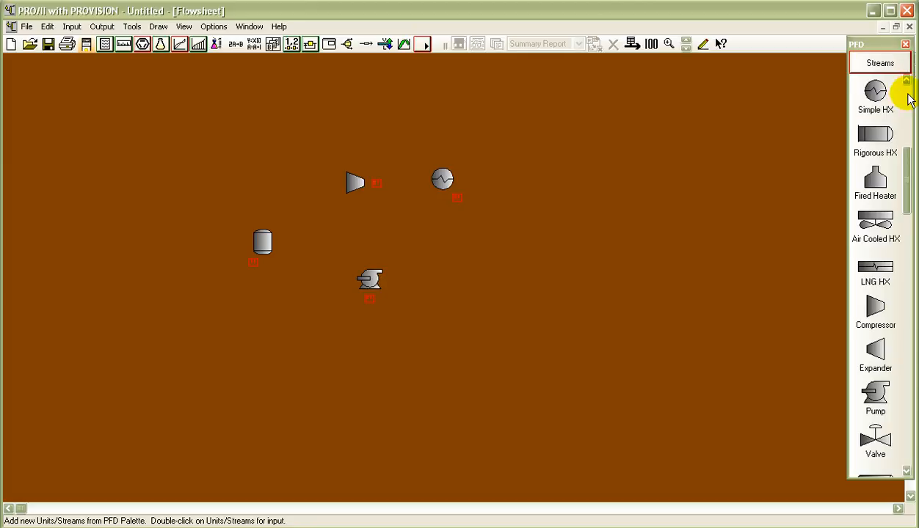
Place a second Flash unit on the flowsheet to the right of the Simple HX
{"action": "left_click", "coordinate": [906, 84]}
{"action": "left_click", "coordinate": [878, 135]}
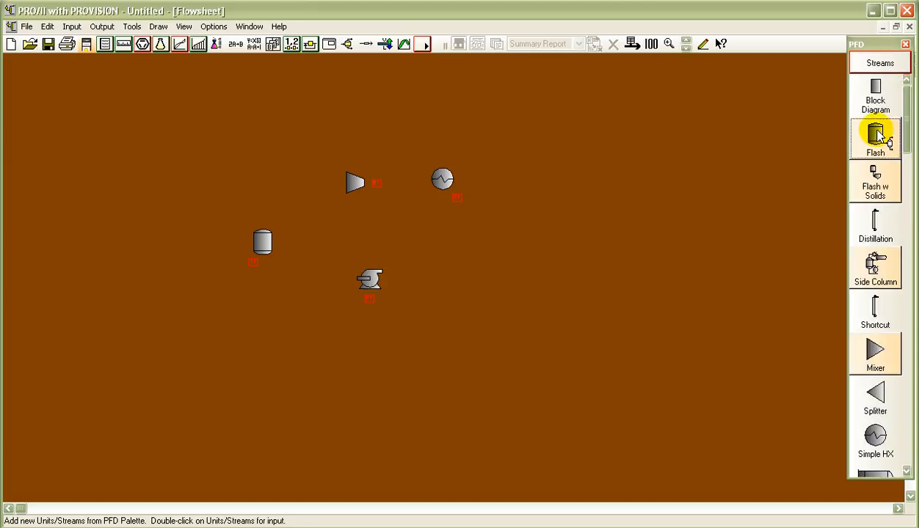
{"action": "left_click", "coordinate": [554, 180]}
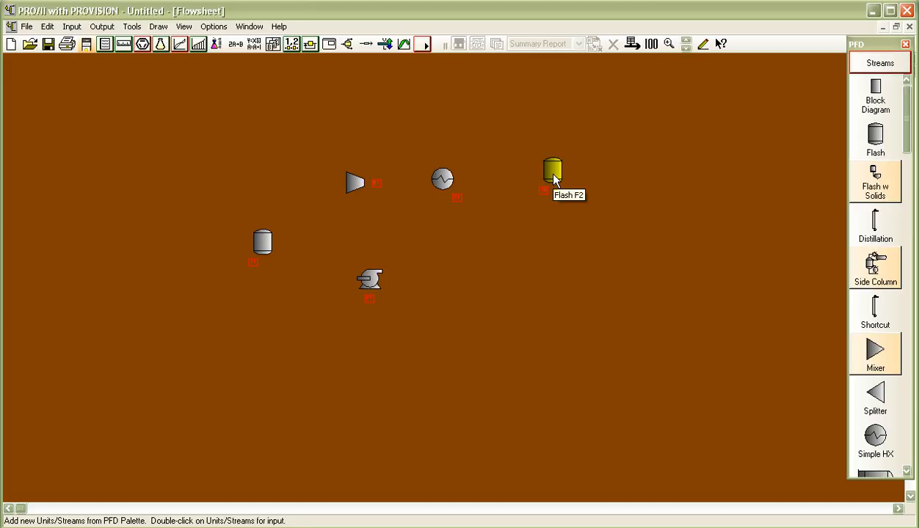
Draw a feed stream into the first flash drum and connect the drum's top outlet to the compressor inlet
{"action": "left_click", "coordinate": [877, 66]}
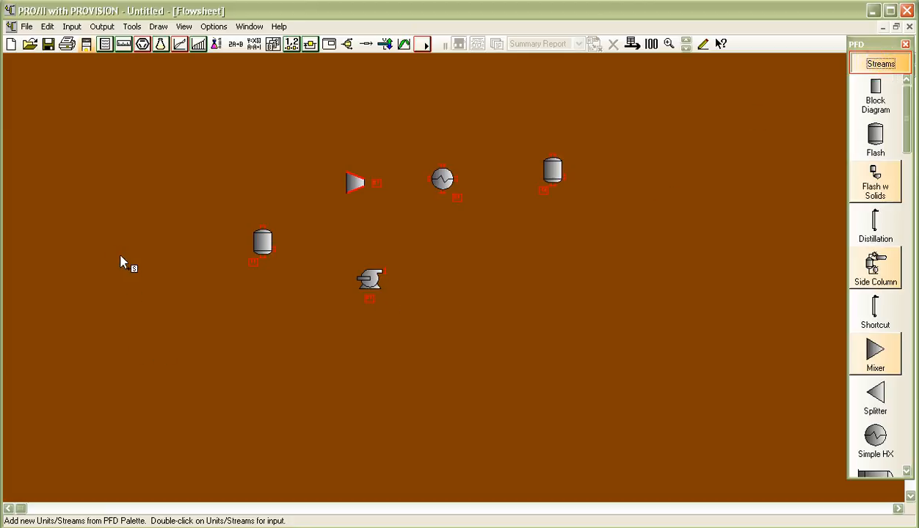
{"action": "left_click", "coordinate": [136, 242]}
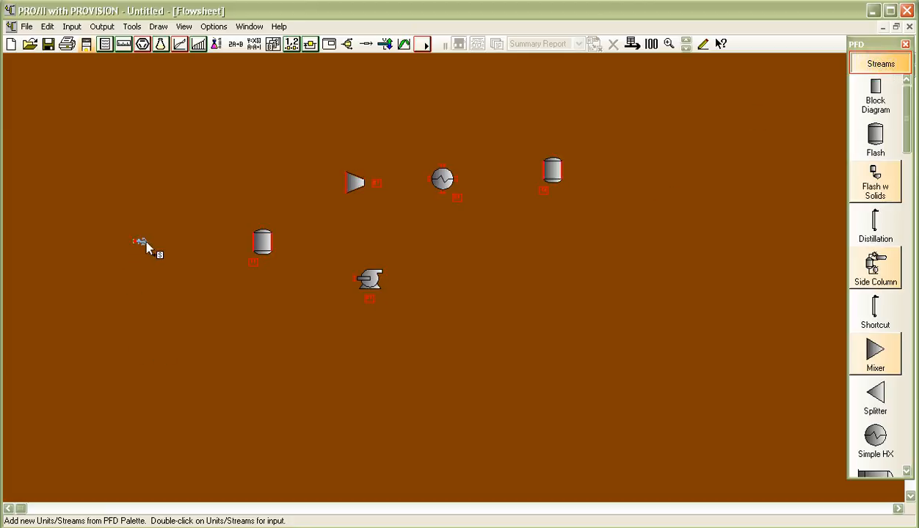
{"action": "left_click", "coordinate": [251, 248]}
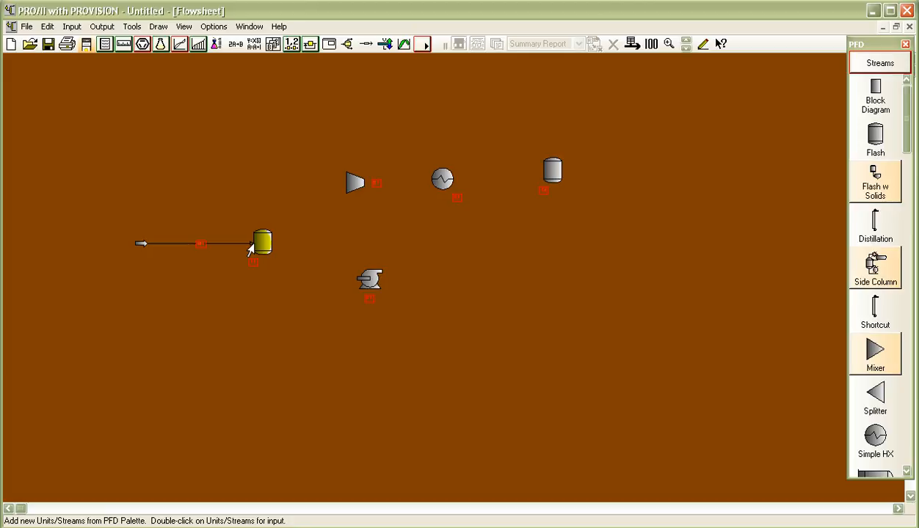
{"action": "left_click", "coordinate": [885, 64]}
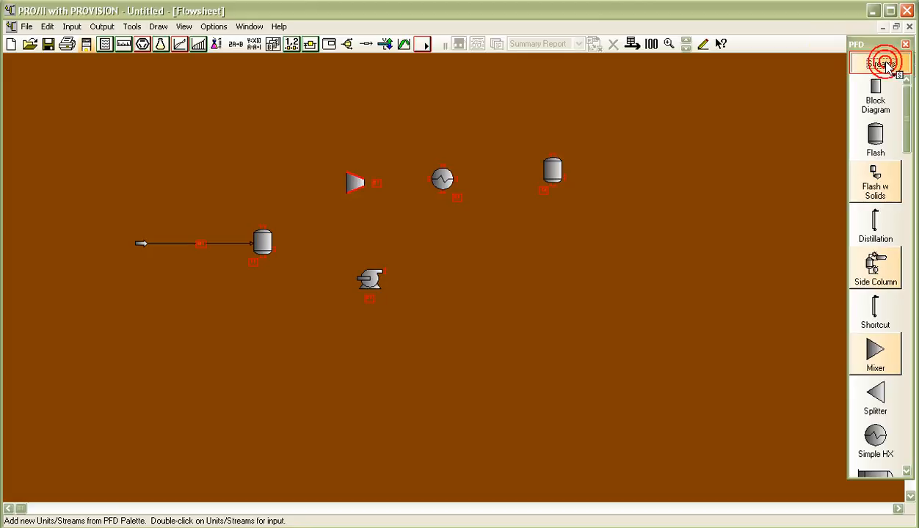
{"action": "left_click", "coordinate": [262, 226]}
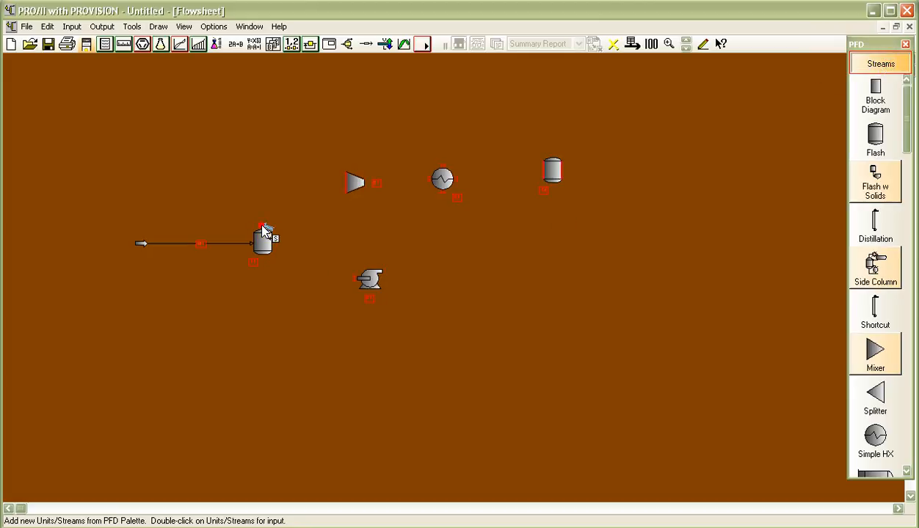
{"action": "left_click", "coordinate": [349, 185]}
Connect the compressor outlet to the Simple HX and the Simple HX outlet to the second flash drum with streams
{"action": "left_click", "coordinate": [882, 66]}
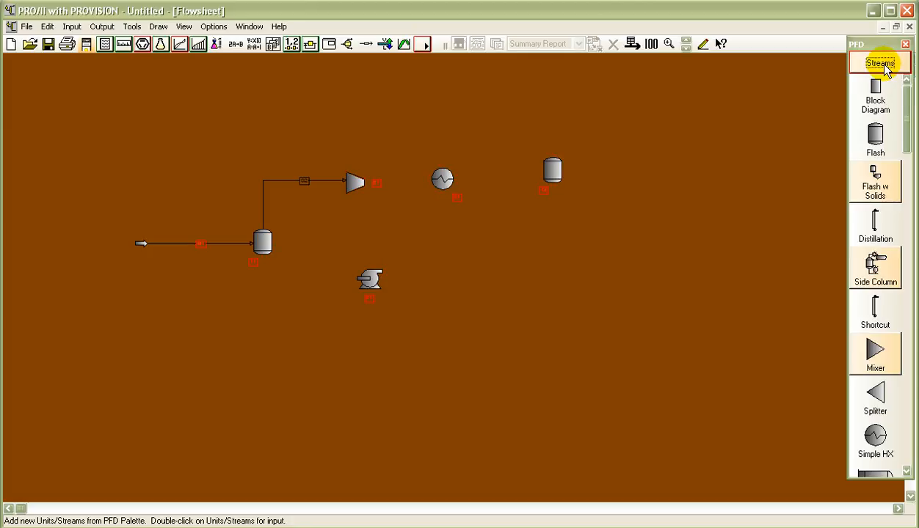
{"action": "left_click", "coordinate": [360, 183]}
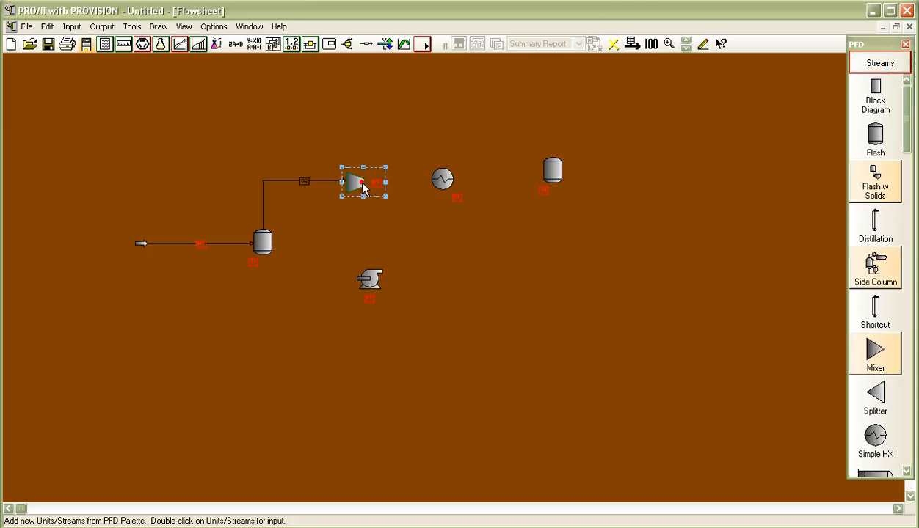
{"action": "left_click", "coordinate": [881, 64]}
{"action": "left_click", "coordinate": [359, 181]}
{"action": "left_click", "coordinate": [431, 183]}
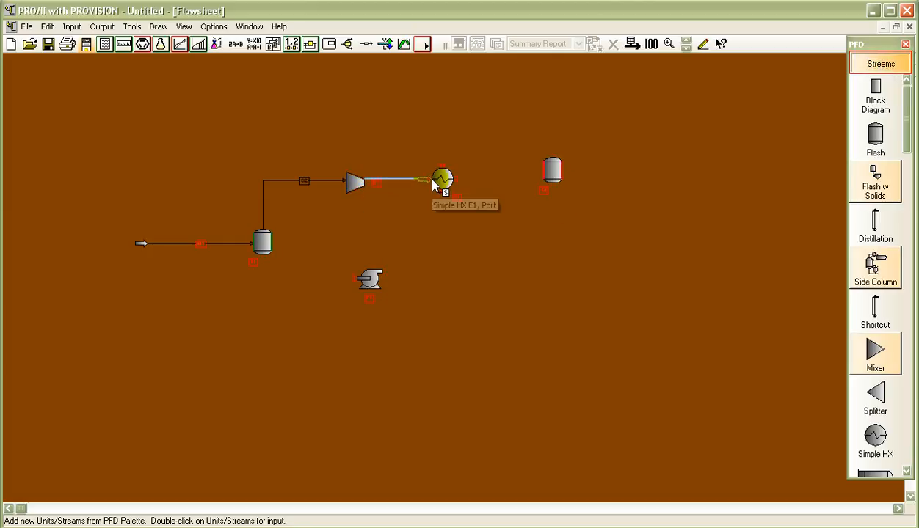
{"action": "left_click", "coordinate": [432, 183]}
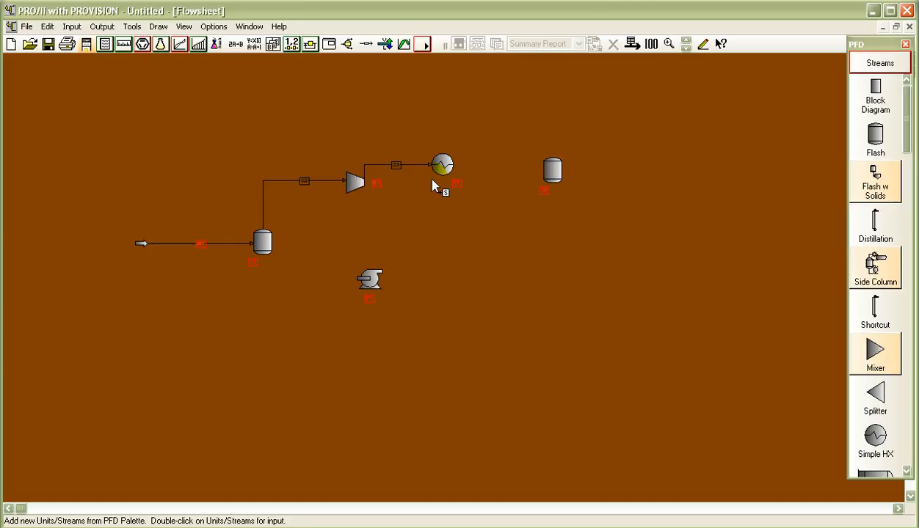
{"action": "left_click", "coordinate": [880, 65]}
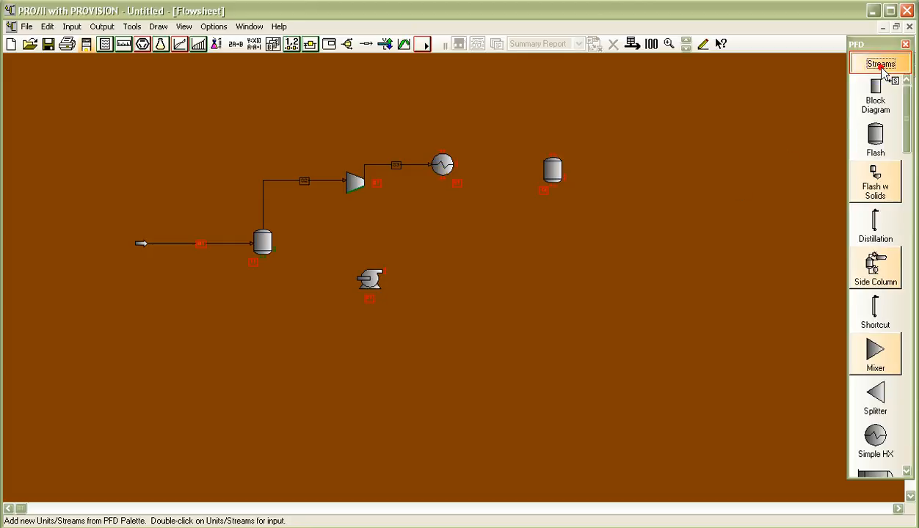
{"action": "left_click", "coordinate": [452, 163]}
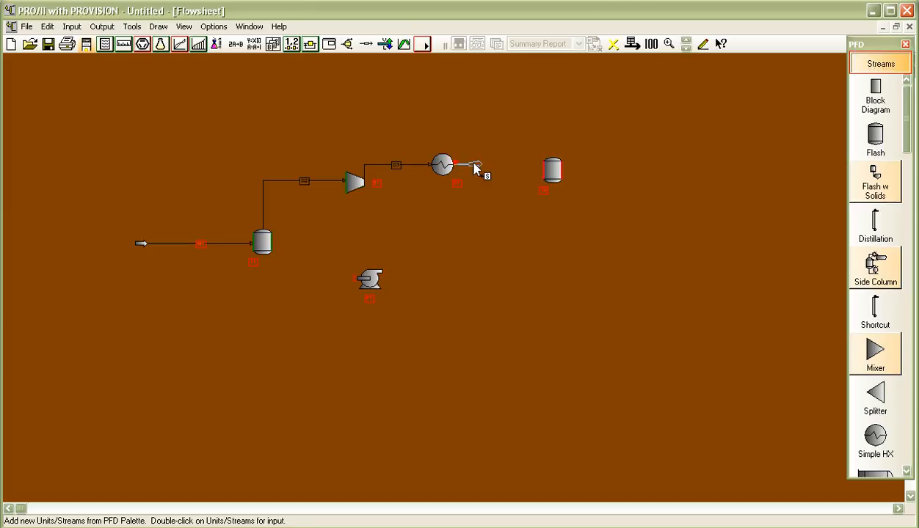
{"action": "left_click", "coordinate": [542, 171]}
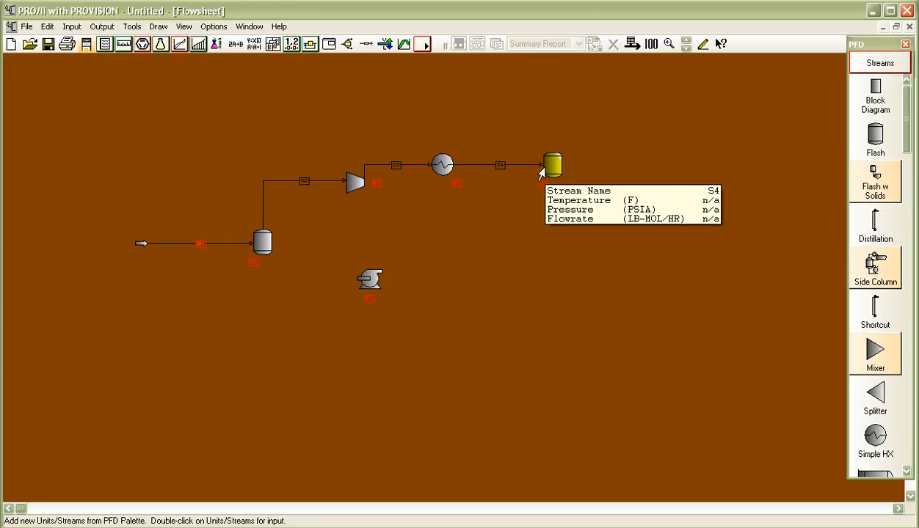
Draw two product streams from the second flash drum, one from its top outlet and one from its bottom outlet
{"action": "left_click", "coordinate": [880, 63]}
{"action": "left_click", "coordinate": [554, 151]}
{"action": "left_click", "coordinate": [644, 115]}
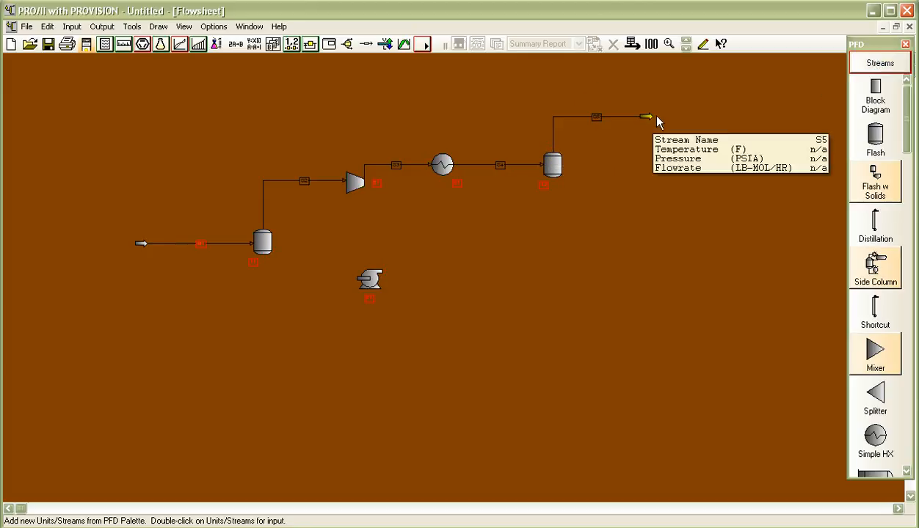
{"action": "left_click", "coordinate": [867, 64]}
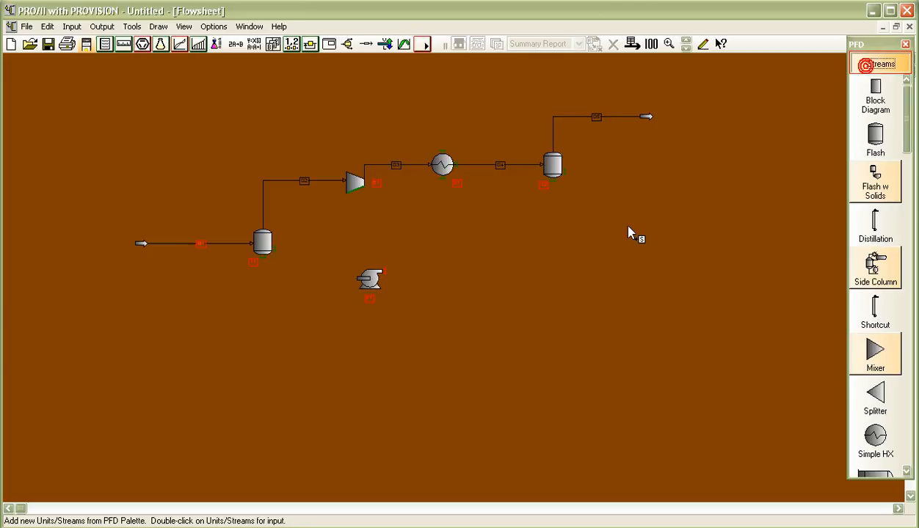
{"action": "left_click", "coordinate": [553, 182]}
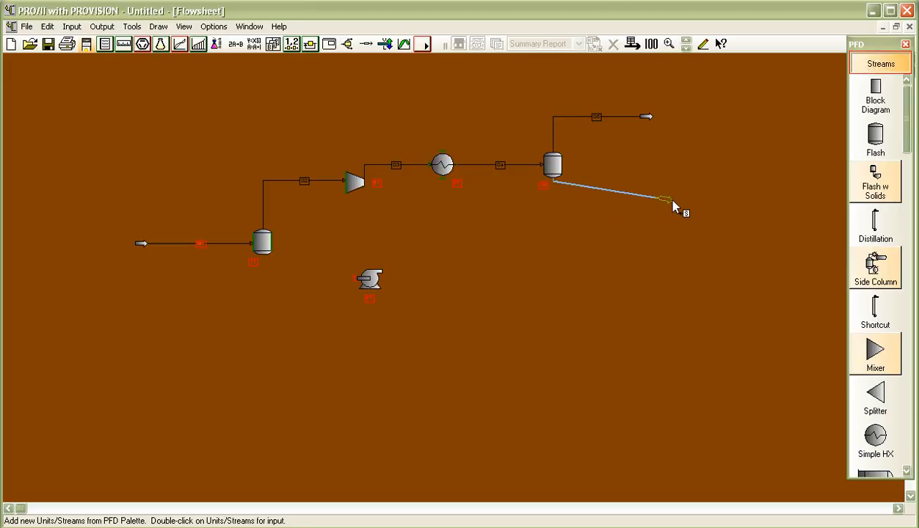
{"action": "left_click", "coordinate": [673, 192]}
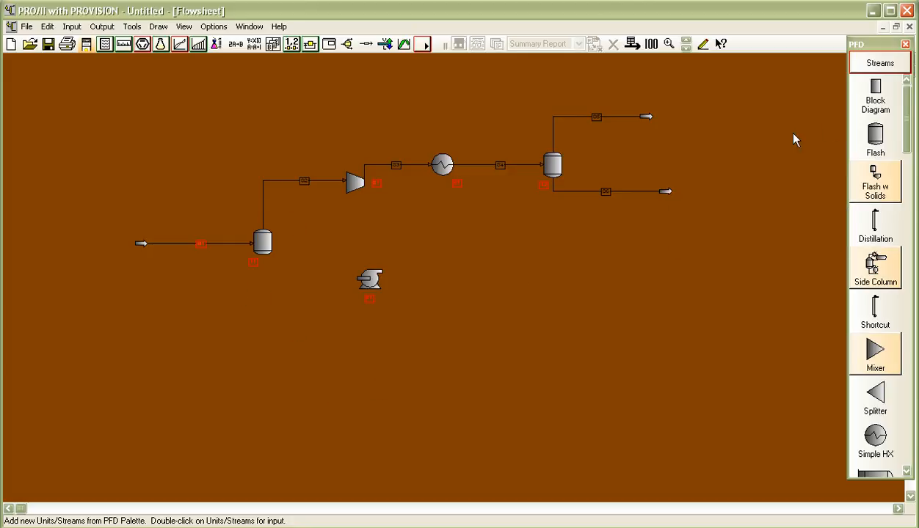
Connect the bottom outlet of the first flash drum to the pump inlet with a stream
{"action": "left_click", "coordinate": [880, 63]}
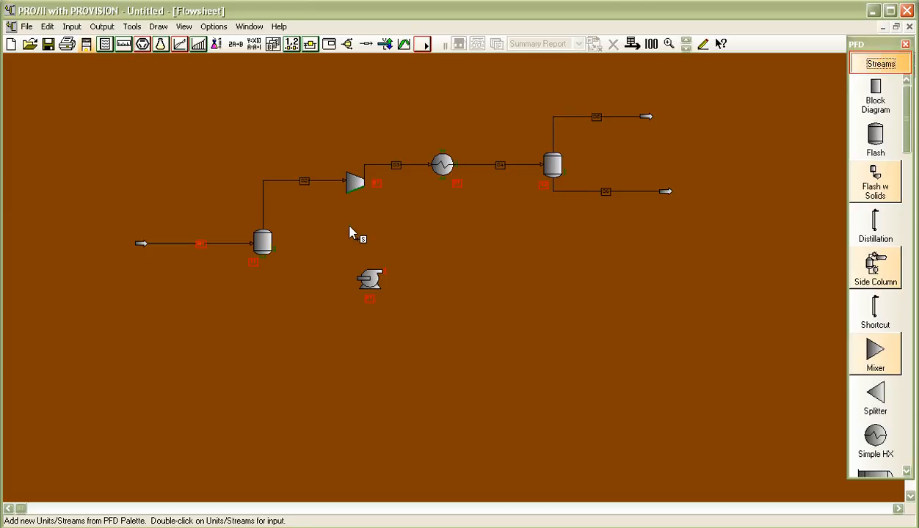
{"action": "left_click", "coordinate": [270, 259]}
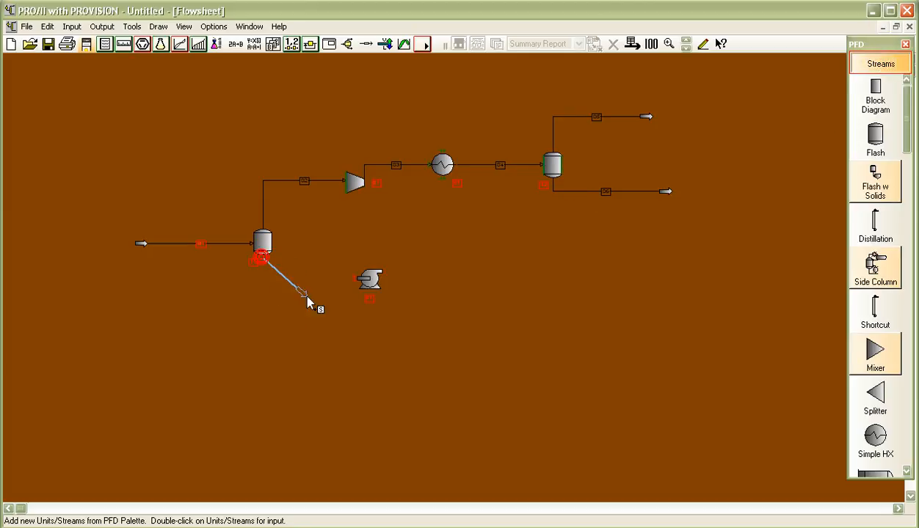
{"action": "left_click", "coordinate": [359, 279]}
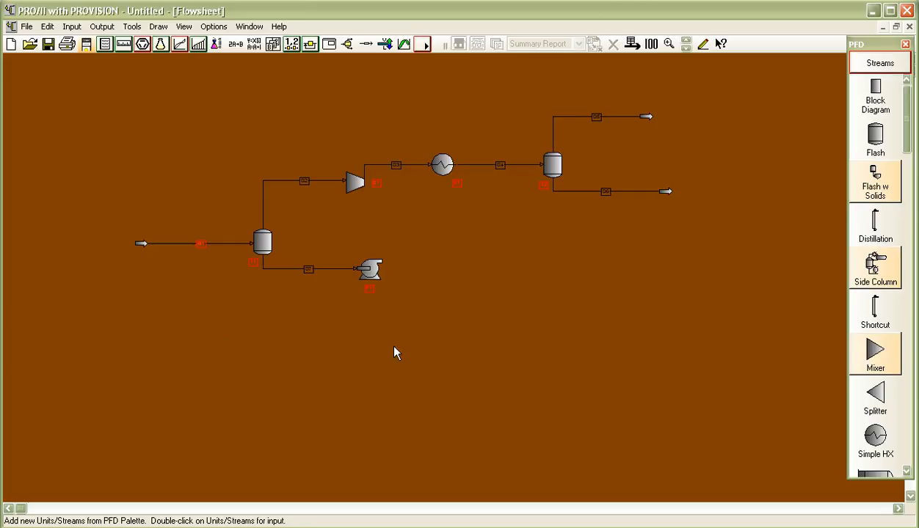
Hide the PFD palette and fit the whole flowsheet in the drawing area
{"action": "left_click", "coordinate": [905, 44]}
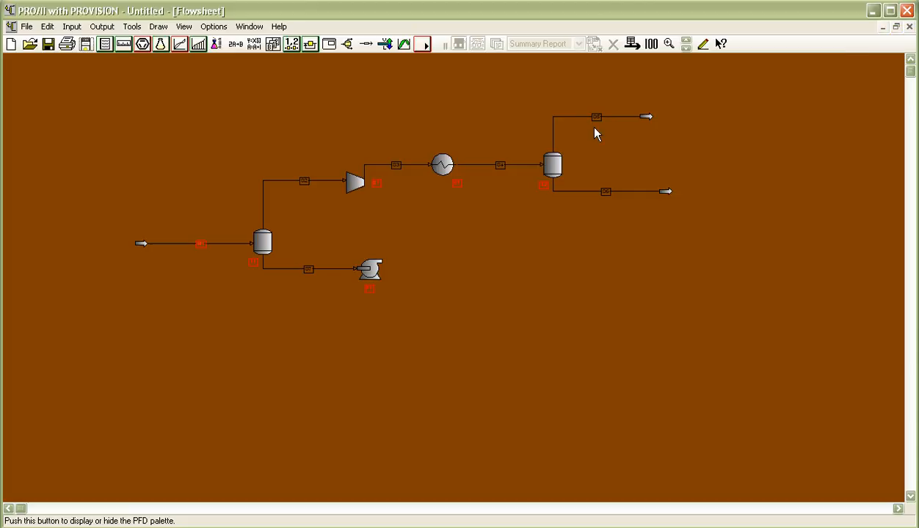
{"action": "left_click", "coordinate": [86, 44]}
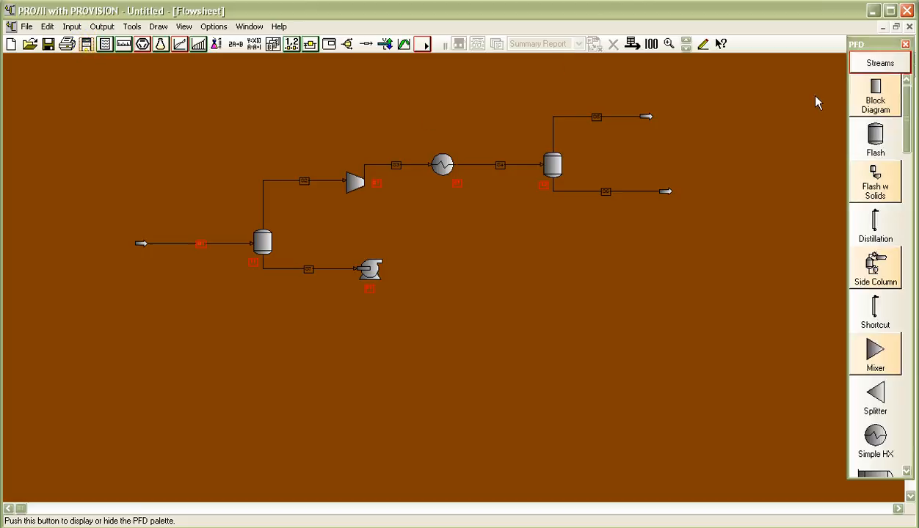
{"action": "left_click", "coordinate": [906, 47]}
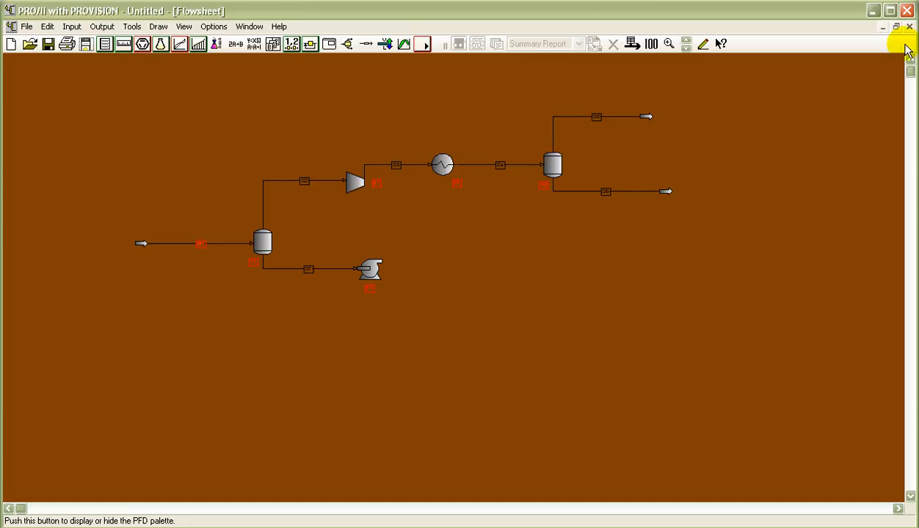
{"action": "left_click", "coordinate": [686, 43]}
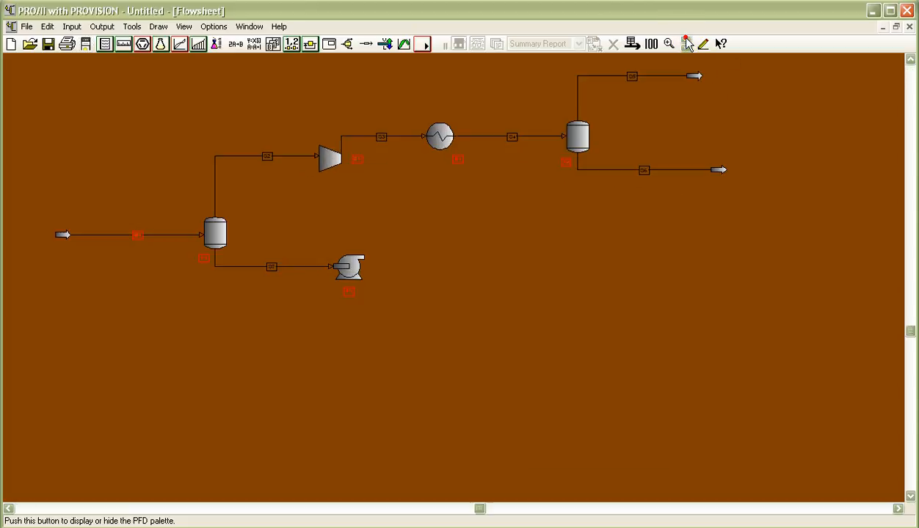
{"action": "left_click", "coordinate": [910, 60]}
{"action": "left_click", "coordinate": [910, 60]}
{"action": "left_click", "coordinate": [910, 60]}
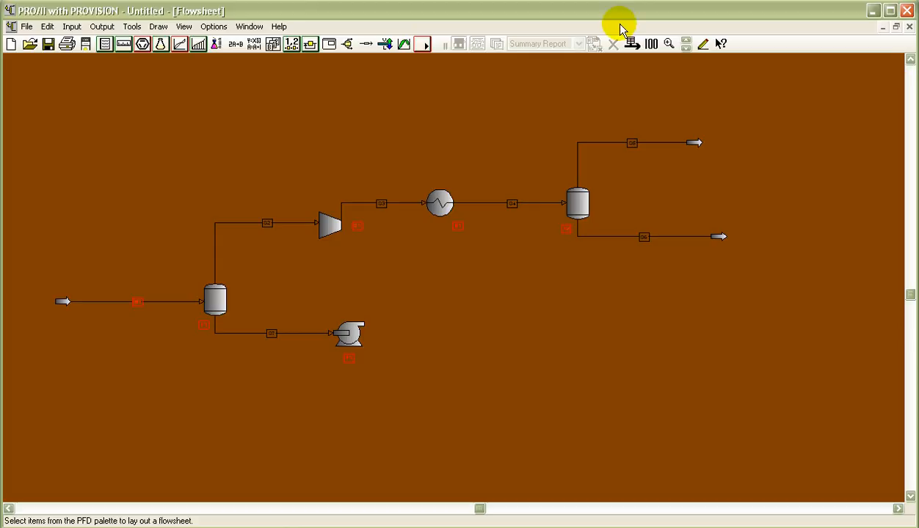
Open the component selection lists and choose the Most Commonly Used component family
{"action": "left_click", "coordinate": [143, 45]}
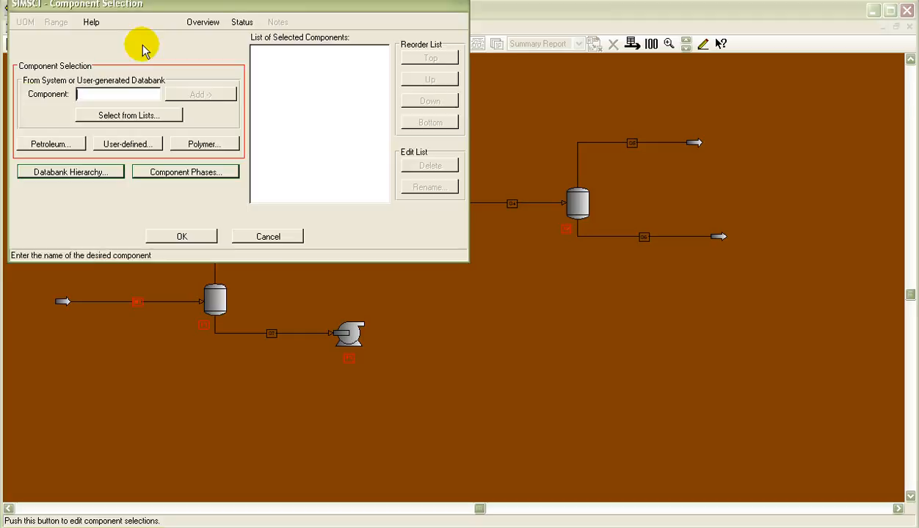
{"action": "left_click", "coordinate": [139, 117]}
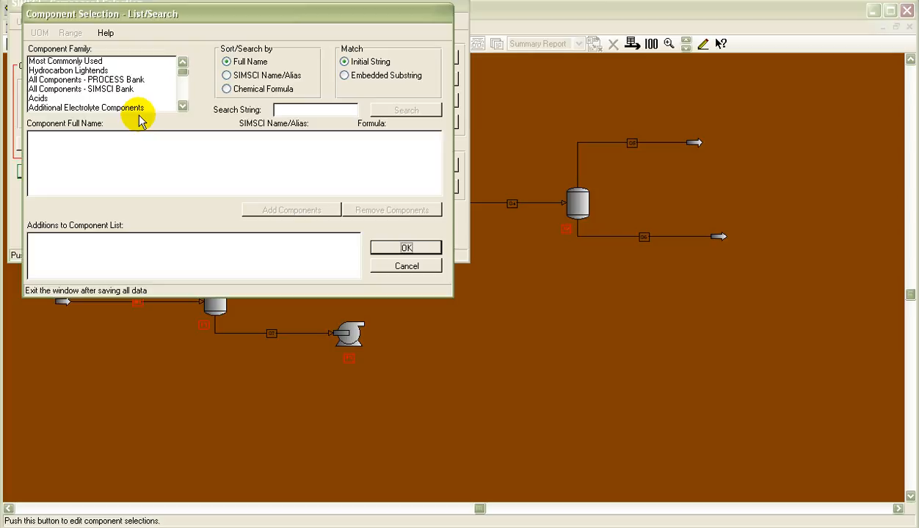
{"action": "left_click", "coordinate": [98, 64]}
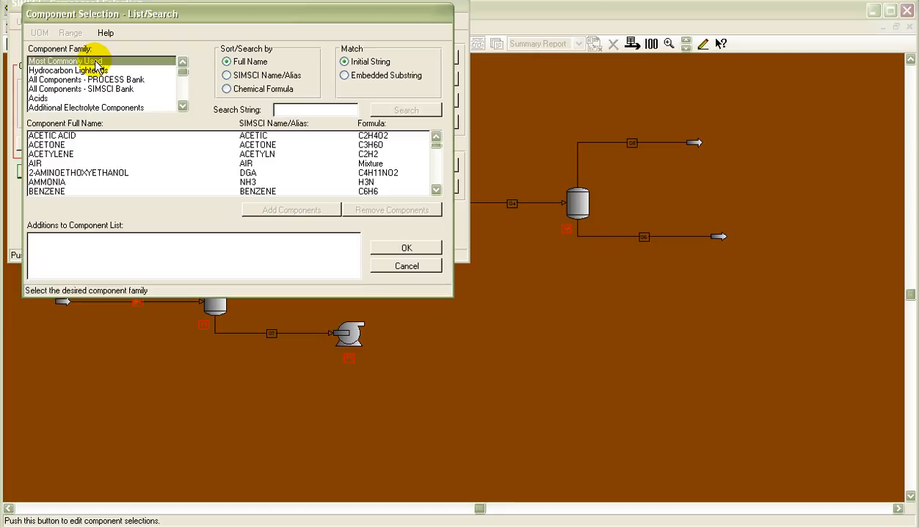
Search the component family for NITRO and add NITROGEN to the component list additions
{"action": "left_click", "coordinate": [305, 108]}
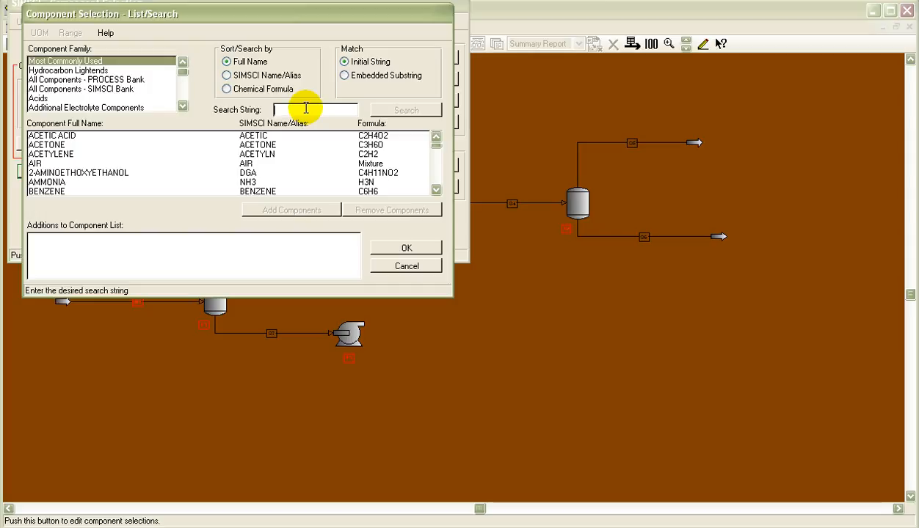
{"action": "left_click", "coordinate": [303, 108]}
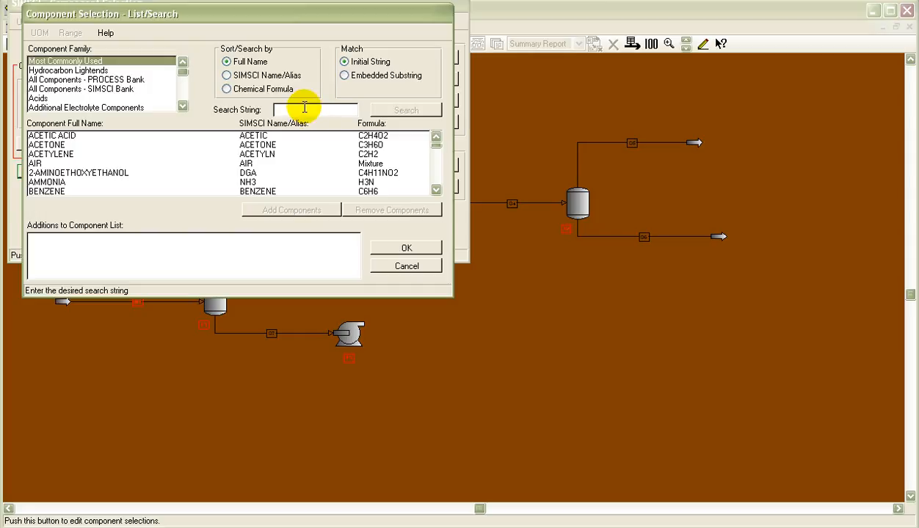
{"action": "key", "text": "Caps_Lock"}
{"action": "type", "text": "NIT"}
{"action": "key", "text": "Caps_Lock"}
{"action": "type", "text": "RO"}
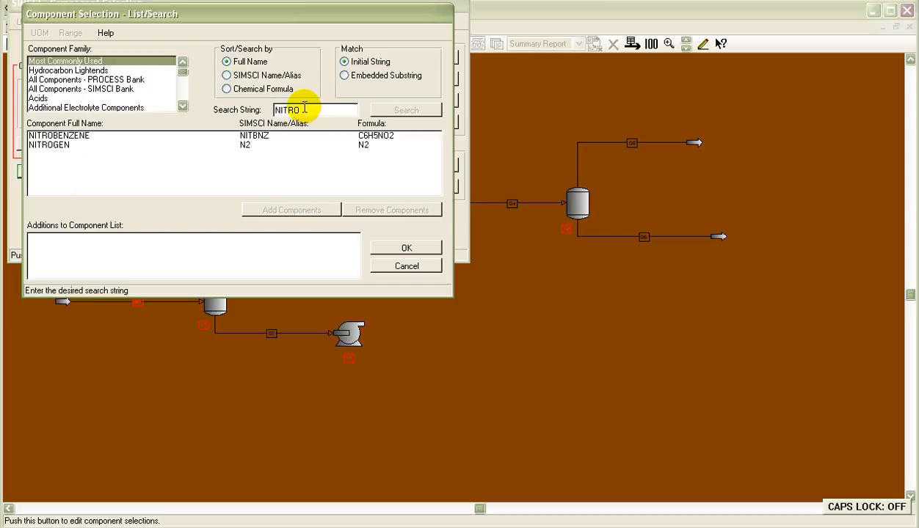
{"action": "left_click", "coordinate": [245, 145]}
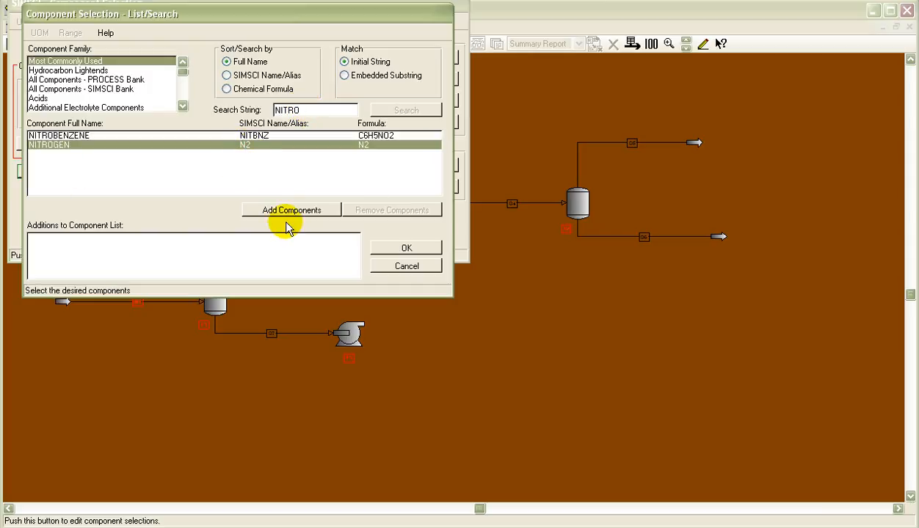
{"action": "left_click", "coordinate": [301, 215]}
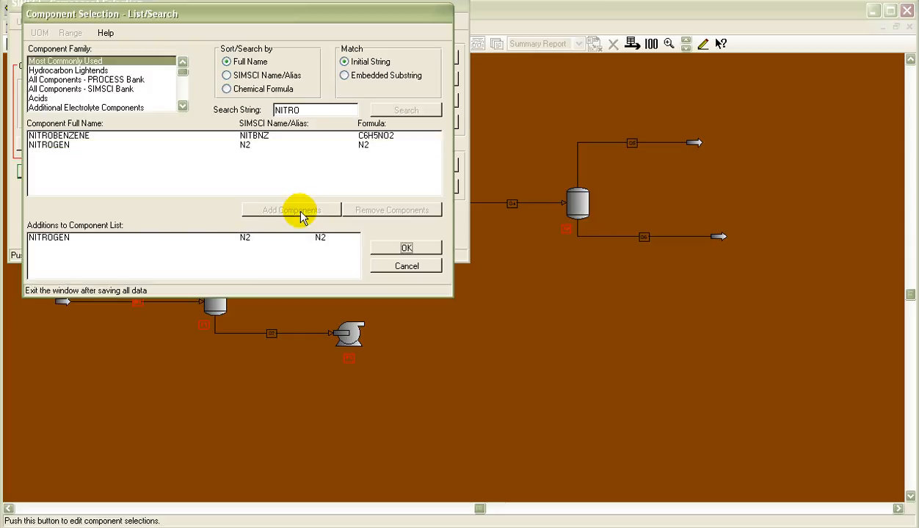
Search the component family for CARBON and add CARBON DIOXIDE to the component list additions
{"action": "left_click", "coordinate": [318, 108]}
{"action": "key", "text": "BackSpace"}
{"action": "key", "text": "BackSpace"}
{"action": "key", "text": "BackSpace"}
{"action": "key", "text": "BackSpace"}
{"action": "key", "text": "BackSpace"}
{"action": "type", "text": "CARBON"}
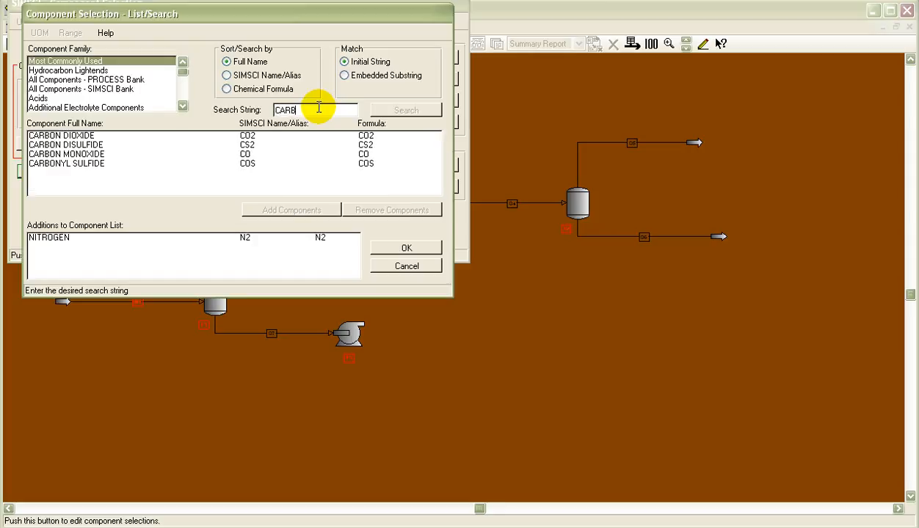
{"action": "left_click", "coordinate": [250, 137]}
{"action": "left_click", "coordinate": [293, 210]}
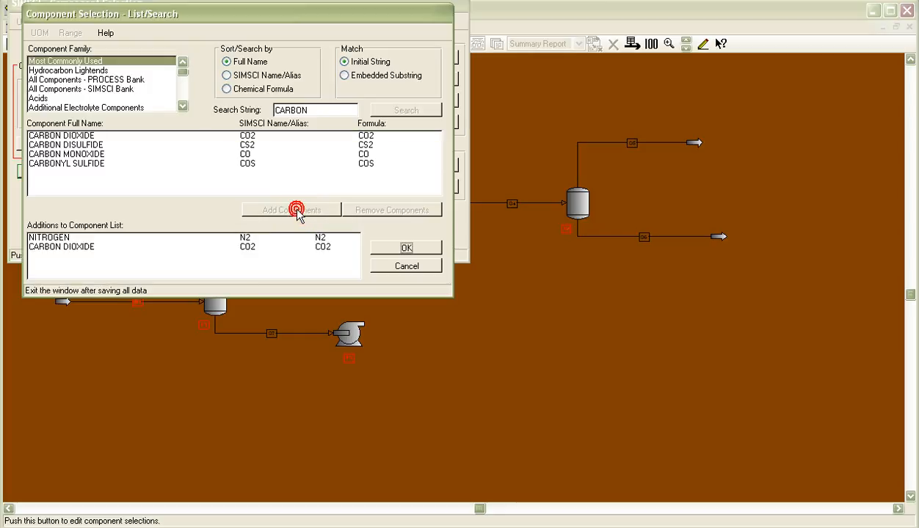
Search the component family for METH and add METHANE to the component list additions
{"action": "double_click", "coordinate": [323, 109]}
{"action": "type", "text": "M"}
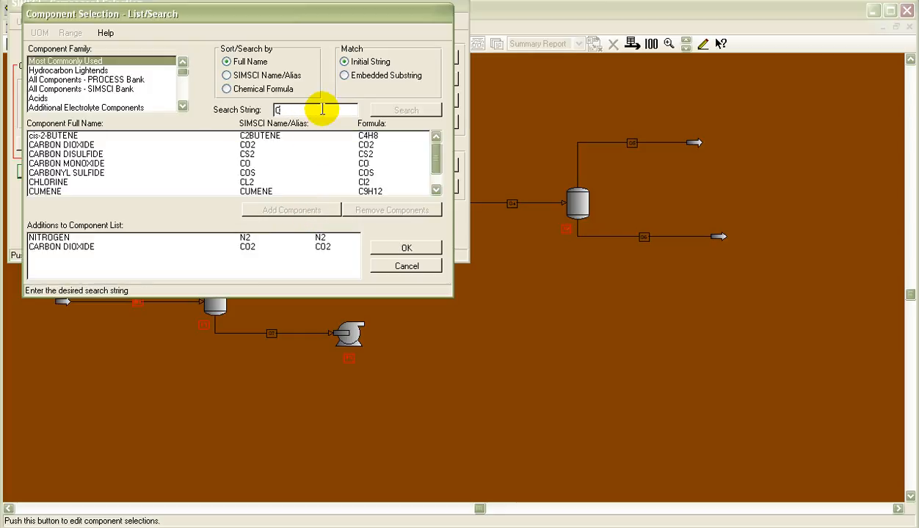
{"action": "type", "text": "ETH"}
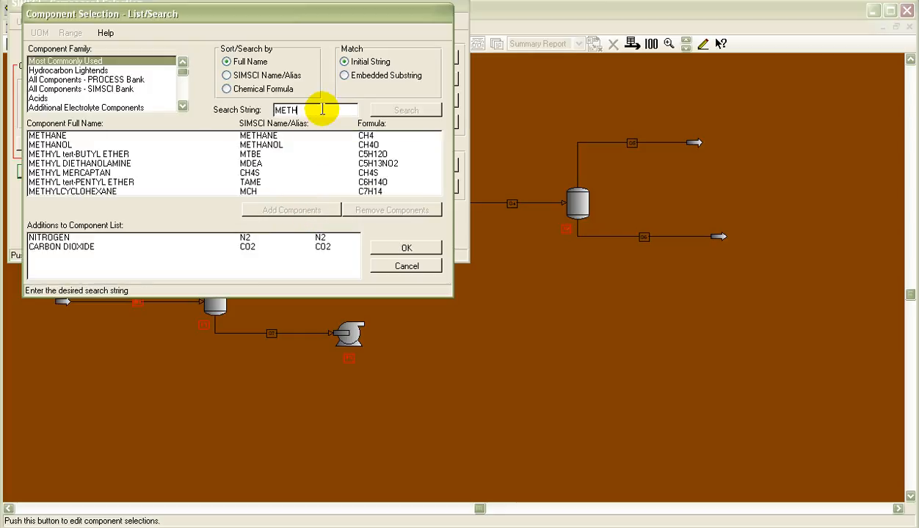
{"action": "left_click", "coordinate": [268, 135]}
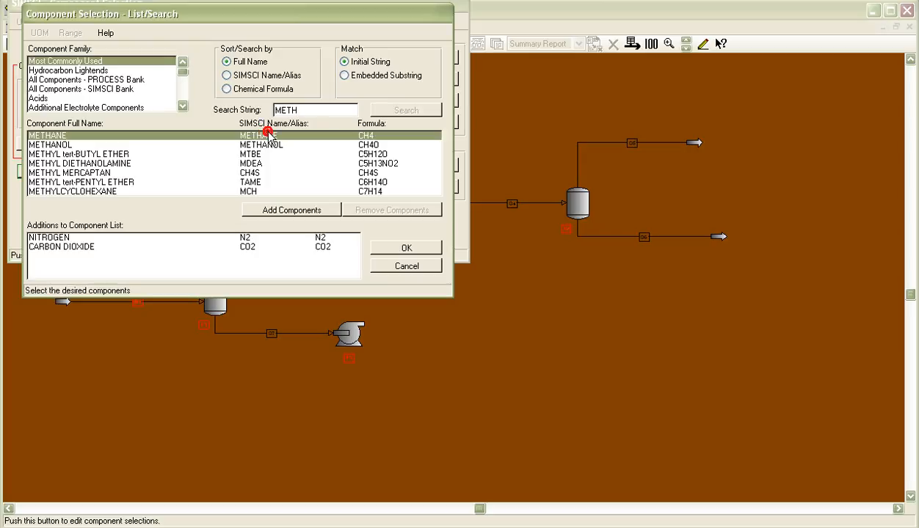
{"action": "left_click", "coordinate": [276, 210]}
Search the component family for ETH and add ETHANE to the component list additions
{"action": "left_click", "coordinate": [312, 110]}
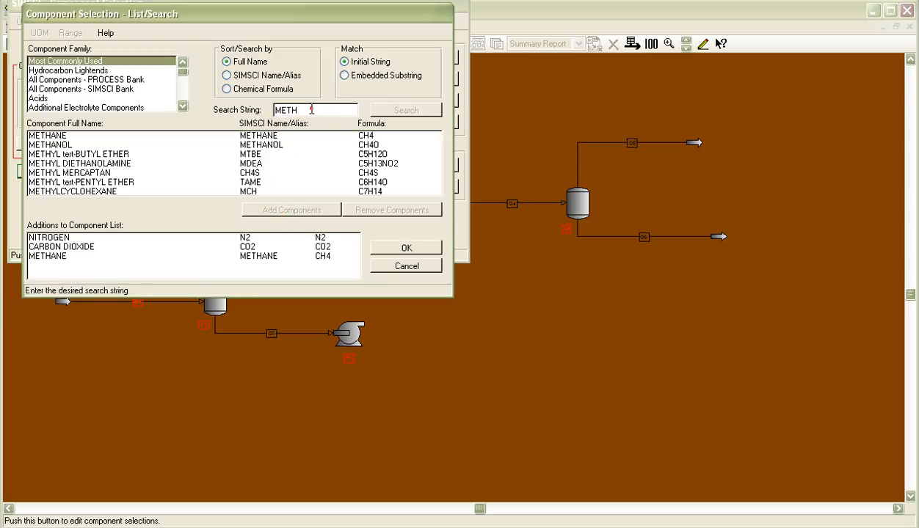
{"action": "key", "text": "BackSpace"}
{"action": "key", "text": "BackSpace"}
{"action": "key", "text": "BackSpace"}
{"action": "key", "text": "BackSpace"}
{"action": "type", "text": "ETH"}
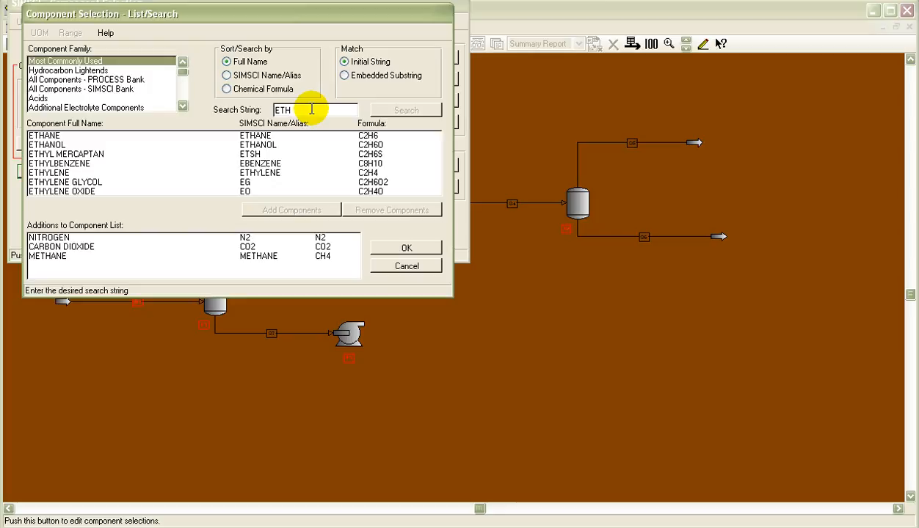
{"action": "left_click", "coordinate": [267, 135]}
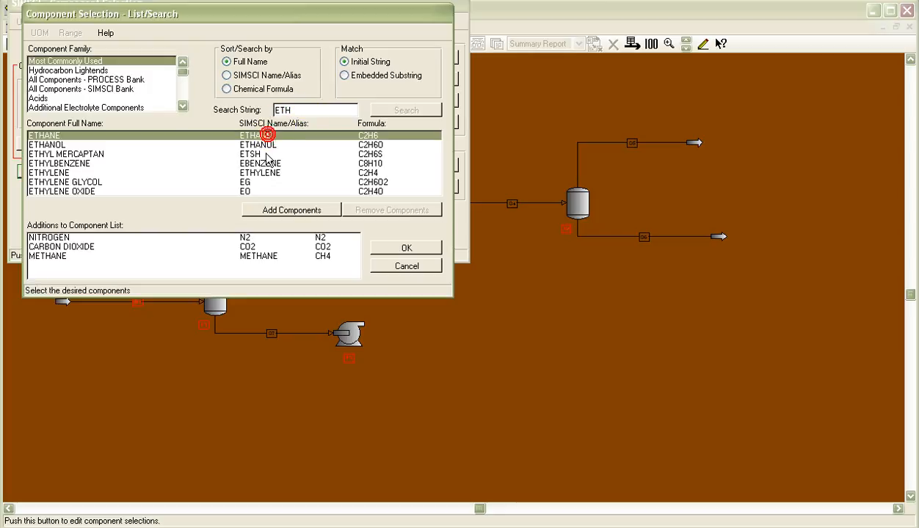
{"action": "left_click", "coordinate": [292, 211]}
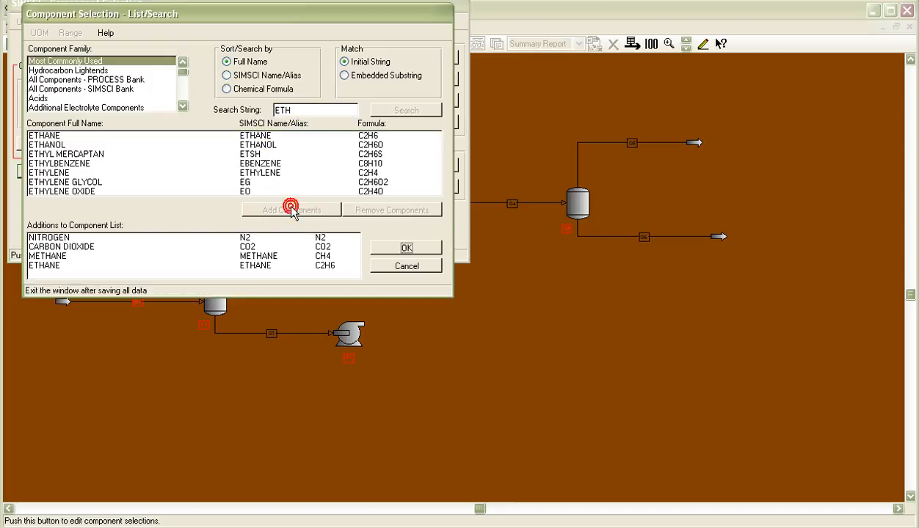
Search the component family for PRO and add PROPANE to the component list additions
{"action": "left_click", "coordinate": [308, 107]}
{"action": "key", "text": "BackSpace"}
{"action": "key", "text": "BackSpace"}
{"action": "key", "text": "BackSpace"}
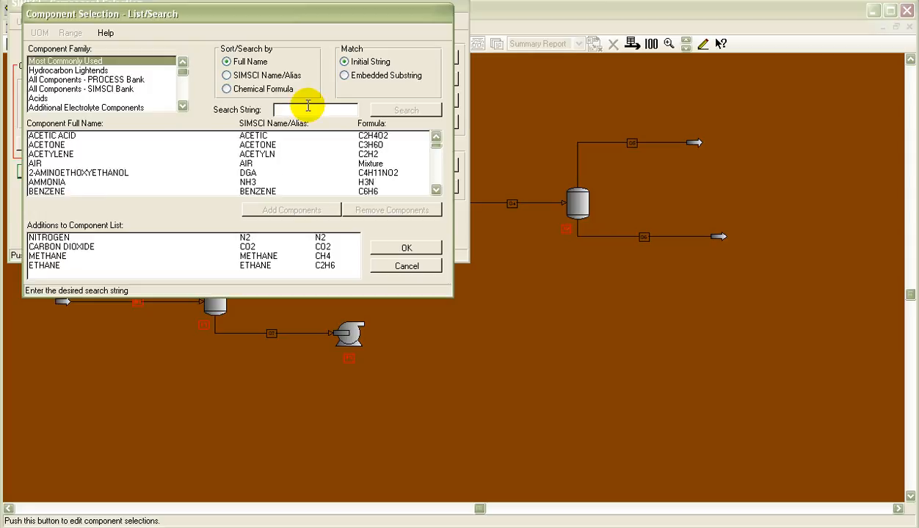
{"action": "type", "text": "PRO"}
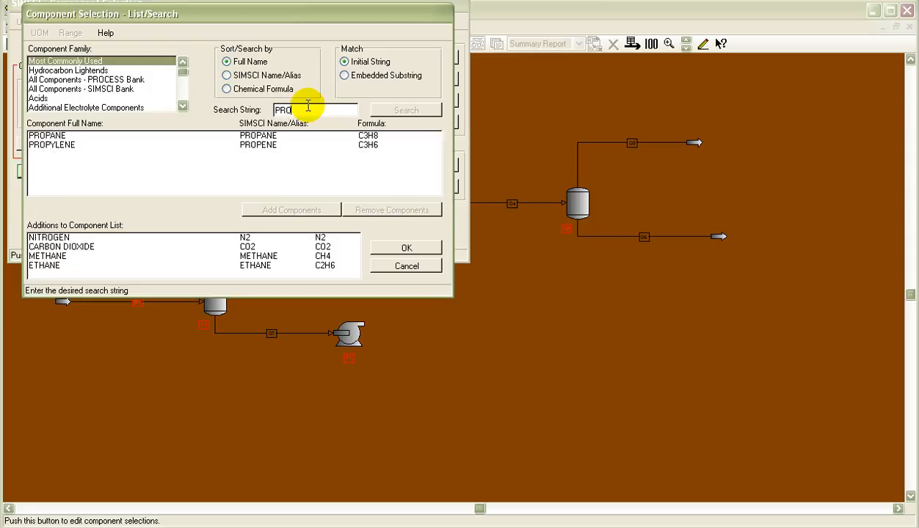
{"action": "left_click", "coordinate": [266, 136]}
{"action": "left_click", "coordinate": [286, 211]}
{"action": "left_click", "coordinate": [293, 111]}
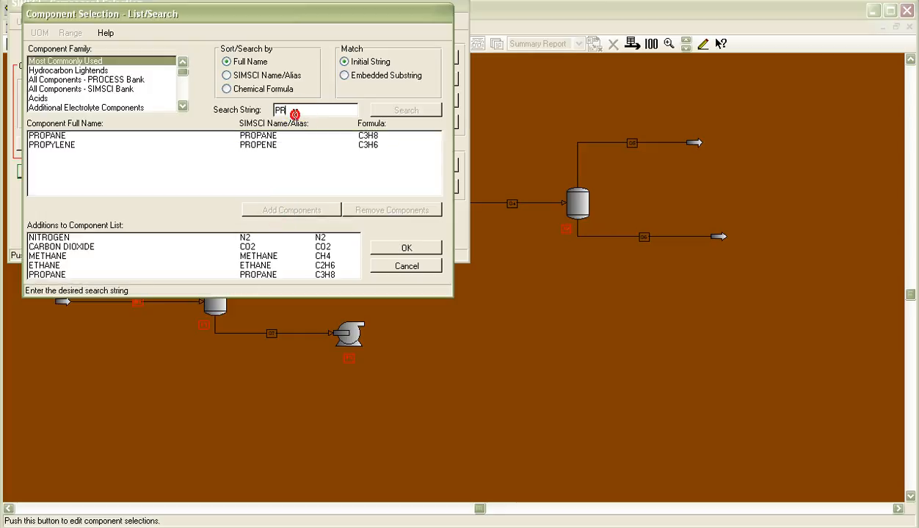
{"action": "key", "text": "BackSpace"}
{"action": "key", "text": "BackSpace"}
{"action": "key", "text": "BackSpace"}
{"action": "type", "text": "BUTANE"}
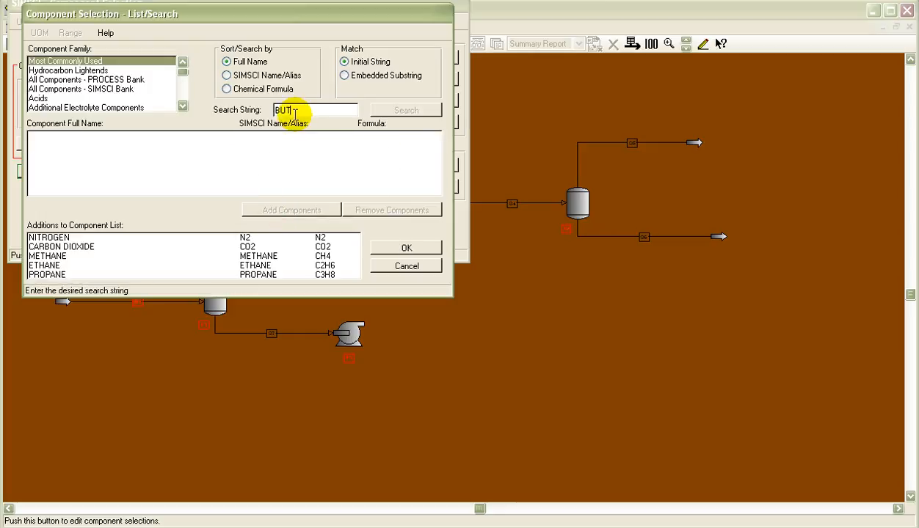
{"action": "key", "text": "BackSpace"}
{"action": "key", "text": "BackSpace"}
{"action": "key", "text": "BackSpace"}
{"action": "key", "text": "BackSpace"}
{"action": "key", "text": "BackSpace"}
{"action": "key", "text": "BackSpace"}
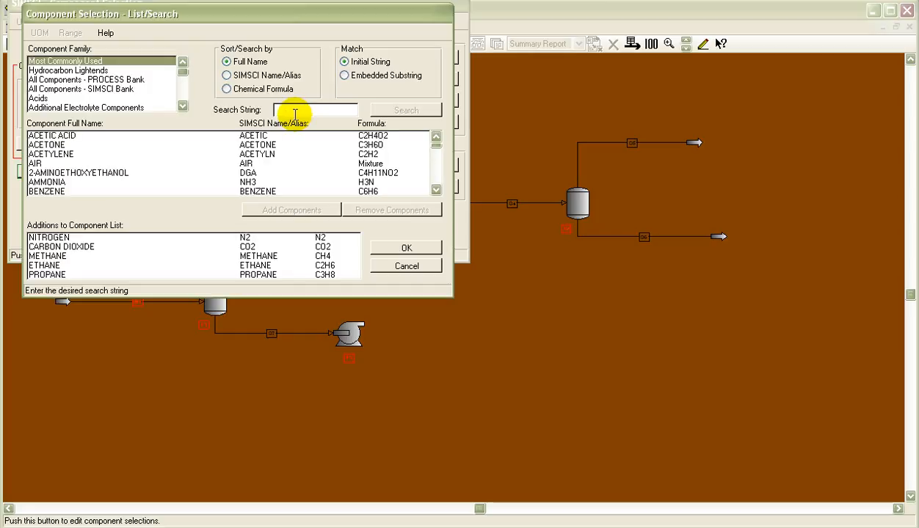
Search the component family for N and add n-BUTANE to the component list additions
{"action": "type", "text": "N"}
{"action": "left_click", "coordinate": [253, 137]}
{"action": "left_click", "coordinate": [294, 218]}
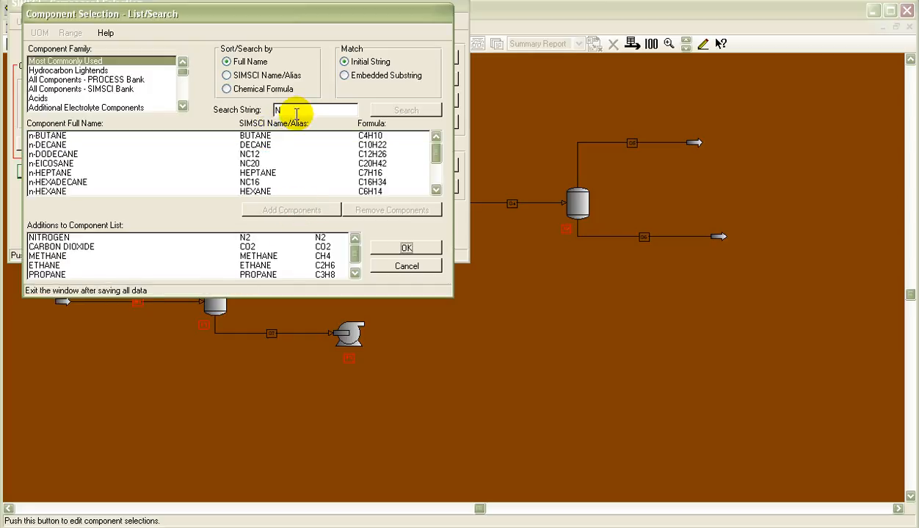
Search the component family for I and add ISOBUTANE to the component list additions
{"action": "key", "text": "BackSpace"}
{"action": "type", "text": "i"}
{"action": "key", "text": "BackSpace"}
{"action": "key", "text": "Caps_Lock"}
{"action": "type", "text": "I"}
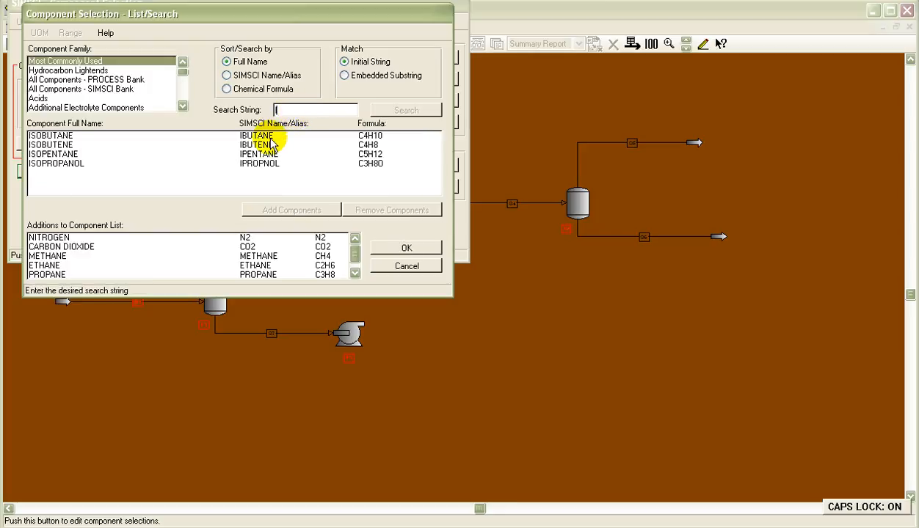
{"action": "left_click", "coordinate": [270, 137]}
{"action": "left_click", "coordinate": [291, 210]}
{"action": "left_click", "coordinate": [303, 108]}
{"action": "key", "text": "BackSpace"}
{"action": "type", "text": "NE"}
{"action": "key", "text": "BackSpace"}
{"action": "key", "text": "BackSpace"}
{"action": "type", "text": "PE"}
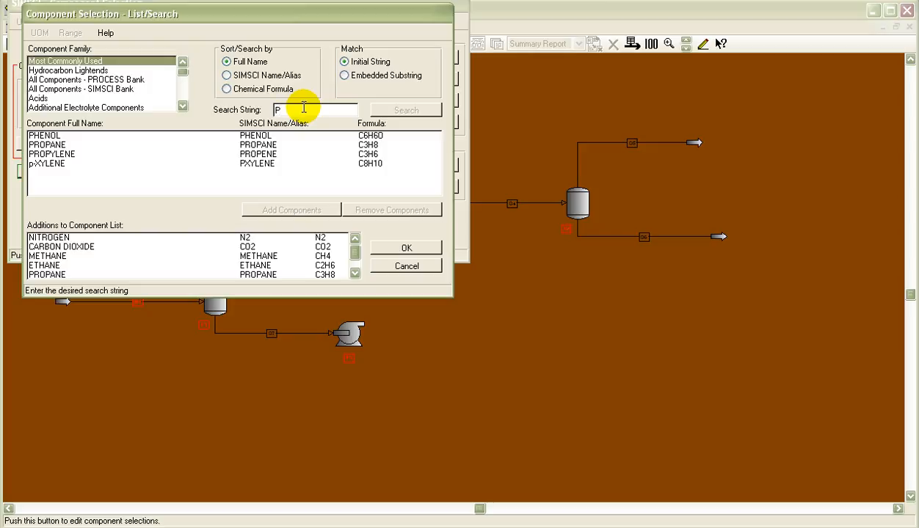
{"action": "key", "text": "BackSpace"}
{"action": "type", "text": "N"}
{"action": "key", "text": "Caps_Lock"}
{"action": "key", "text": "BackSpace"}
{"action": "key", "text": "Caps_Lock"}
{"action": "type", "text": "N"}
{"action": "key", "text": "BackSpace"}
{"action": "key", "text": "Caps_Lock"}
{"action": "type", "text": "N"}
{"action": "key", "text": "BackSpace"}
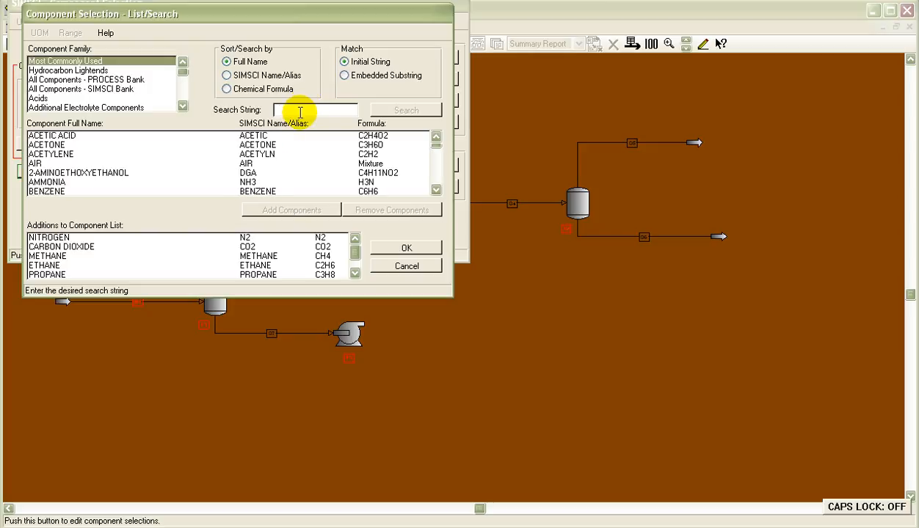
{"action": "type", "text": "N"}
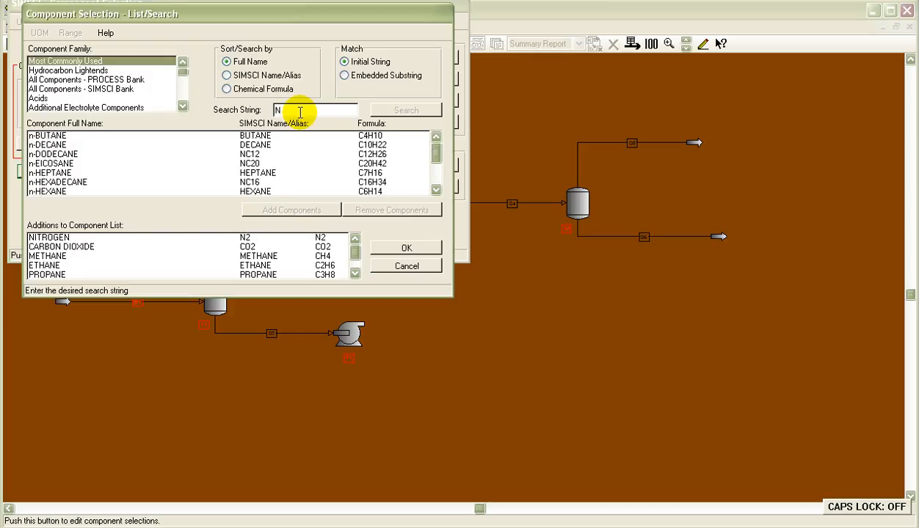
{"action": "key", "text": "BackSpace"}
{"action": "type", "text": "PEN"}
{"action": "key", "text": "BackSpace"}
{"action": "key", "text": "BackSpace"}
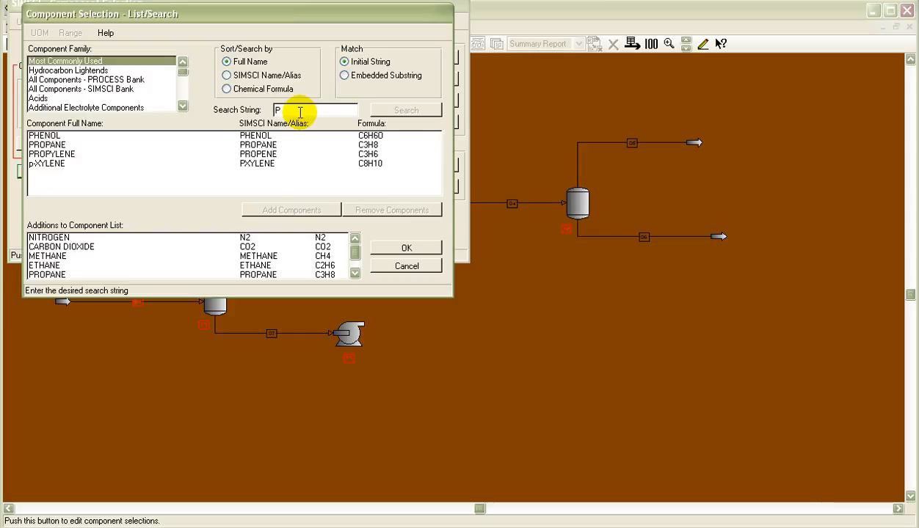
{"action": "type", "text": "EN"}
{"action": "key", "text": "BackSpace"}
{"action": "key", "text": "BackSpace"}
{"action": "key", "text": "BackSpace"}
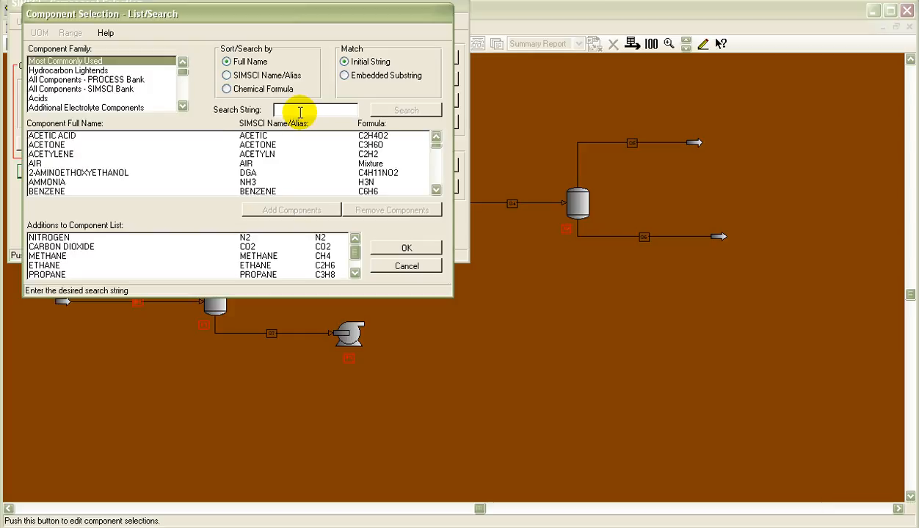
{"action": "type", "text": "PE"}
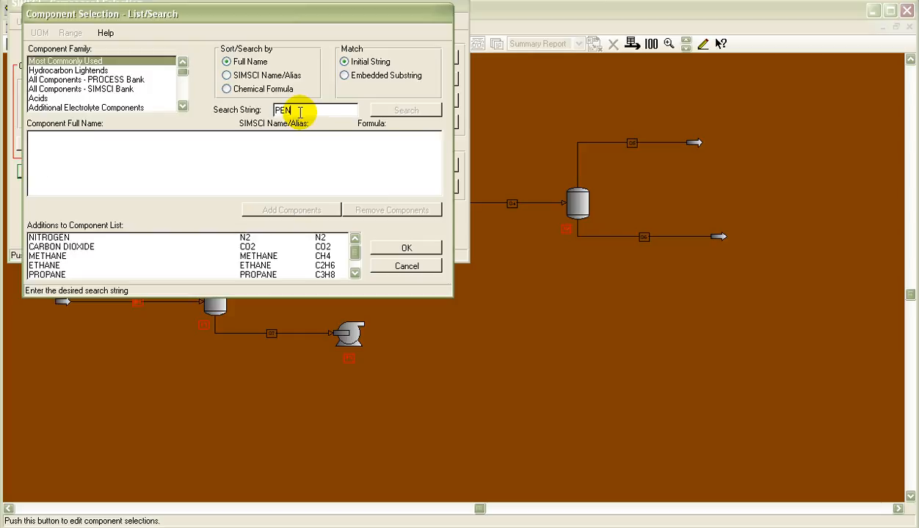
{"action": "type", "text": "N"}
{"action": "key", "text": "BackSpace"}
{"action": "key", "text": "BackSpace"}
{"action": "type", "text": "ENTA"}
{"action": "key", "text": "BackSpace"}
{"action": "key", "text": "BackSpace"}
{"action": "key", "text": "BackSpace"}
{"action": "key", "text": "BackSpace"}
{"action": "key", "text": "BackSpace"}
Search the component family for N and add n-PENTANE to the component list additions
{"action": "type", "text": "N"}
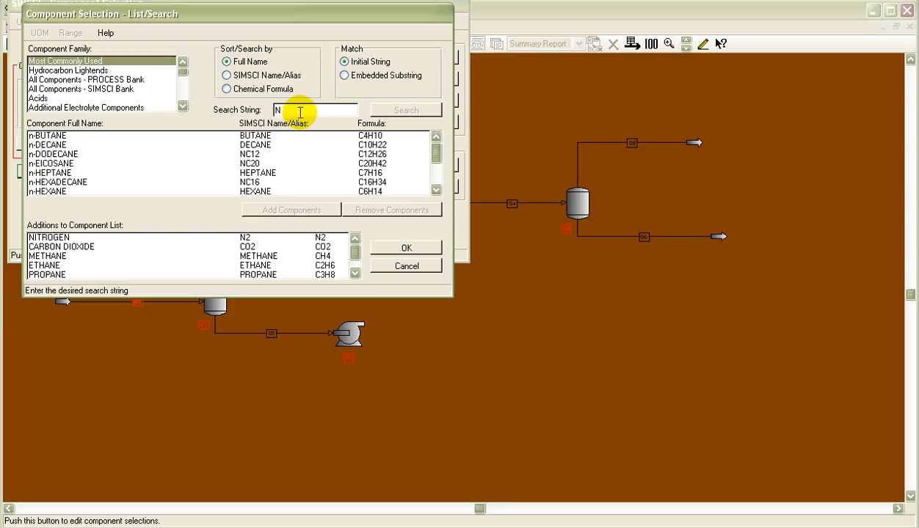
{"action": "left_click", "coordinate": [436, 191]}
{"action": "left_click", "coordinate": [435, 192]}
{"action": "left_click", "coordinate": [436, 191]}
{"action": "left_click", "coordinate": [436, 191]}
{"action": "left_click", "coordinate": [435, 192]}
{"action": "left_click", "coordinate": [436, 191]}
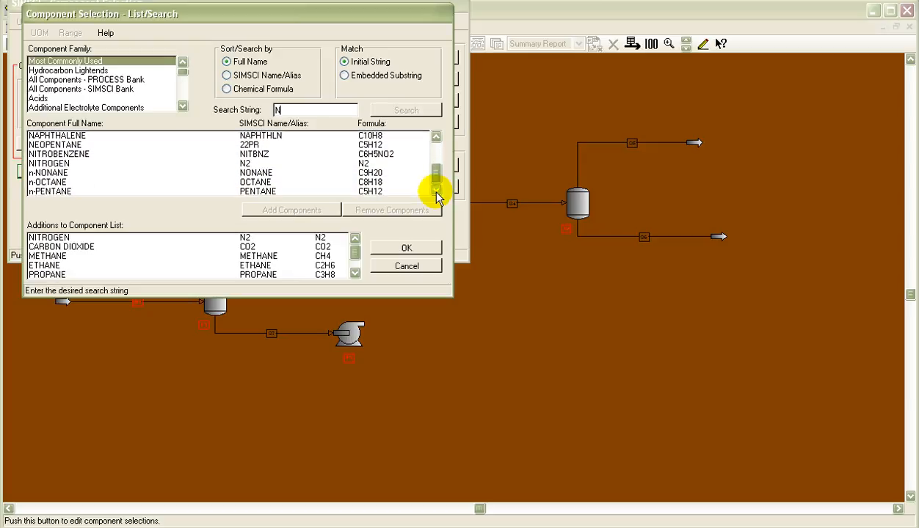
{"action": "left_click", "coordinate": [260, 190]}
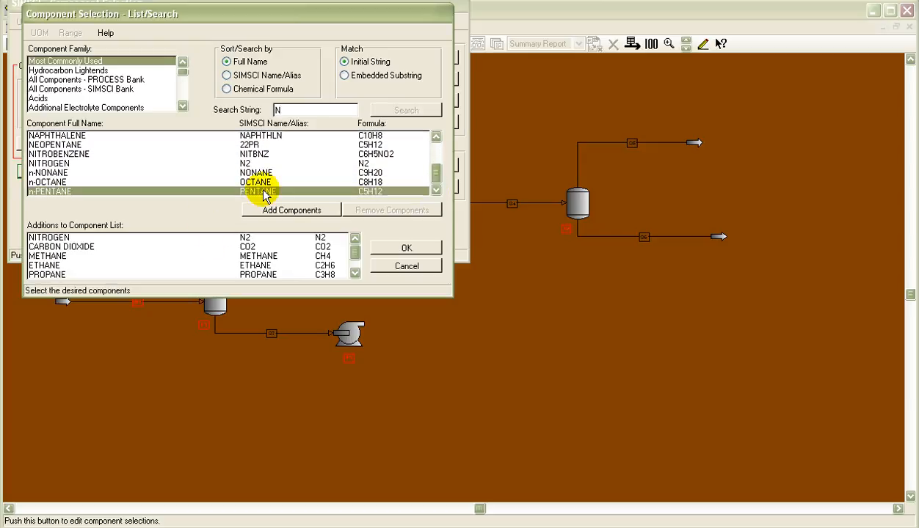
{"action": "left_click", "coordinate": [295, 212]}
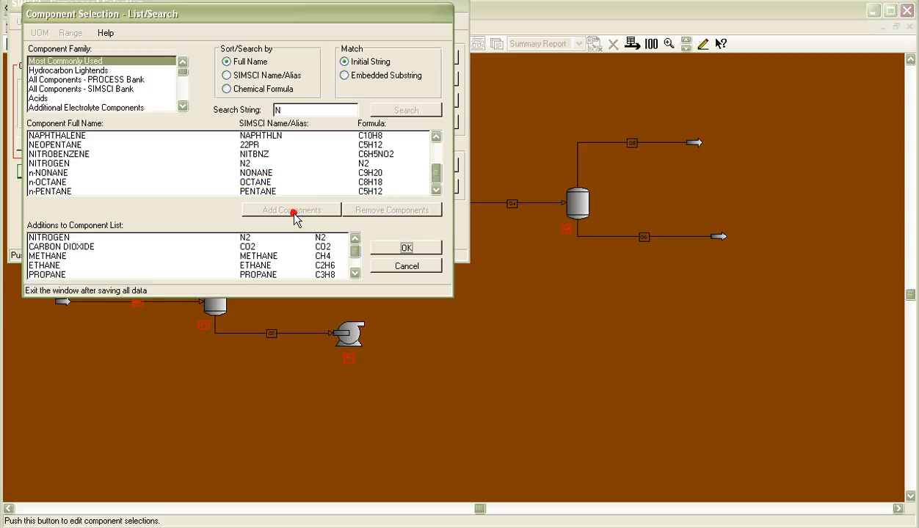
{"action": "left_click", "coordinate": [304, 106]}
{"action": "key", "text": "BackSpace"}
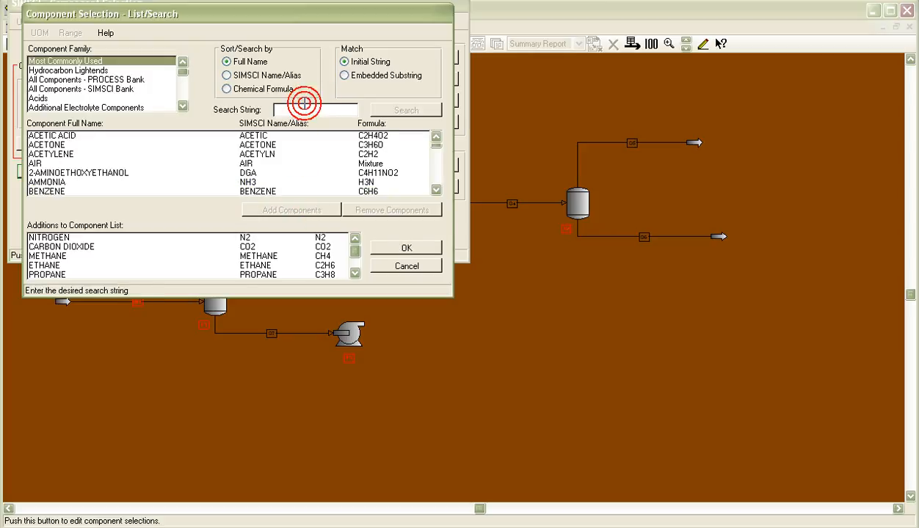
{"action": "type", "text": "IPEN"}
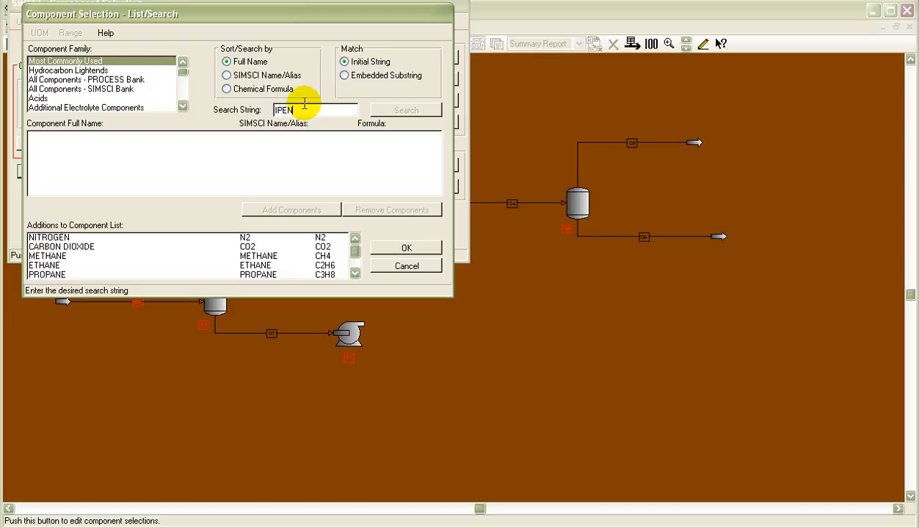
{"action": "key", "text": "BackSpace"}
{"action": "key", "text": "BackSpace"}
{"action": "key", "text": "Caps_Lock"}
{"action": "type", "text": "I"}
{"action": "key", "text": "BackSpace"}
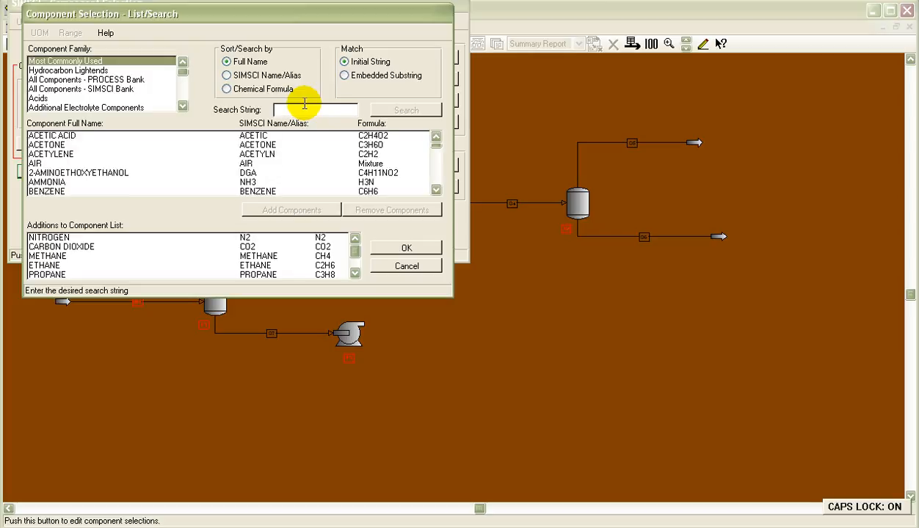
{"action": "type", "text": "I"}
{"action": "type", "text": "F"}
{"action": "key", "text": "BackSpace"}
{"action": "type", "text": "F"}
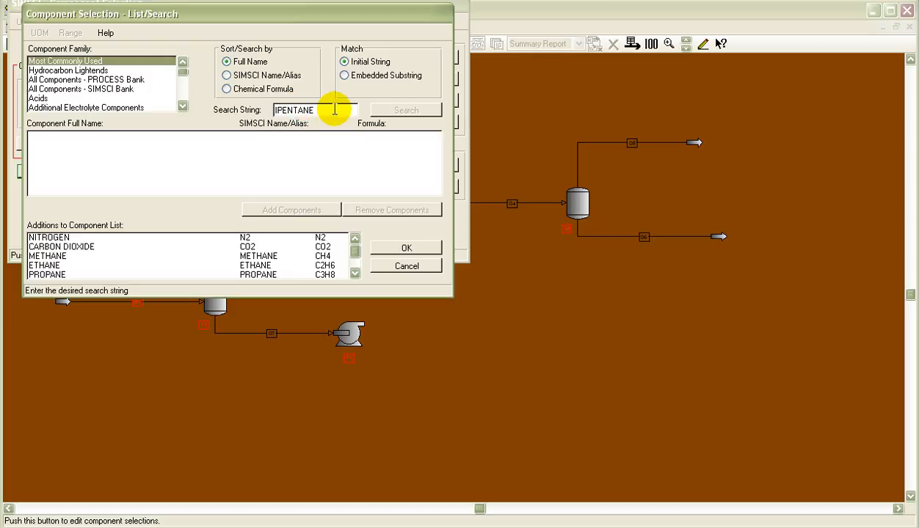
{"action": "key", "text": "BackSpace"}
{"action": "key", "text": "BackSpace"}
{"action": "key", "text": "BackSpace"}
{"action": "key", "text": "BackSpace"}
{"action": "type", "text": "F"}
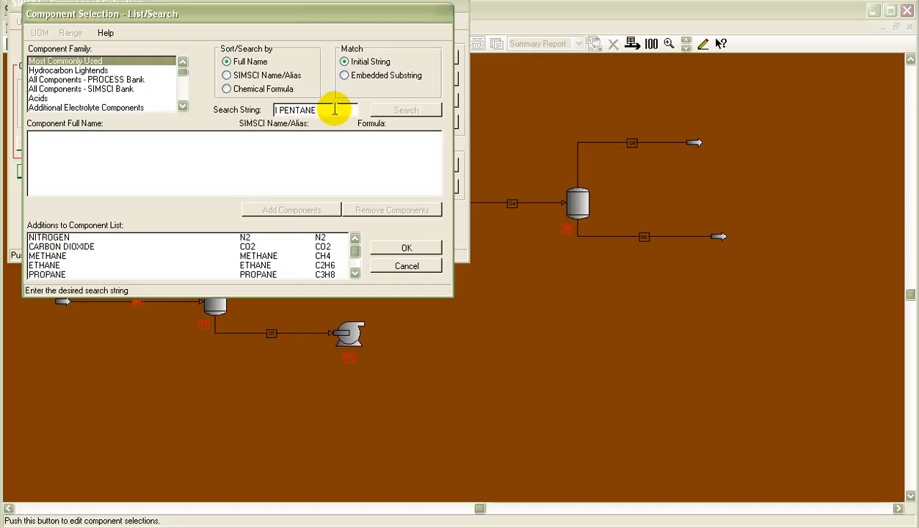
Reduce the search string to I and add ISOPENTANE to the component list additions
{"action": "key", "text": "BackSpace"}
{"action": "key", "text": "BackSpace"}
{"action": "key", "text": "BackSpace"}
{"action": "key", "text": "BackSpace"}
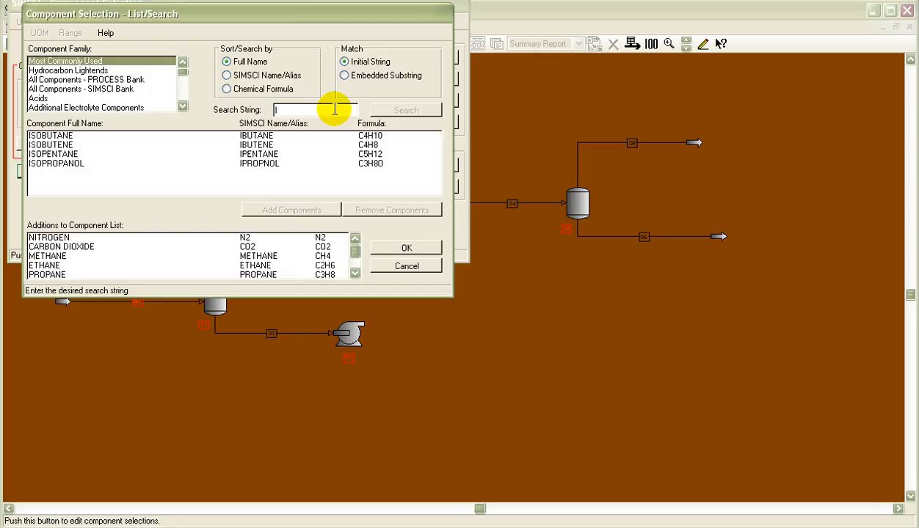
{"action": "left_click", "coordinate": [273, 154]}
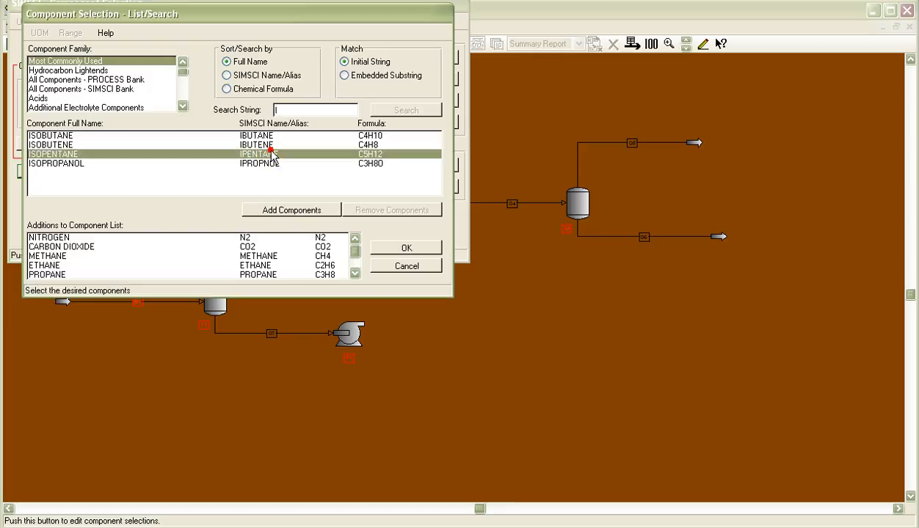
{"action": "left_click", "coordinate": [301, 209]}
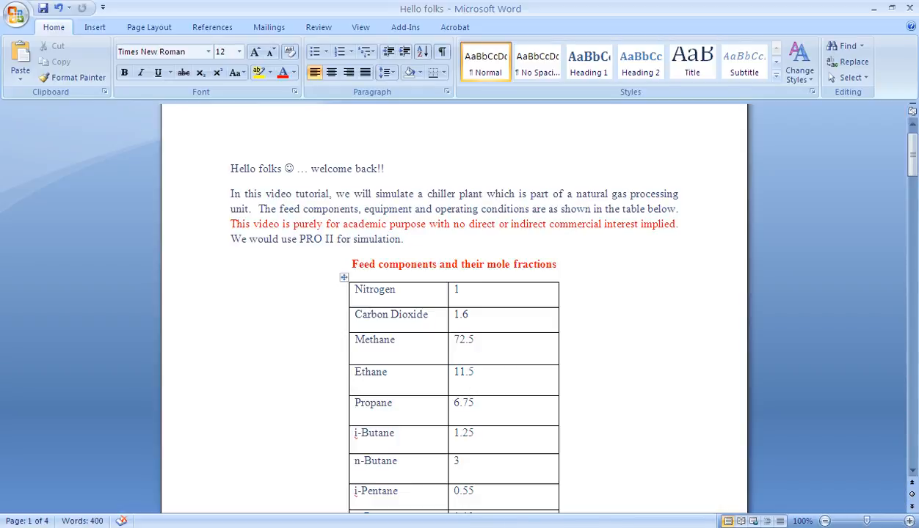
Check the feed components and mole fractions table in the Hello folks Word document
{"action": "left_click", "coordinate": [912, 470]}
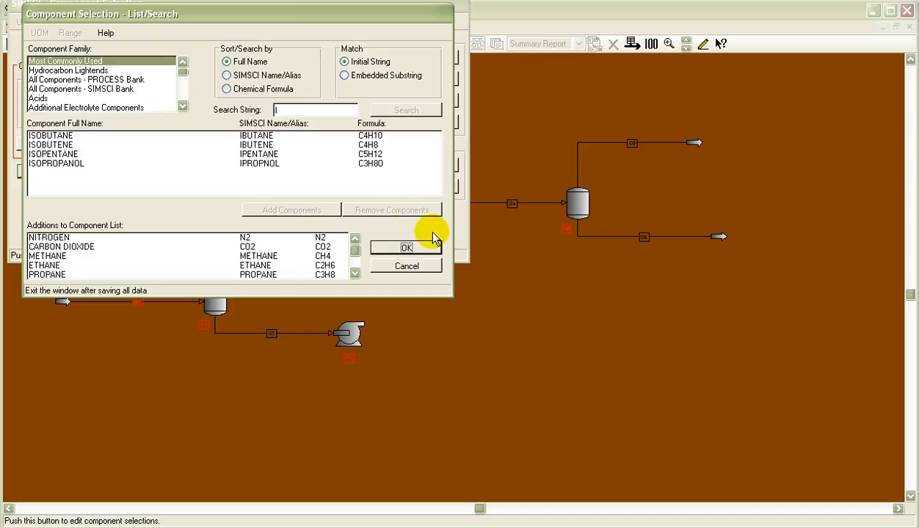
Confirm the component list additions and open the petroleum components table at the first component's normal boiling point
{"action": "left_click", "coordinate": [410, 247]}
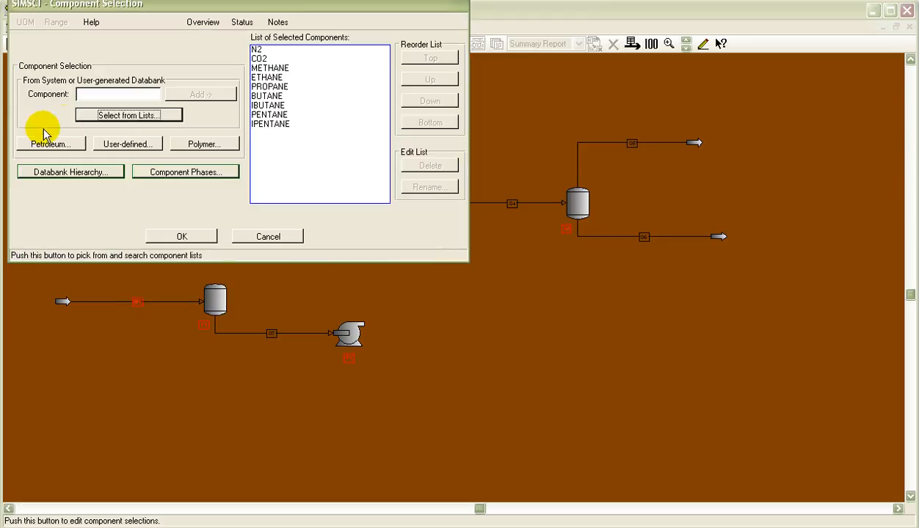
{"action": "left_click", "coordinate": [57, 145]}
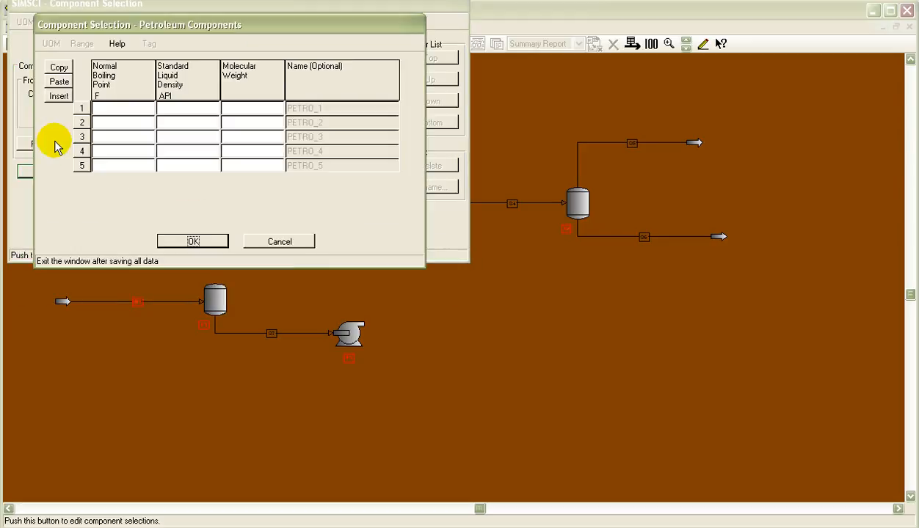
{"action": "left_click", "coordinate": [144, 109]}
{"action": "left_click", "coordinate": [144, 109]}
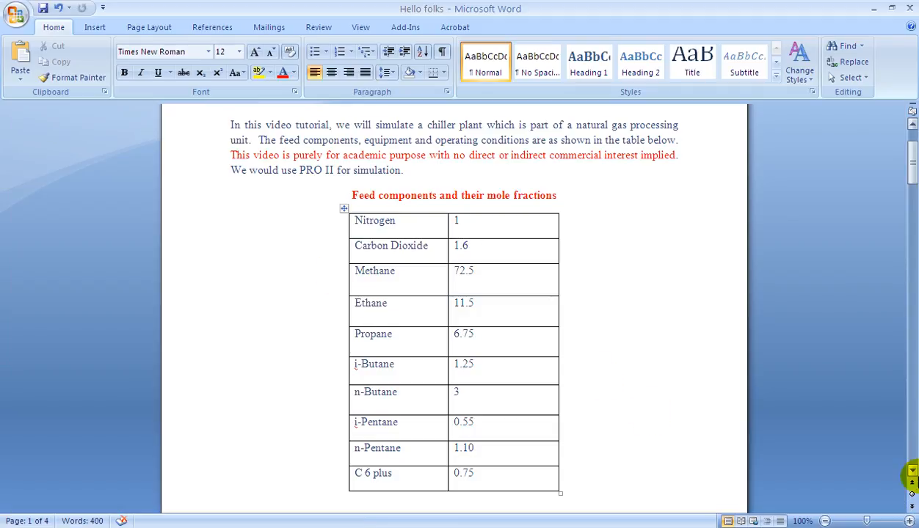
Look up the API gravity and normal boiling point of the C6 petro component in the Hello folks Word document
{"action": "left_click", "coordinate": [913, 470]}
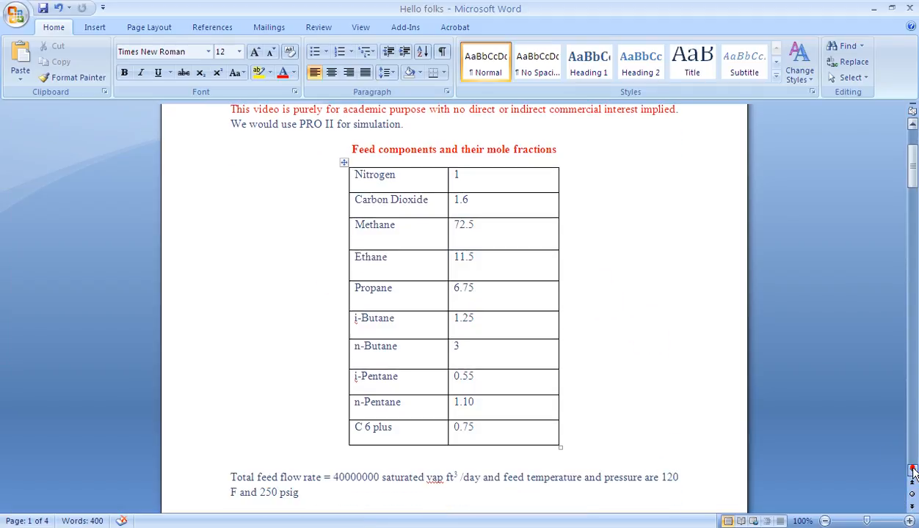
{"action": "left_click", "coordinate": [912, 470]}
{"action": "left_click", "coordinate": [912, 470]}
{"action": "left_click", "coordinate": [912, 471]}
{"action": "left_click", "coordinate": [912, 471]}
{"action": "left_click", "coordinate": [912, 470]}
{"action": "left_click", "coordinate": [912, 470]}
{"action": "left_click", "coordinate": [912, 471]}
{"action": "left_click", "coordinate": [912, 471]}
{"action": "left_click", "coordinate": [912, 471]}
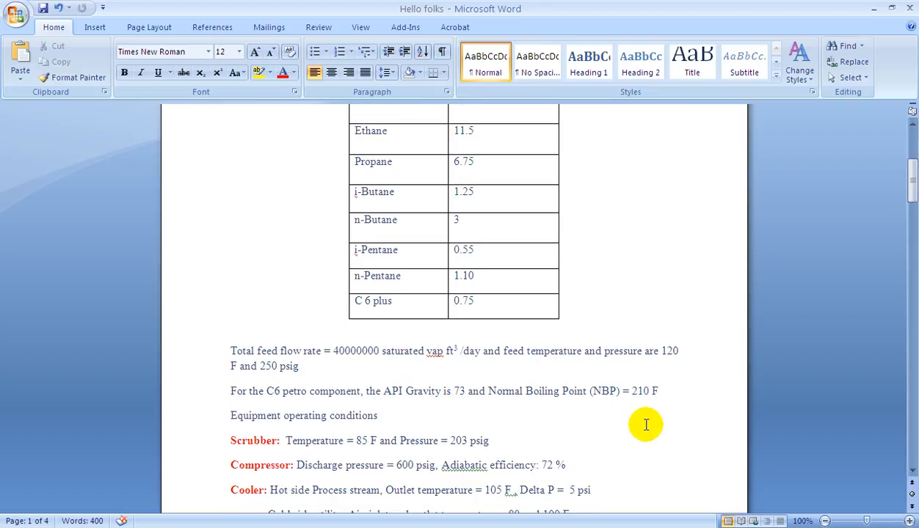
{"action": "key", "text": "alt+Tab"}
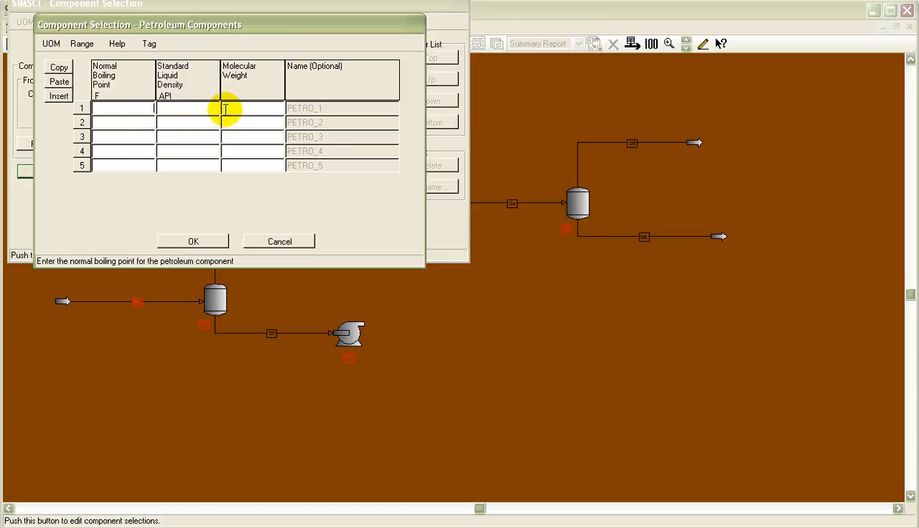
Define the first petroleum component with a normal boiling point of 210 F and 73 API density, and confirm the component selection
{"action": "left_click", "coordinate": [114, 106]}
{"action": "key", "text": "alt+Tab"}
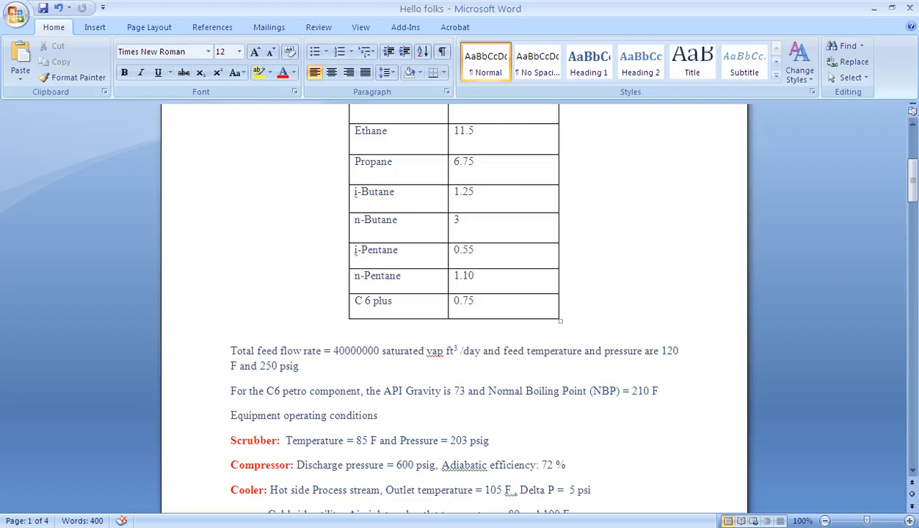
{"action": "key", "text": "alt+Tab"}
{"action": "key", "text": "alt+Tab"}
{"action": "left_click", "coordinate": [152, 108]}
{"action": "key", "text": "alt+Tab"}
{"action": "left_click", "coordinate": [128, 109]}
{"action": "left_click", "coordinate": [128, 109]}
{"action": "type", "text": "21"}
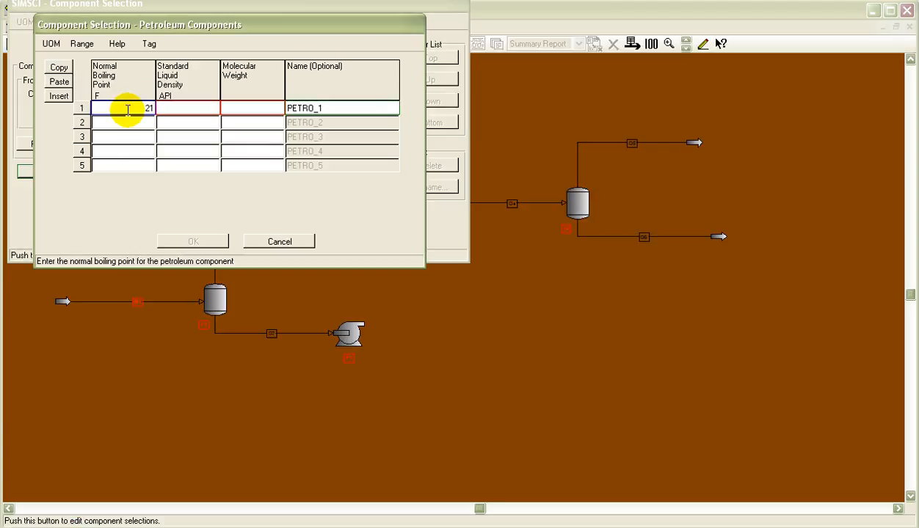
{"action": "type", "text": "0"}
{"action": "left_click", "coordinate": [185, 110]}
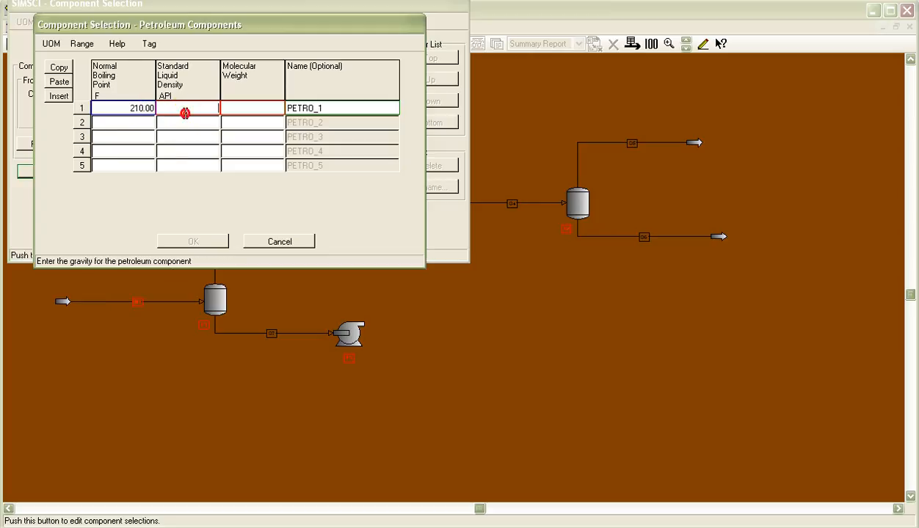
{"action": "type", "text": "73"}
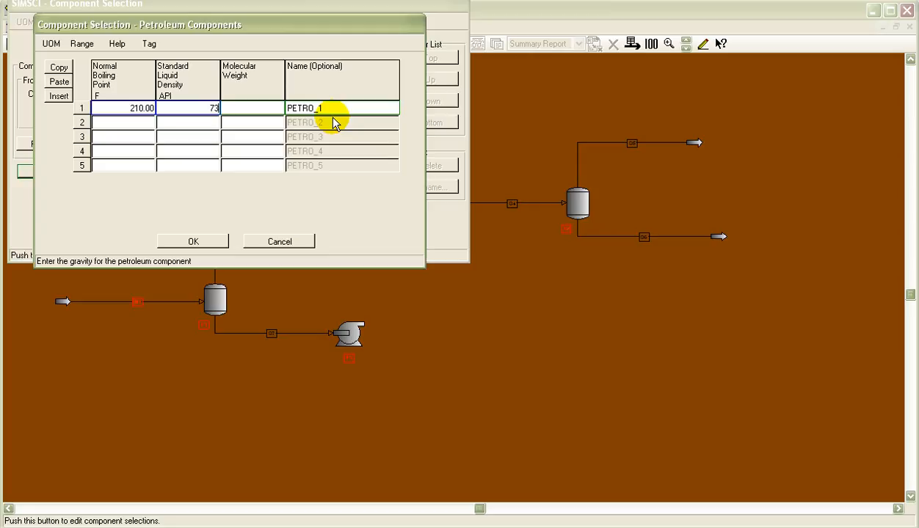
{"action": "left_click", "coordinate": [208, 242]}
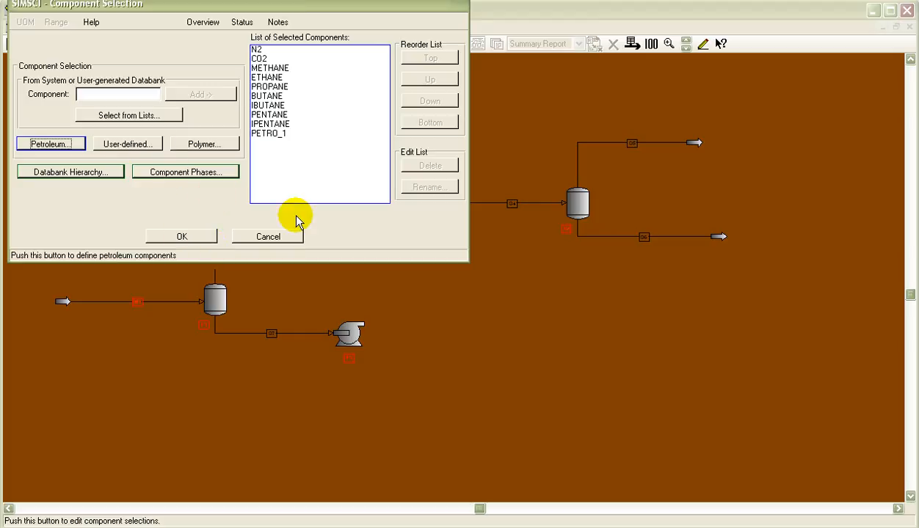
{"action": "left_click", "coordinate": [197, 242]}
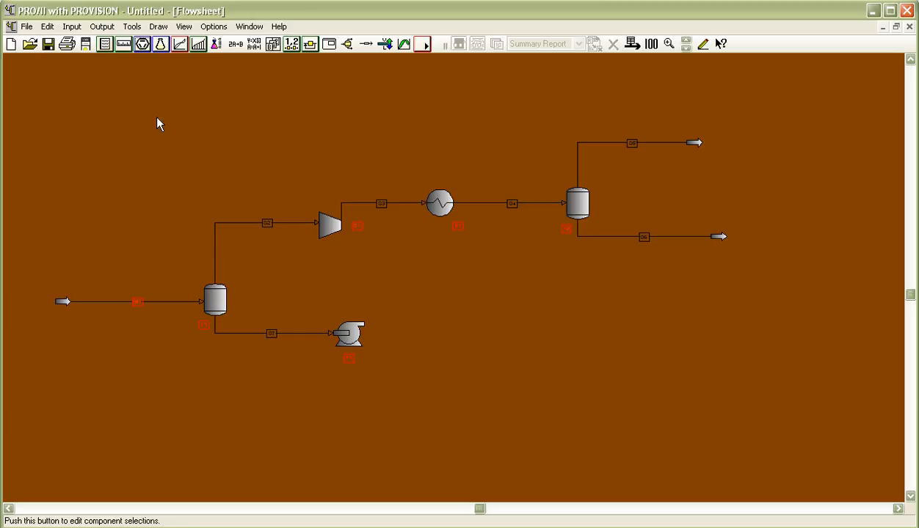
Review the fixed and temperature-dependent properties of the components, leaving the component properties without saving
{"action": "left_click", "coordinate": [161, 46]}
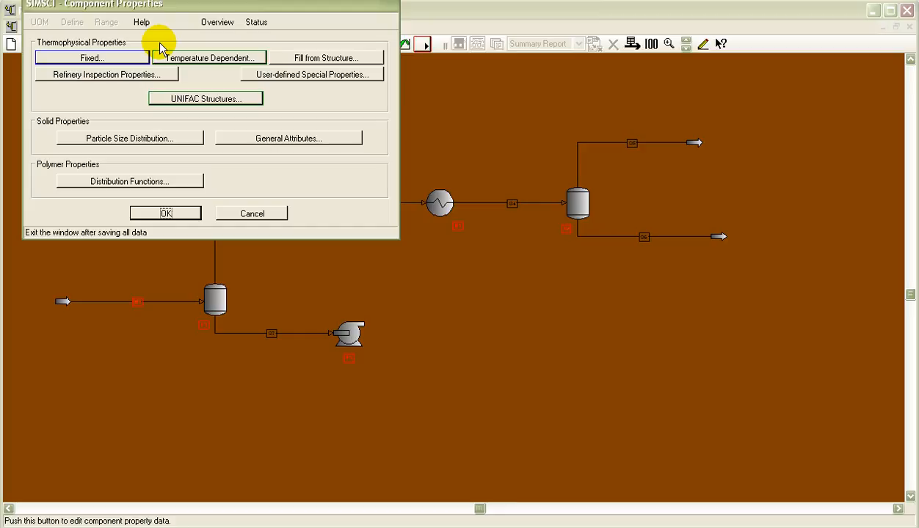
{"action": "left_click", "coordinate": [123, 56]}
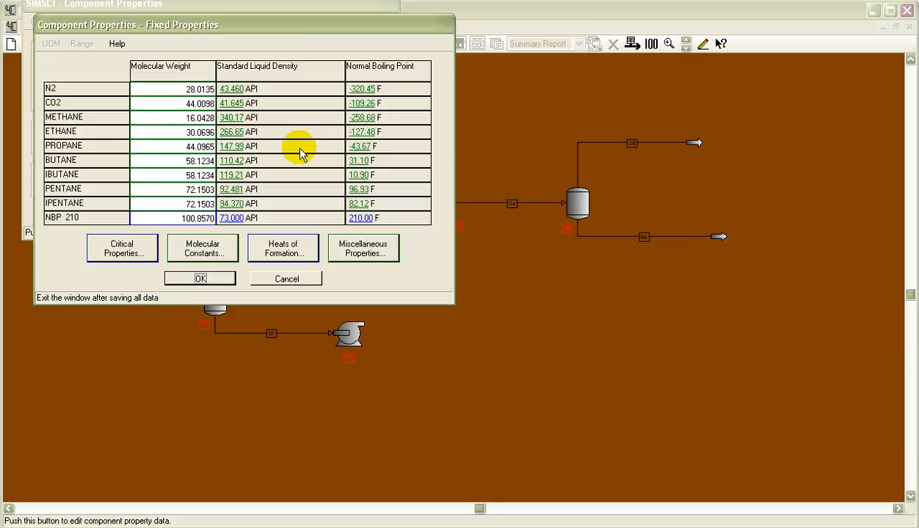
{"action": "left_click", "coordinate": [290, 277]}
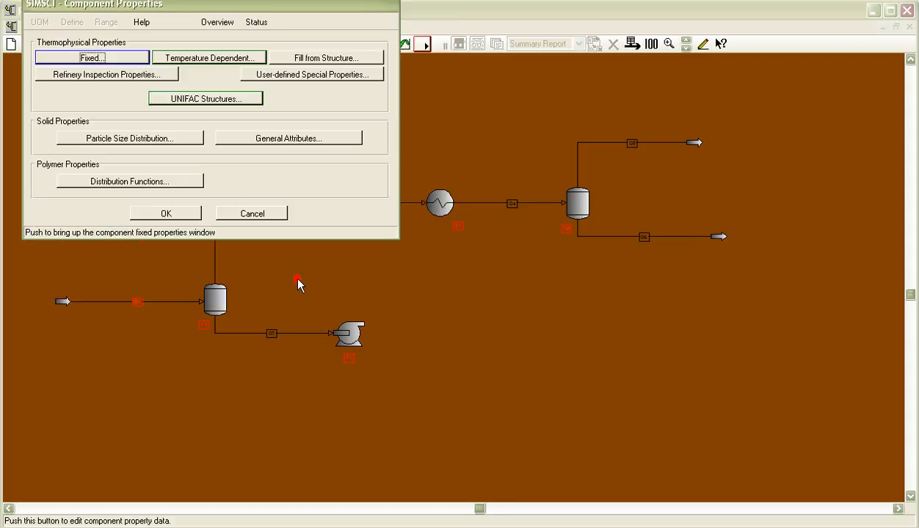
{"action": "left_click", "coordinate": [223, 58]}
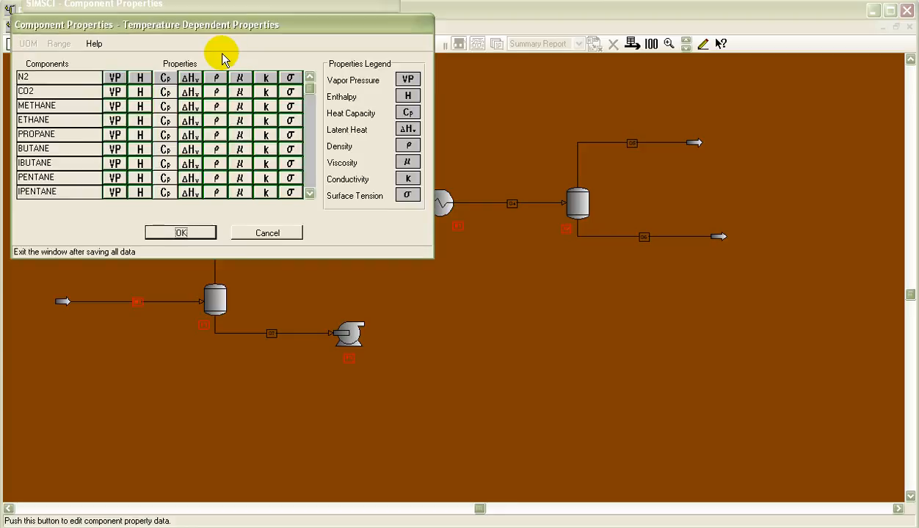
{"action": "left_click", "coordinate": [279, 233]}
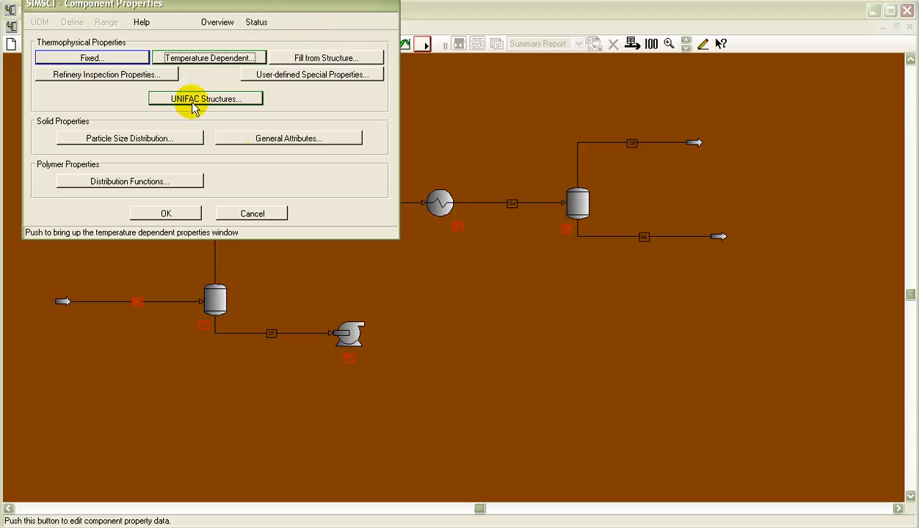
{"action": "left_click", "coordinate": [263, 219]}
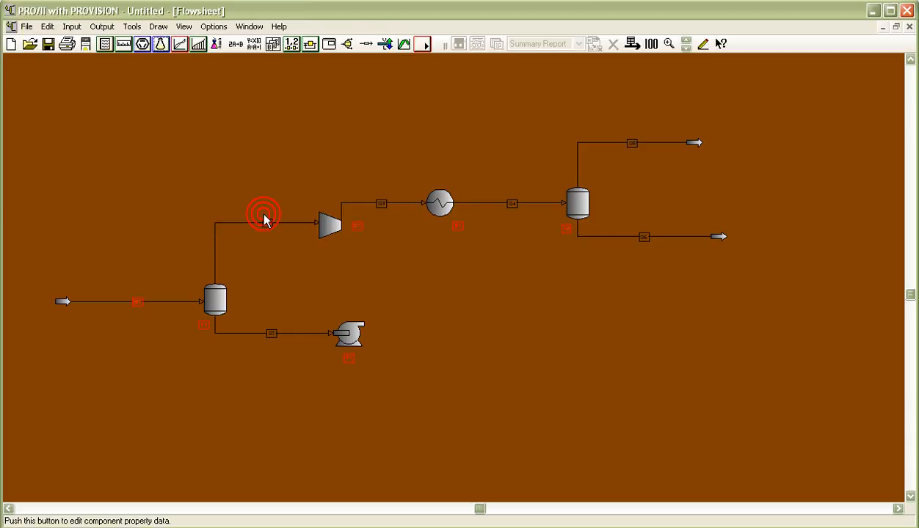
Add Peng-Robinson from the All Primary Methods category as a defined thermodynamic system
{"action": "left_click", "coordinate": [180, 44]}
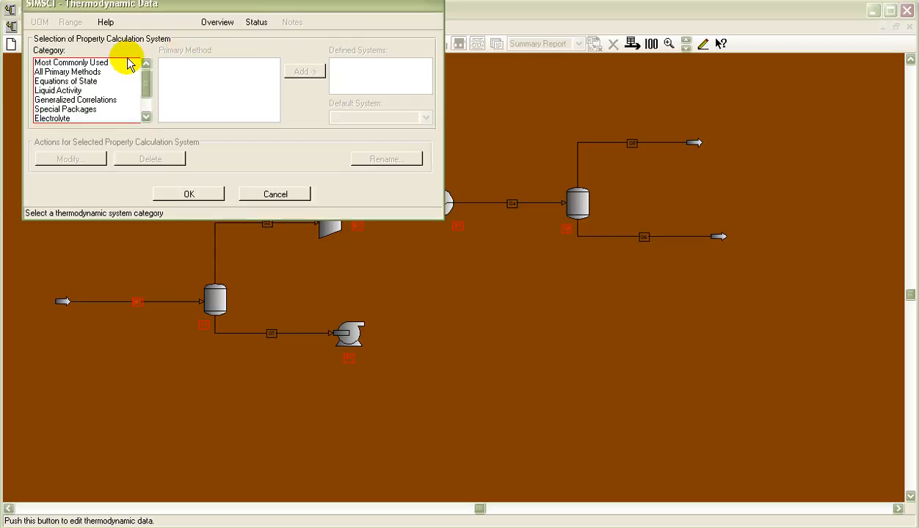
{"action": "left_click", "coordinate": [142, 109]}
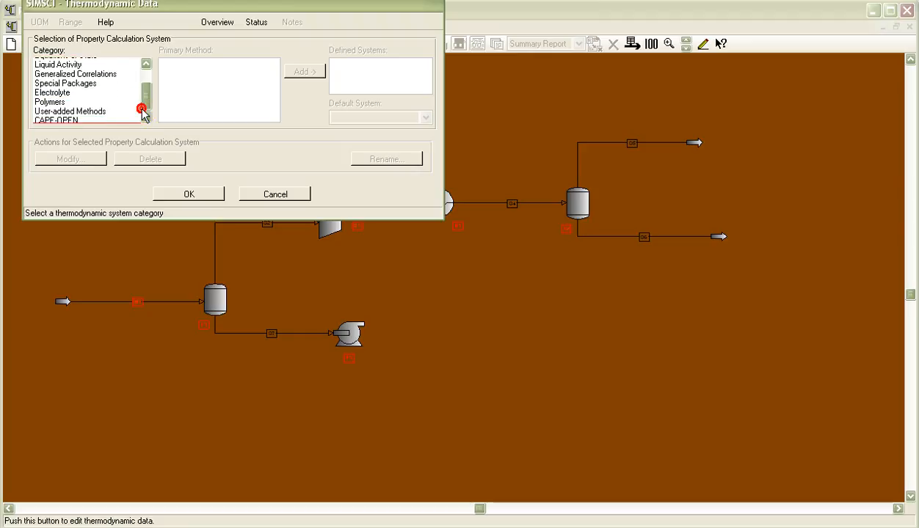
{"action": "left_click", "coordinate": [146, 65]}
{"action": "left_click", "coordinate": [146, 64]}
{"action": "left_click", "coordinate": [89, 81]}
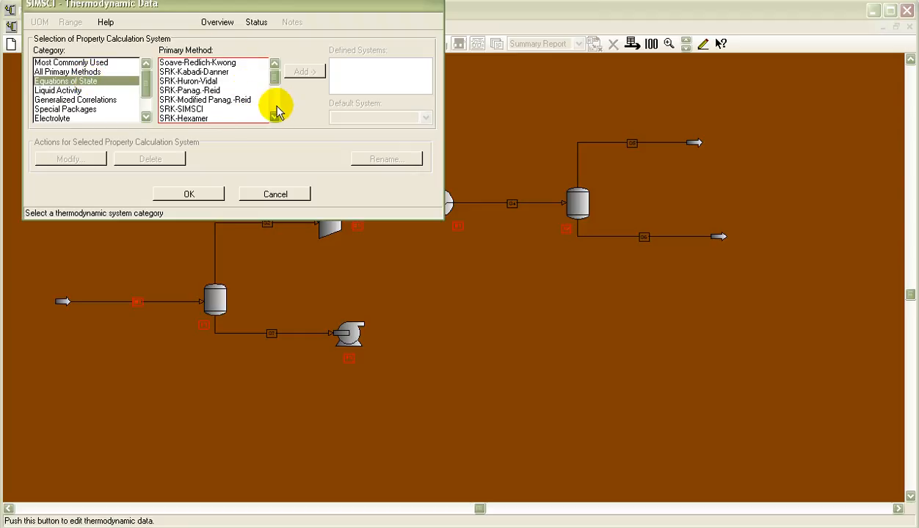
{"action": "left_click", "coordinate": [87, 72]}
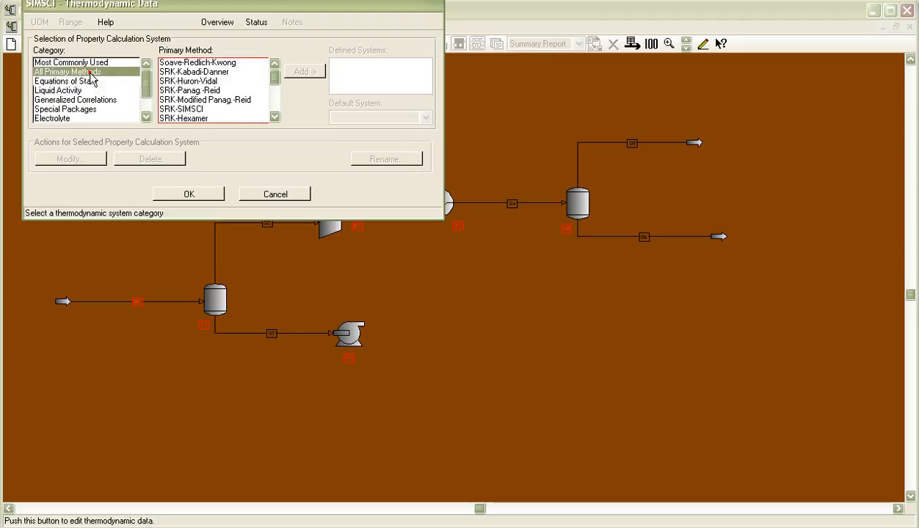
{"action": "left_click", "coordinate": [275, 116]}
{"action": "left_click", "coordinate": [275, 116]}
{"action": "left_click", "coordinate": [275, 116]}
{"action": "left_click", "coordinate": [276, 116]}
{"action": "left_click", "coordinate": [275, 116]}
{"action": "left_click", "coordinate": [275, 116]}
{"action": "left_click", "coordinate": [275, 116]}
{"action": "left_click", "coordinate": [275, 116]}
{"action": "left_click", "coordinate": [275, 116]}
{"action": "left_click", "coordinate": [275, 116]}
{"action": "scroll", "coordinate": [218, 91], "scroll_direction": "down", "scroll_amount": 3}
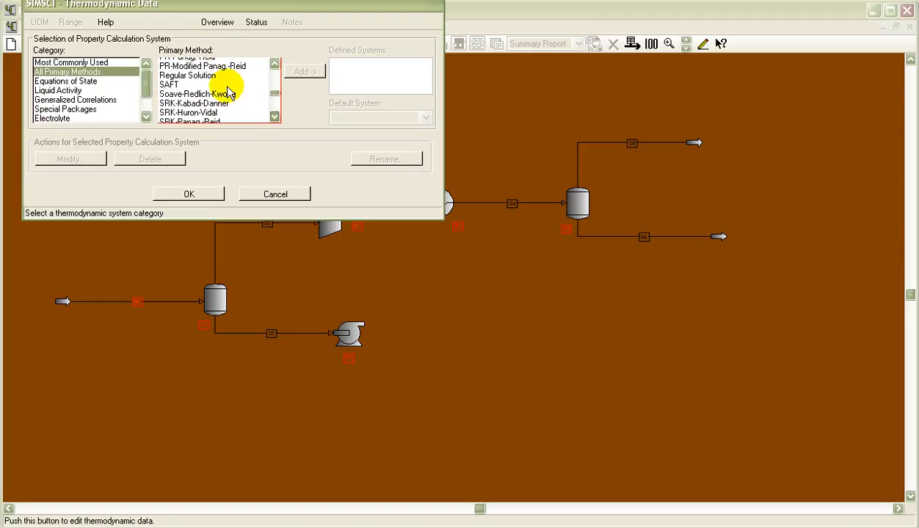
{"action": "left_click", "coordinate": [274, 64]}
{"action": "left_click", "coordinate": [275, 64]}
{"action": "left_click", "coordinate": [275, 64]}
{"action": "left_click", "coordinate": [275, 64]}
{"action": "left_click", "coordinate": [274, 63]}
{"action": "left_click", "coordinate": [274, 64]}
{"action": "left_click", "coordinate": [275, 65]}
{"action": "scroll", "coordinate": [220, 81], "scroll_direction": "up", "scroll_amount": 2}
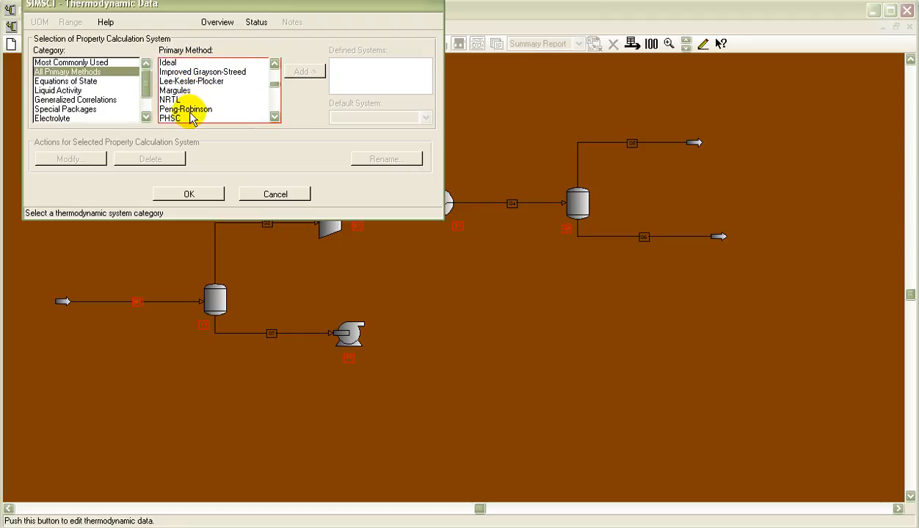
{"action": "left_click", "coordinate": [196, 109]}
{"action": "left_click", "coordinate": [303, 71]}
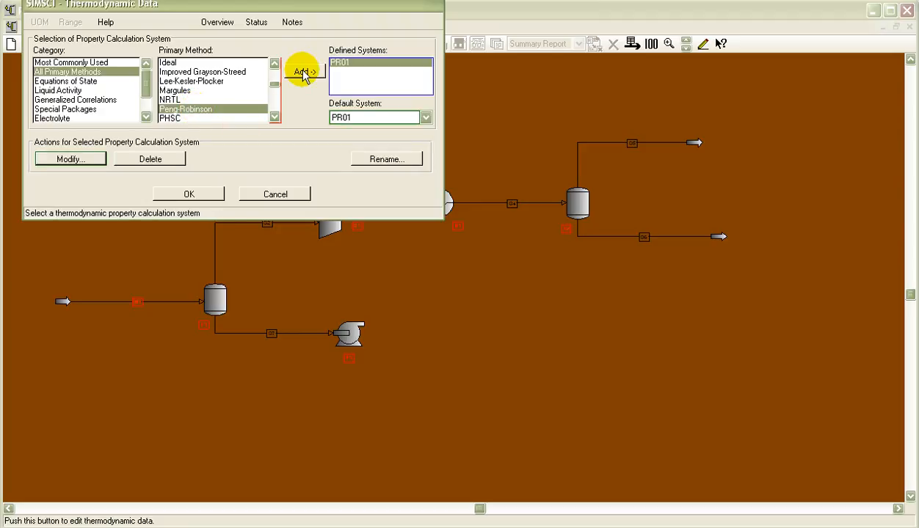
Set the transport system of the Peng-Robinson system to Petroleum Correlations and confirm the thermodynamic data
{"action": "left_click", "coordinate": [77, 158]}
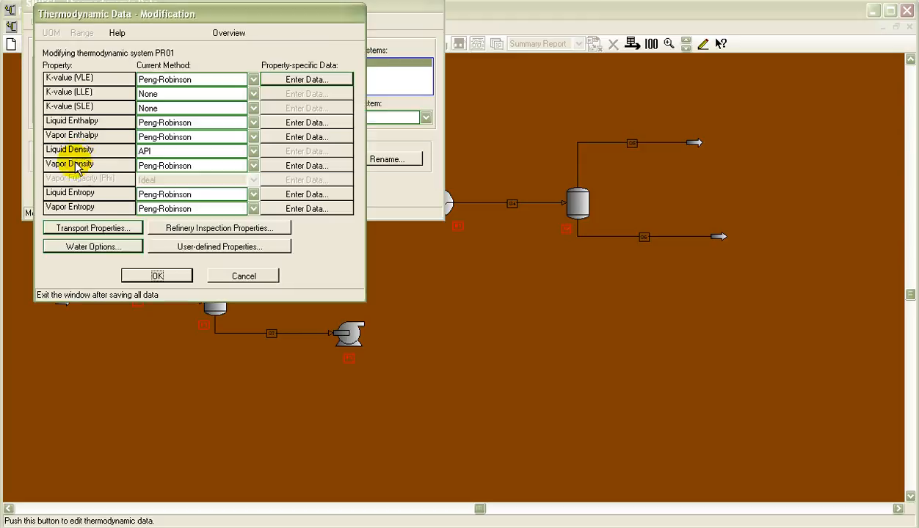
{"action": "left_click", "coordinate": [98, 229]}
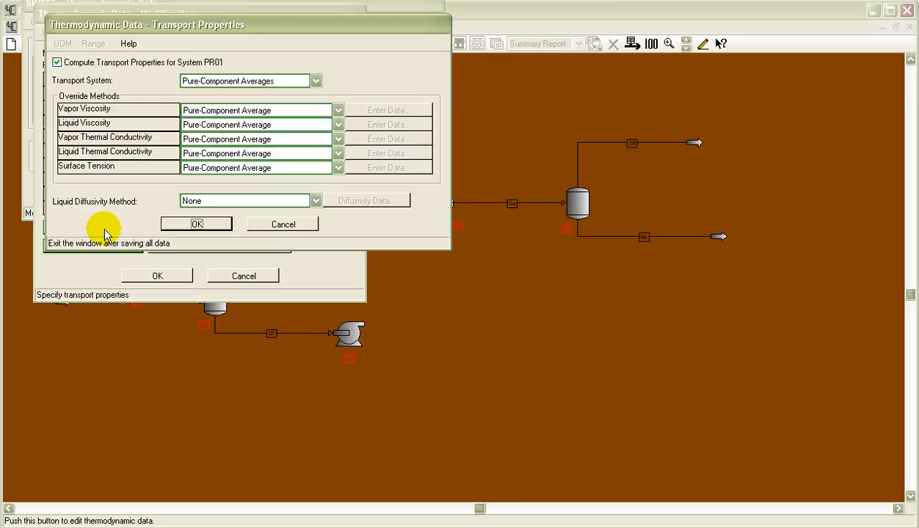
{"action": "left_click", "coordinate": [315, 80]}
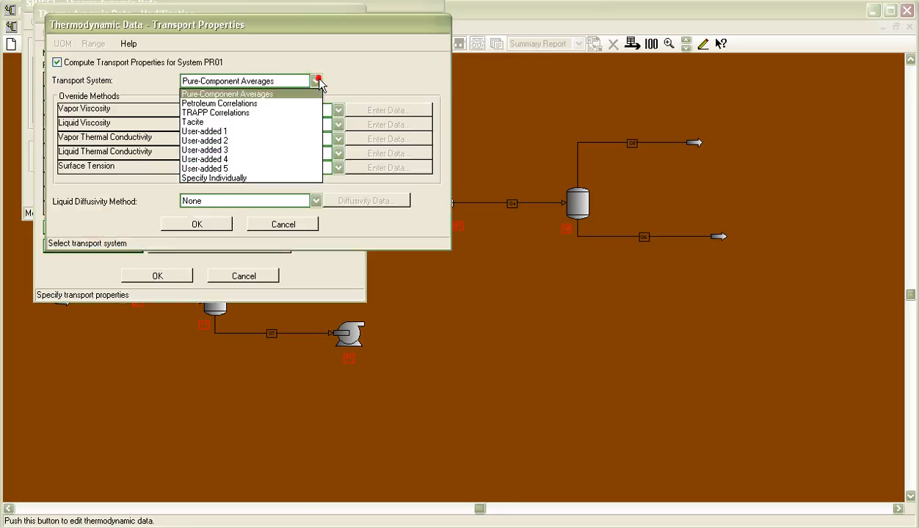
{"action": "left_click", "coordinate": [287, 104]}
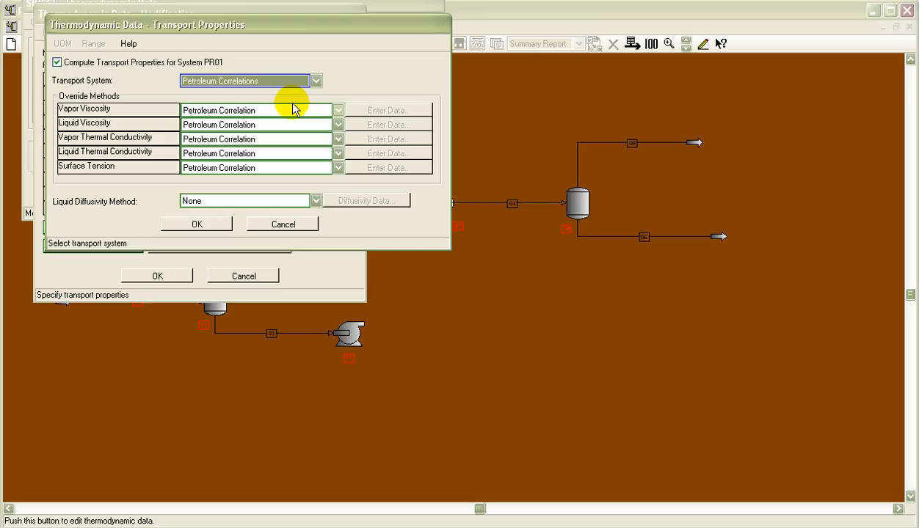
{"action": "left_click", "coordinate": [200, 225]}
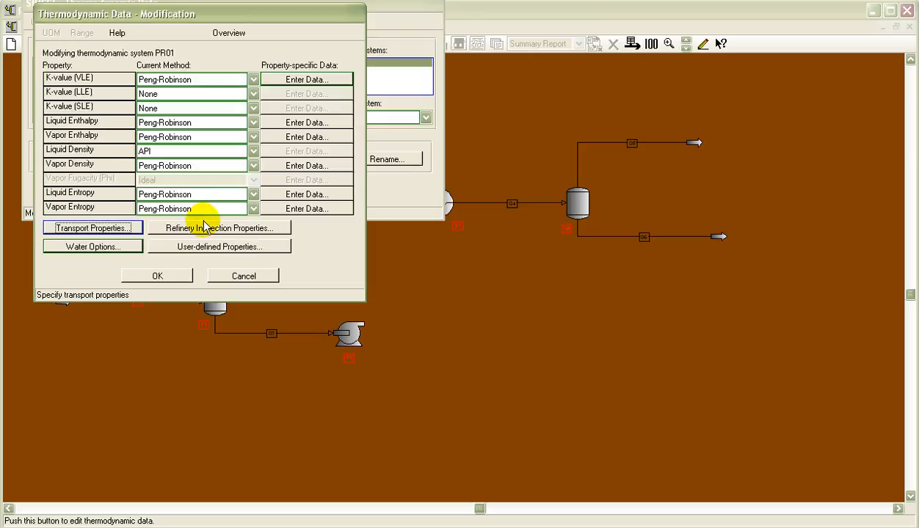
{"action": "left_click", "coordinate": [159, 277]}
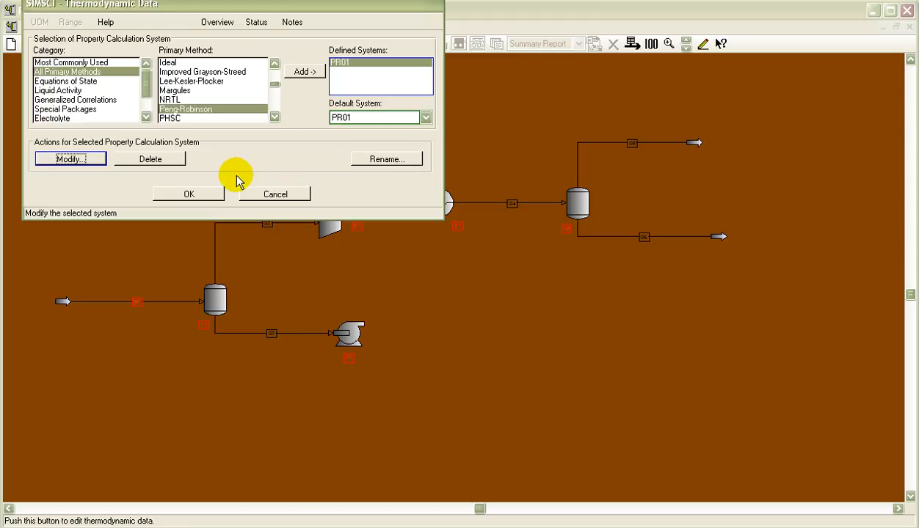
{"action": "left_click", "coordinate": [192, 193]}
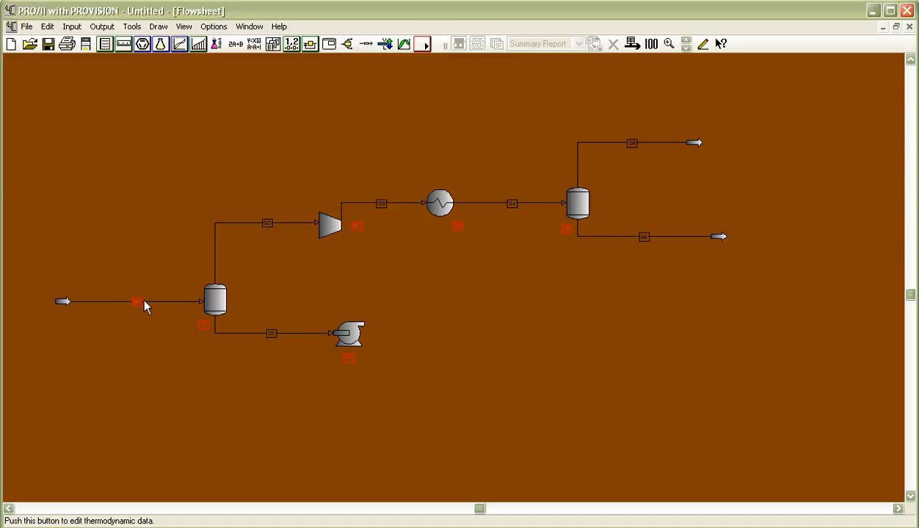
Open the flowrate and composition data of feed stream S1 and specify it by total fluid flowrate
{"action": "mouse_move", "coordinate": [145, 307]}
{"action": "double_click", "coordinate": [100, 301]}
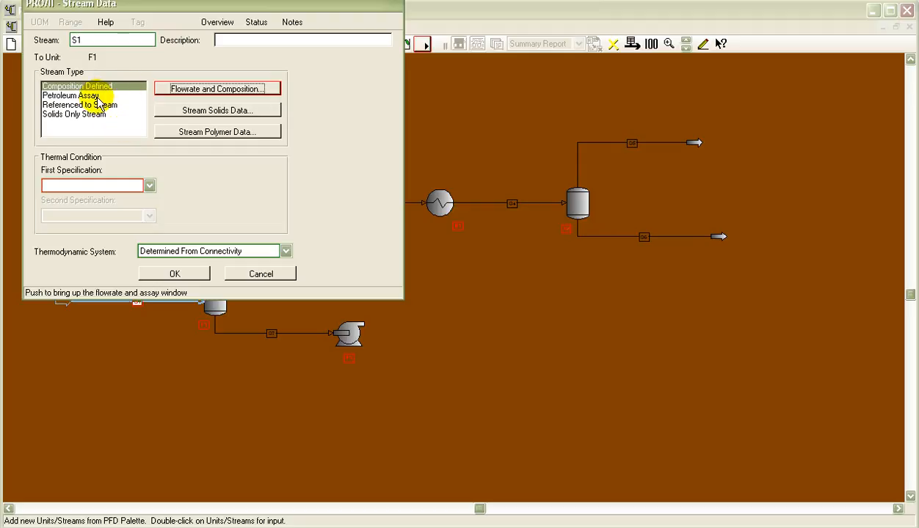
{"action": "left_click", "coordinate": [219, 89]}
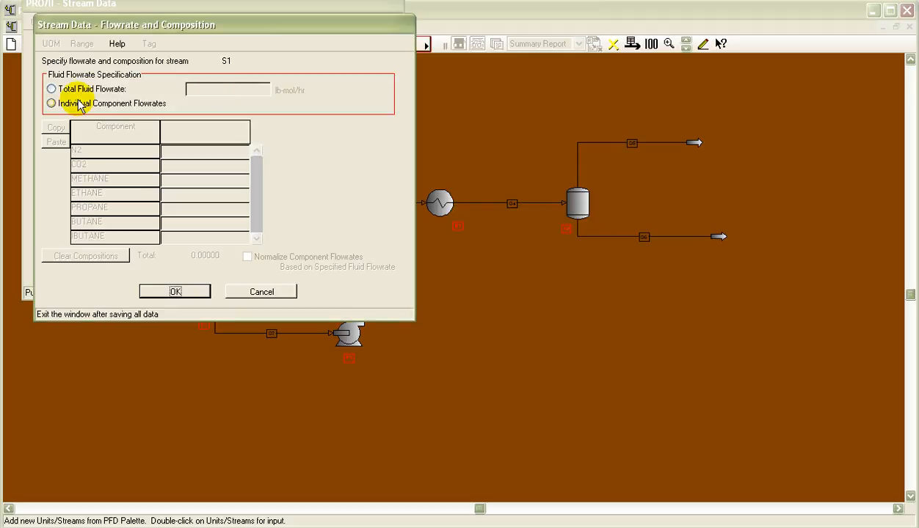
{"action": "left_click", "coordinate": [51, 89]}
{"action": "left_click", "coordinate": [213, 87]}
{"action": "type", "text": "4"}
{"action": "key", "text": "BackSpace"}
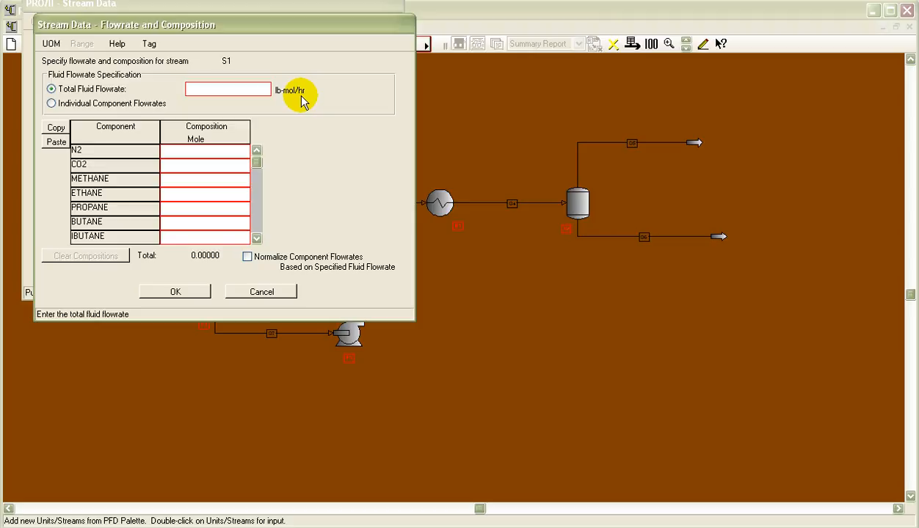
Change the flowrate unit to ft3/day on a vapor volume basis and set the total fluid flowrate to 40000000
{"action": "left_click", "coordinate": [50, 44]}
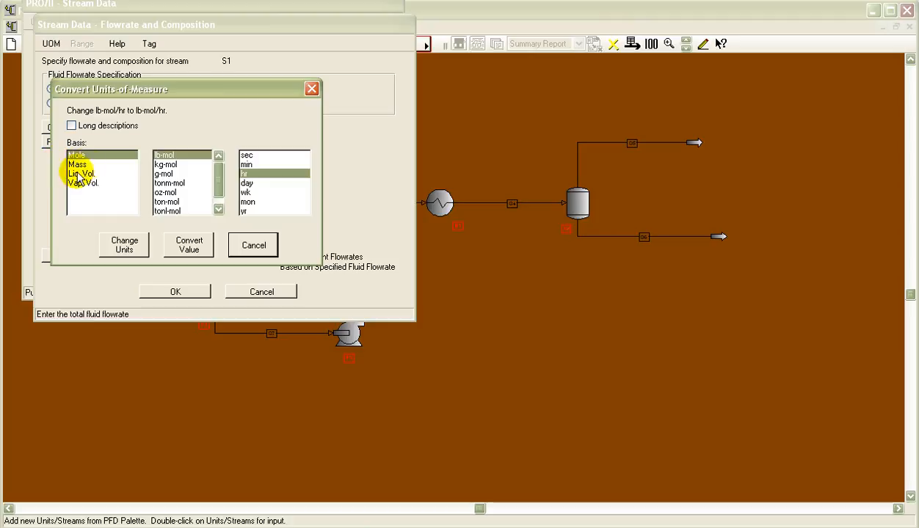
{"action": "left_click", "coordinate": [83, 184]}
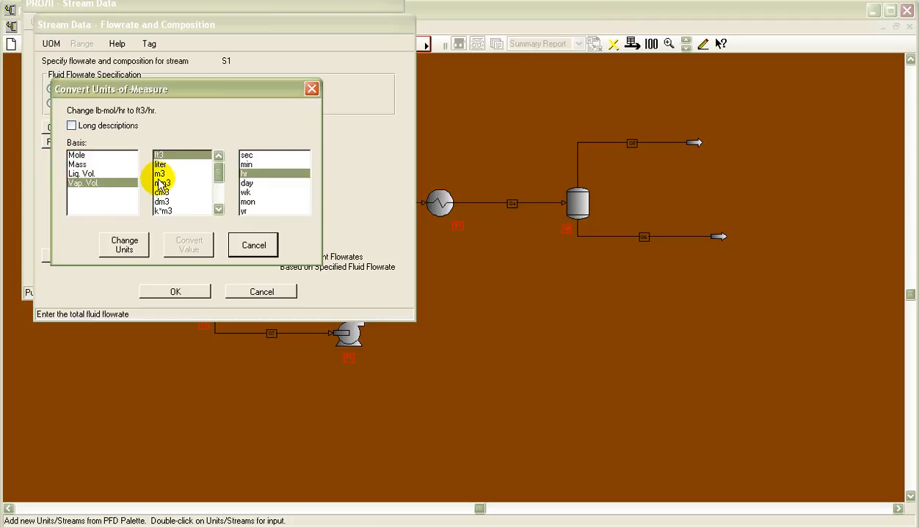
{"action": "left_click", "coordinate": [248, 182]}
{"action": "left_click", "coordinate": [124, 245]}
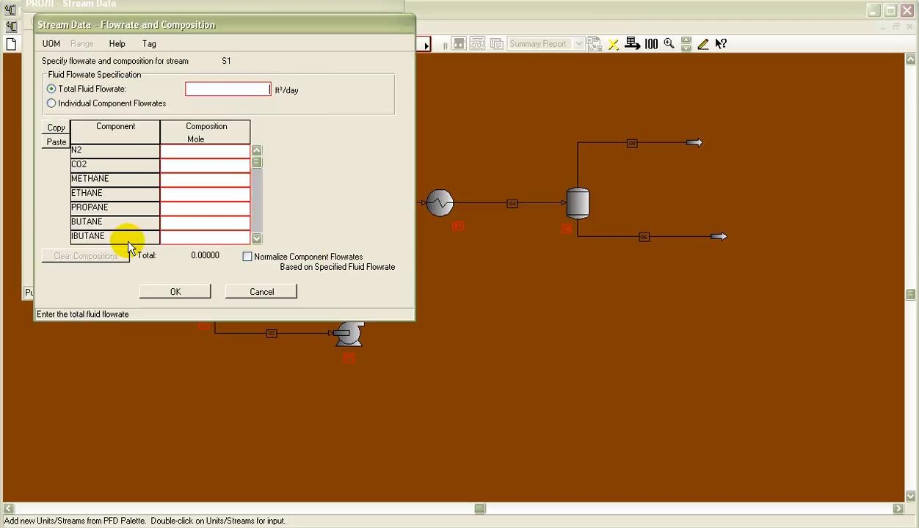
{"action": "left_click", "coordinate": [205, 88]}
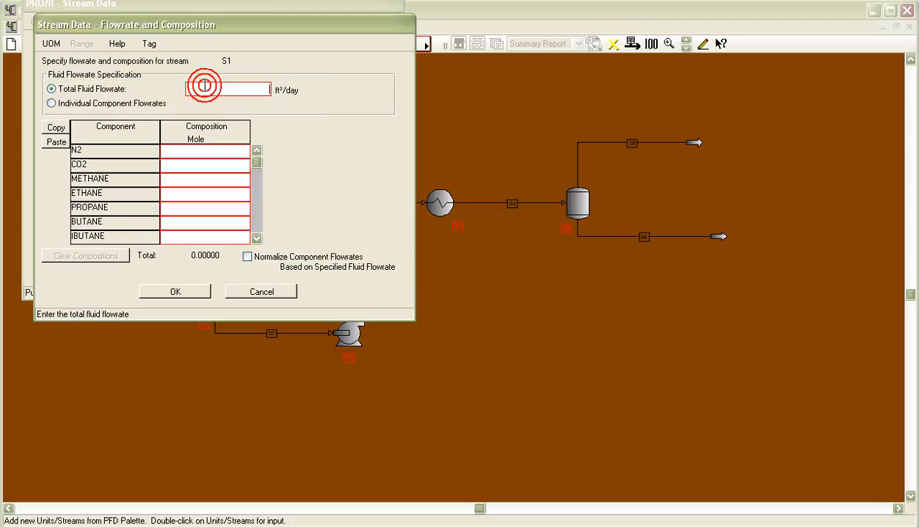
{"action": "type", "text": "400"}
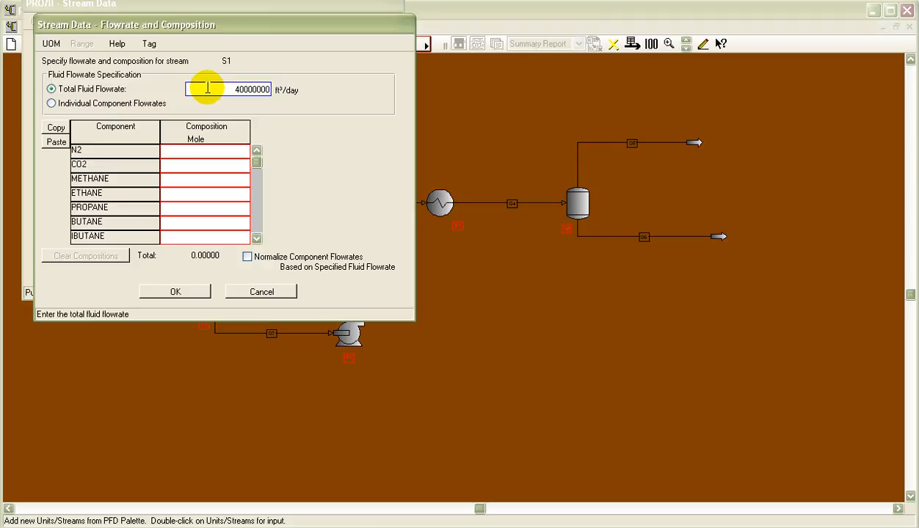
{"action": "type", "text": "00000"}
Look up the feed composition table in the Word document and enter 1 as the N2 mole composition in PRO/II
{"action": "left_click", "coordinate": [207, 148]}
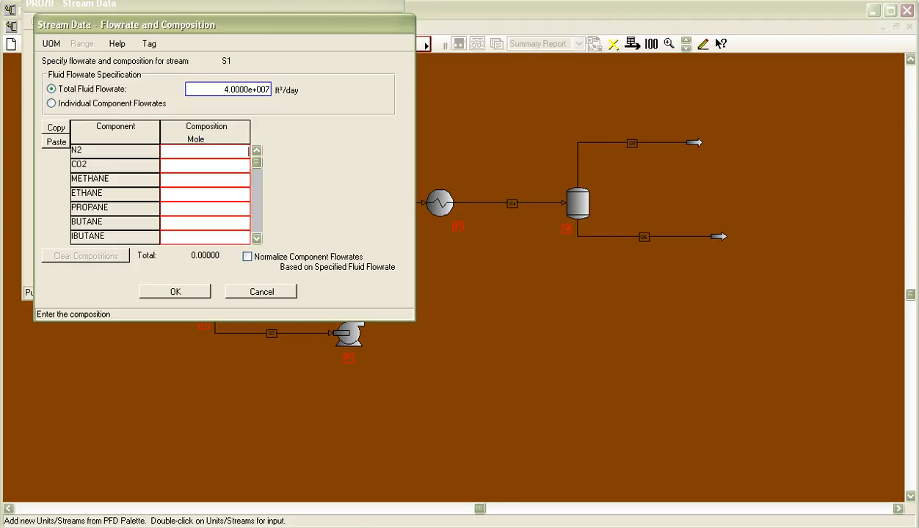
{"action": "key", "text": "alt+Tab"}
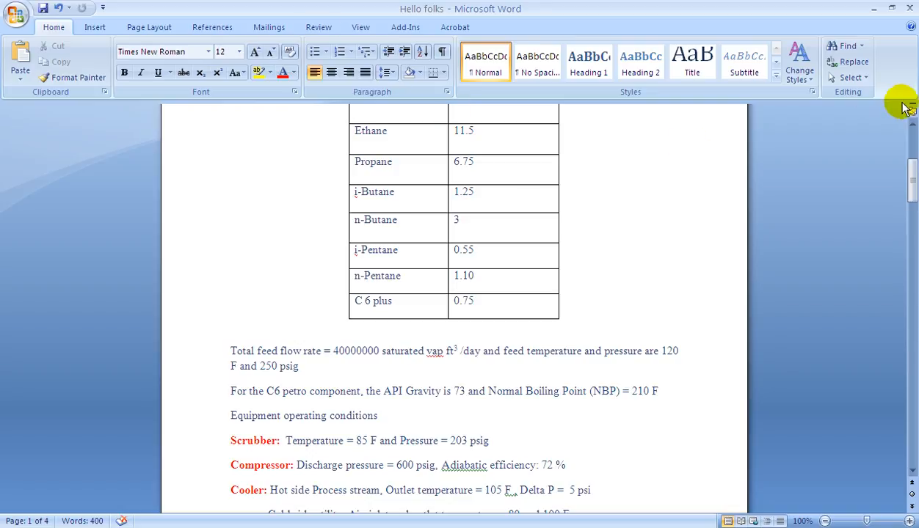
{"action": "left_click", "coordinate": [912, 126]}
{"action": "scroll", "coordinate": [912, 126], "scroll_direction": "up", "scroll_amount": 3}
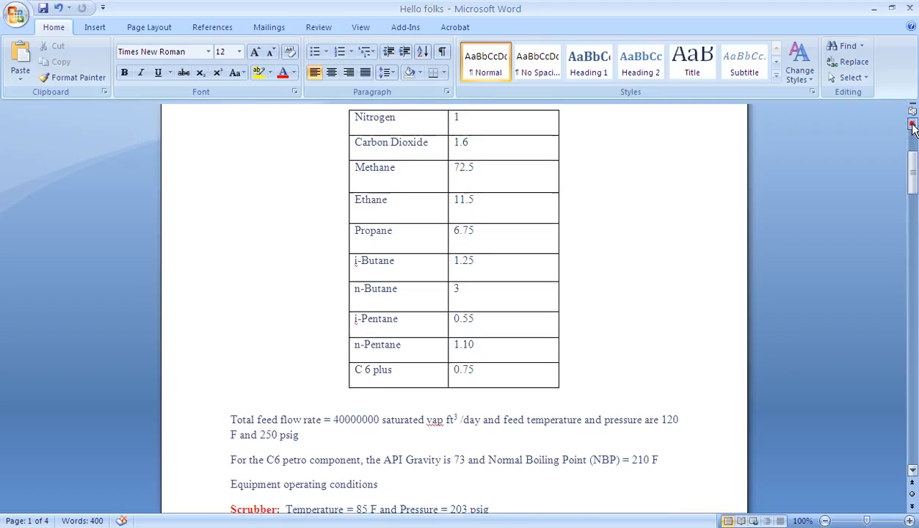
{"action": "key", "text": "alt+Tab"}
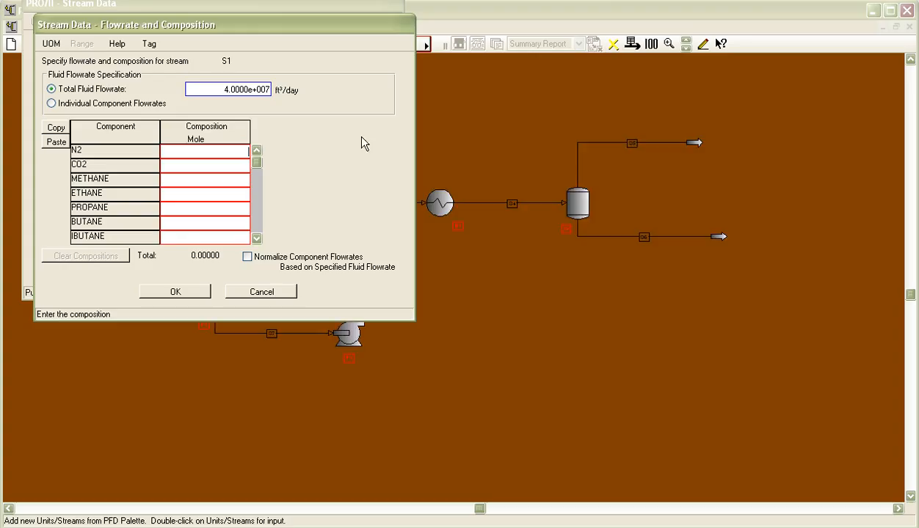
{"action": "type", "text": "1"}
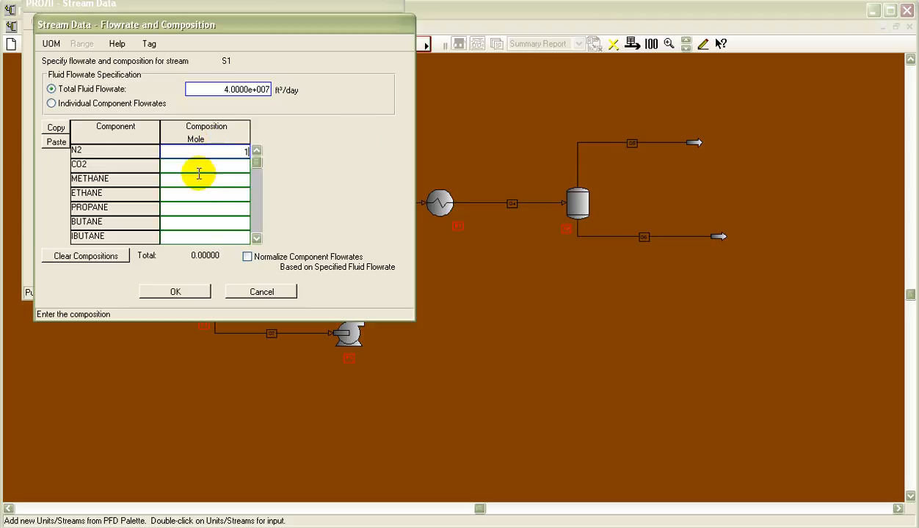
{"action": "key", "text": "Return"}
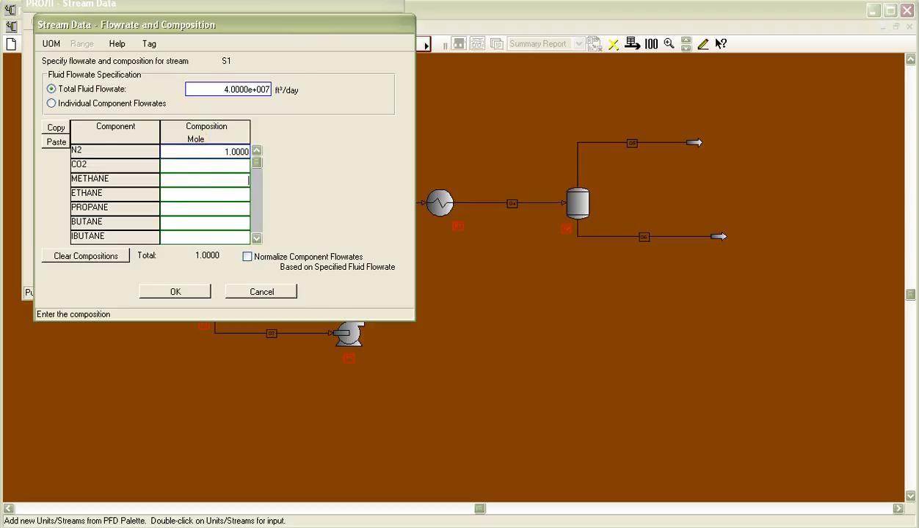
Check the carbon dioxide value in the Word document and enter 1.6 as the CO2 mole composition in PRO/II
{"action": "key", "text": "alt+Tab"}
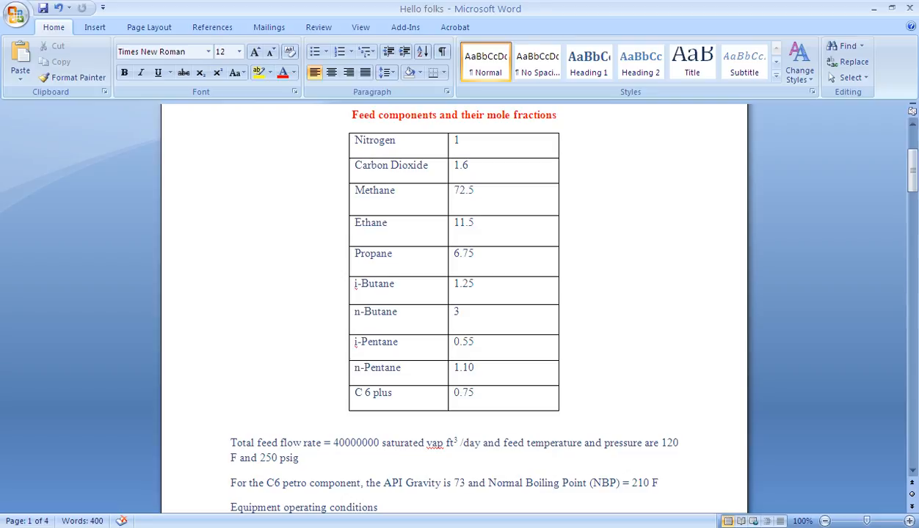
{"action": "key", "text": "alt+Tab"}
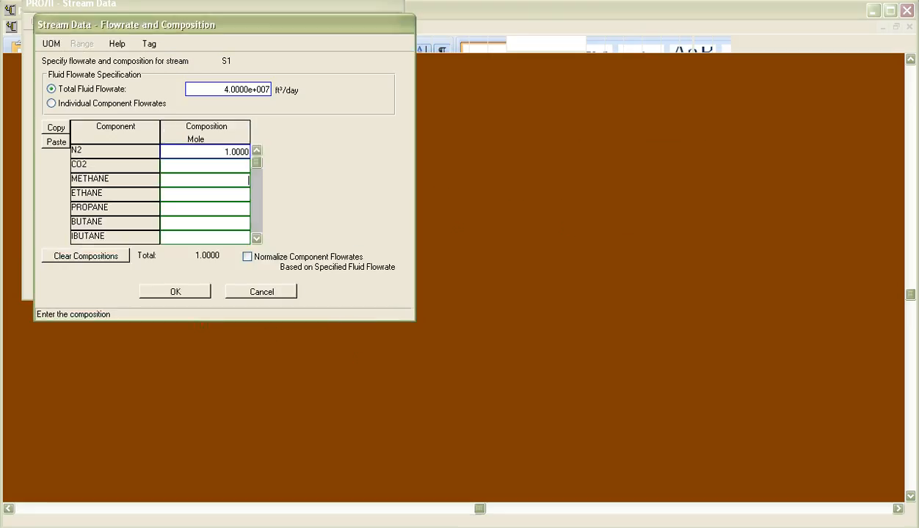
{"action": "key", "text": "Up"}
{"action": "type", "text": "1"}
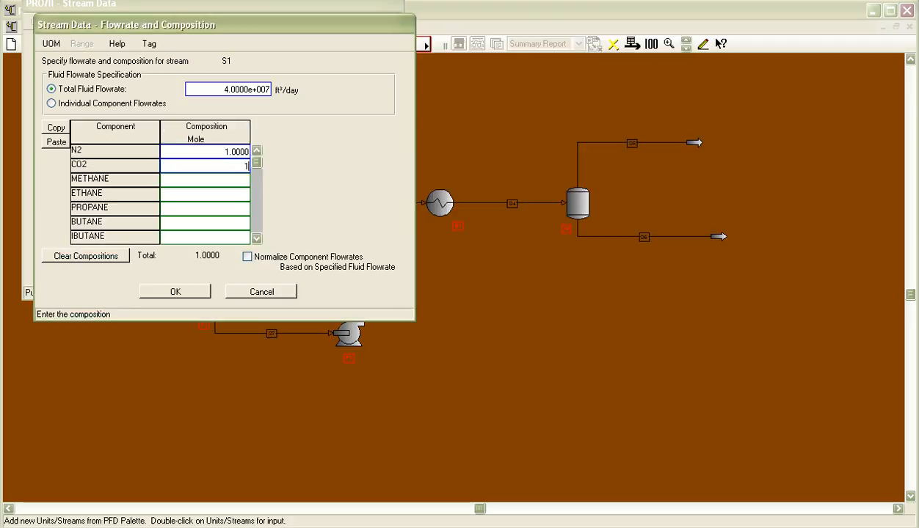
{"action": "type", "text": ".6"}
Check the methane value in the Word document and set the METHANE mole composition to 72.5 in PRO/II
{"action": "left_click", "coordinate": [236, 180]}
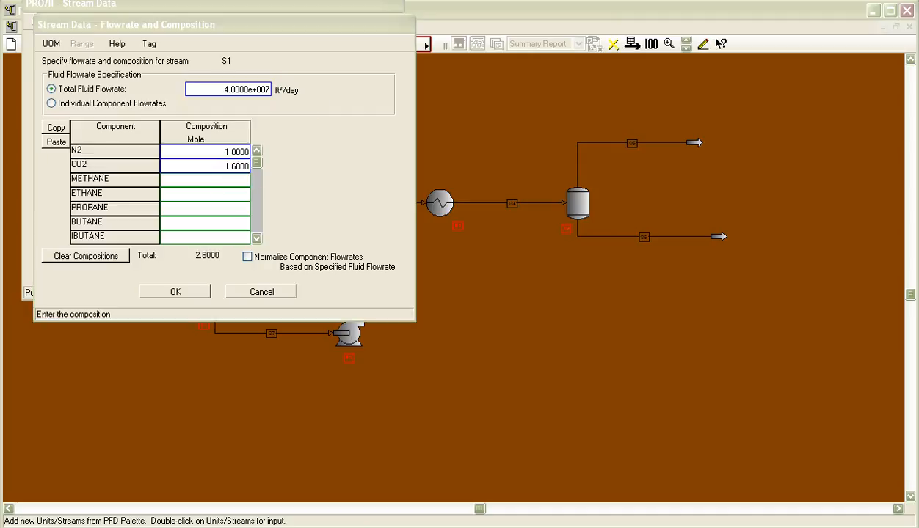
{"action": "key", "text": "alt+Tab"}
{"action": "key", "text": "alt+Tab"}
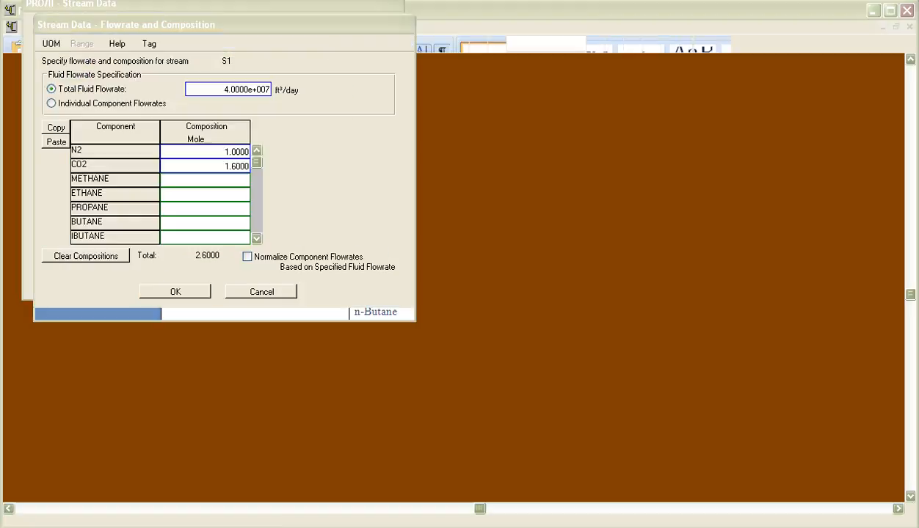
{"action": "type", "text": "72.5"}
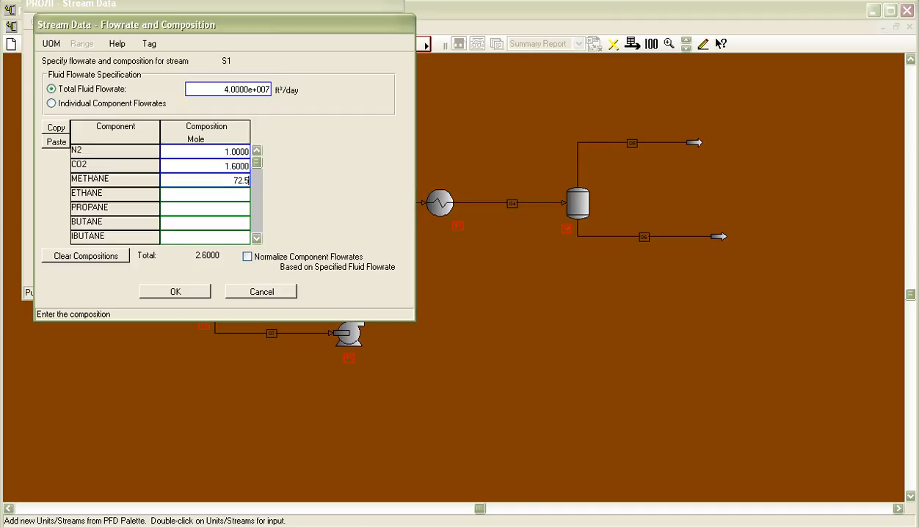
{"action": "key", "text": "Return"}
Check the ethane value in the Word document and set the ETHANE mole composition to 11.5 in PRO/II
{"action": "key", "text": "alt+Tab"}
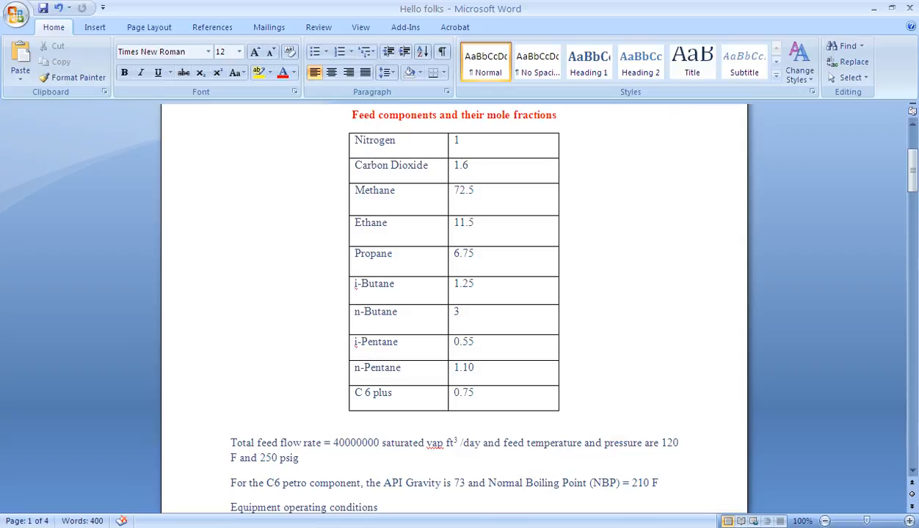
{"action": "key", "text": "alt+Tab"}
{"action": "left_click", "coordinate": [230, 191]}
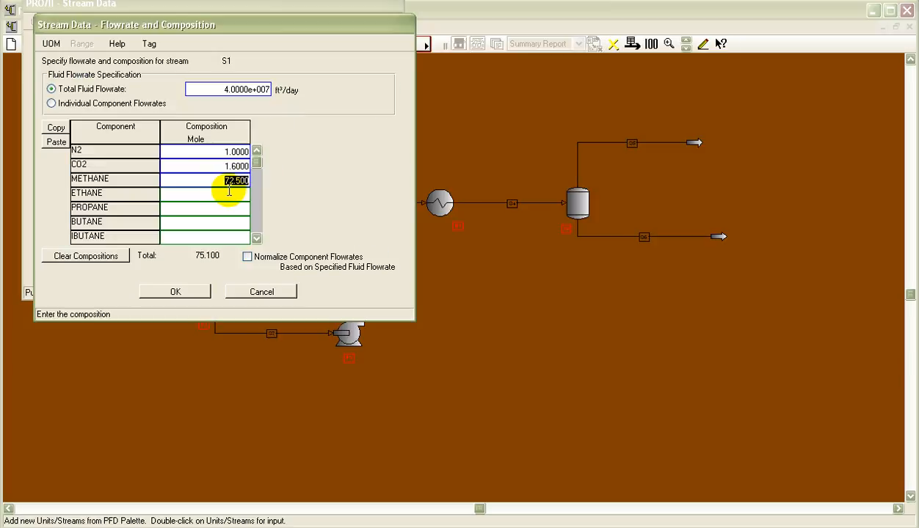
{"action": "left_click", "coordinate": [230, 192]}
{"action": "type", "text": "11"}
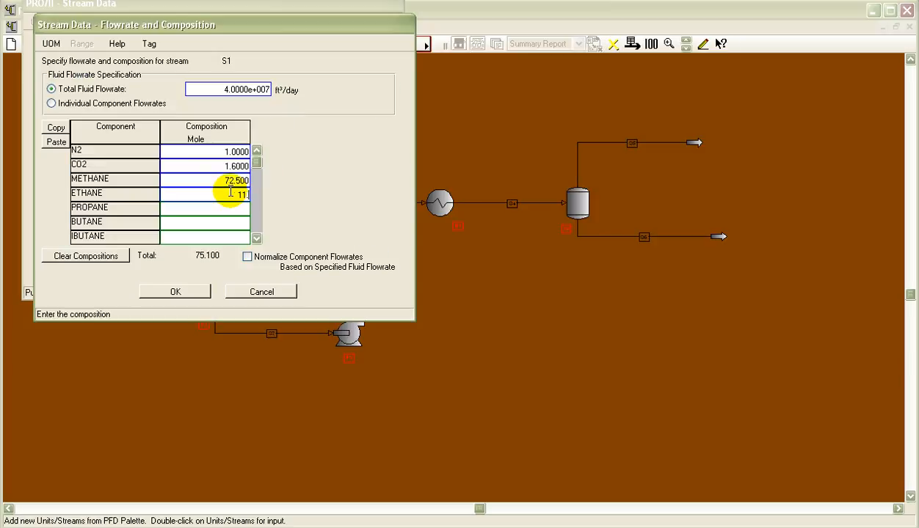
{"action": "type", "text": ".5"}
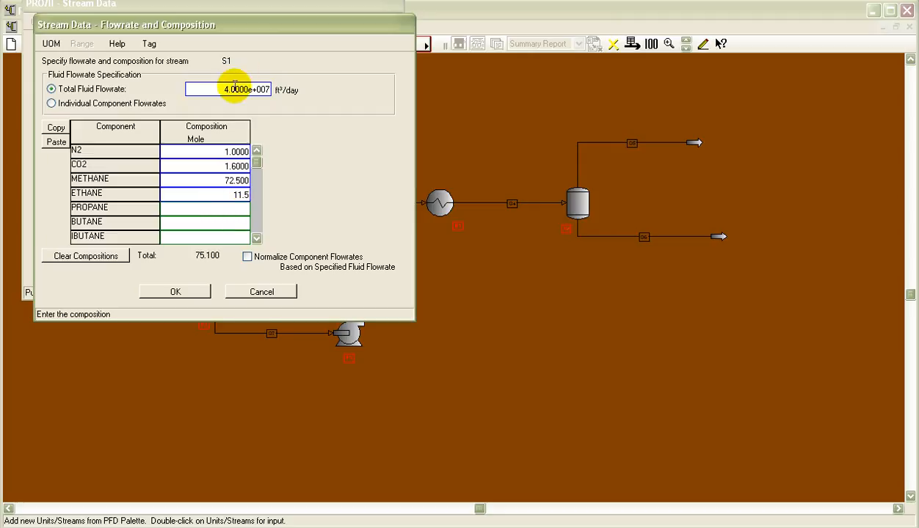
Check the propane value in the Word document and set the PROPANE mole composition to 6.75 in PRO/II
{"action": "left_click", "coordinate": [215, 207]}
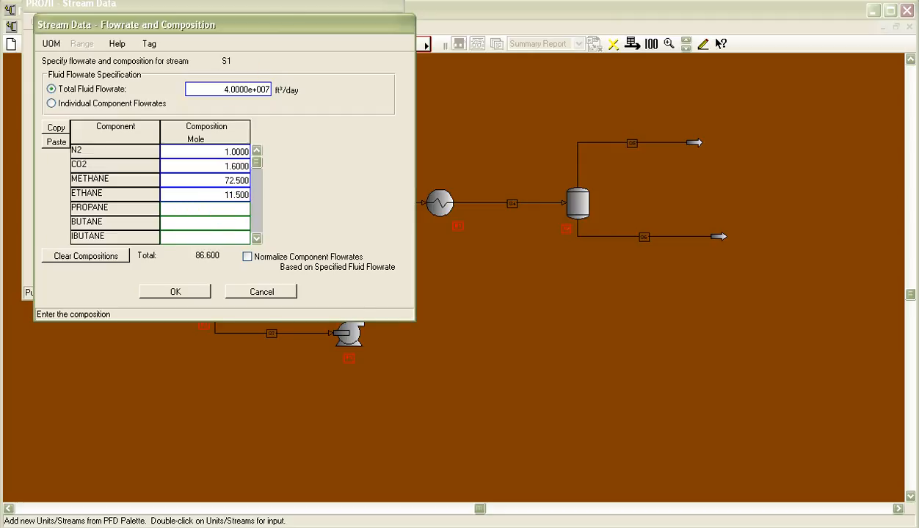
{"action": "key", "text": "alt+Tab"}
{"action": "key", "text": "alt+Tab"}
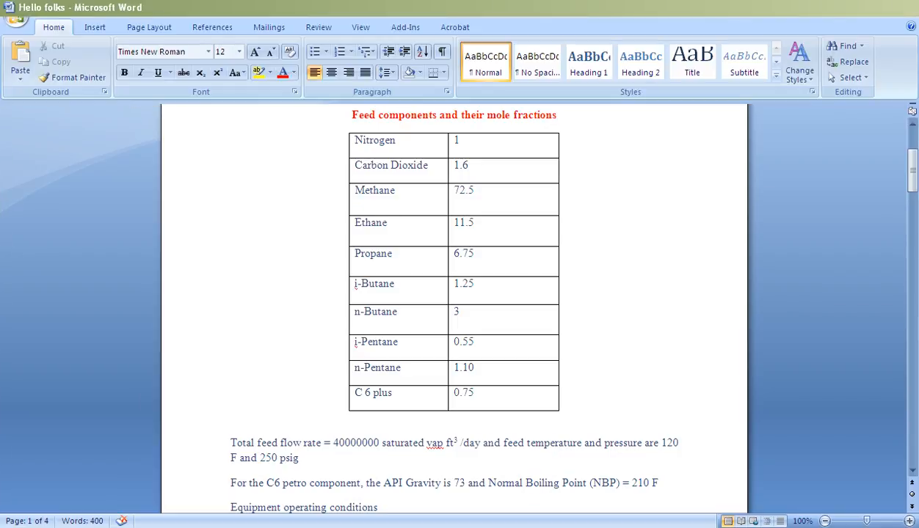
{"action": "type", "text": "6.75"}
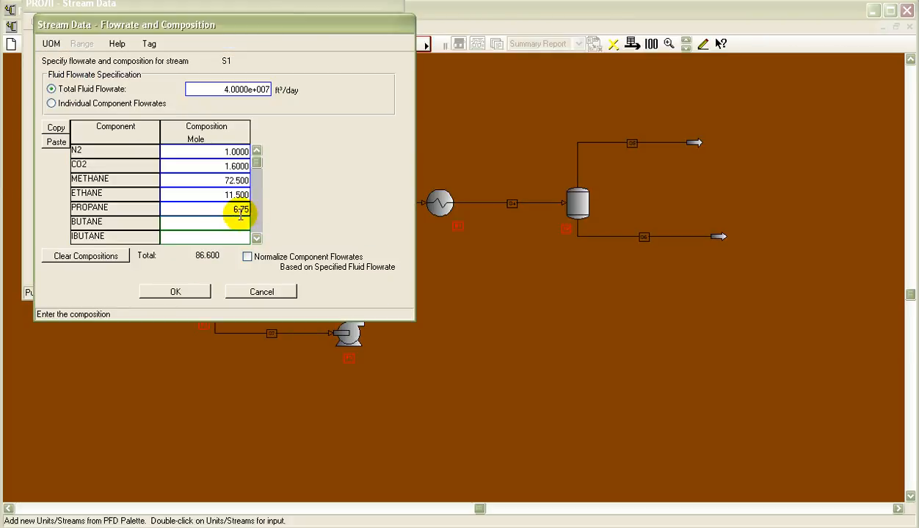
Check the butane rows in the Word document and enter 1.25 as the BUTANE mole composition in PRO/II
{"action": "left_click", "coordinate": [235, 224]}
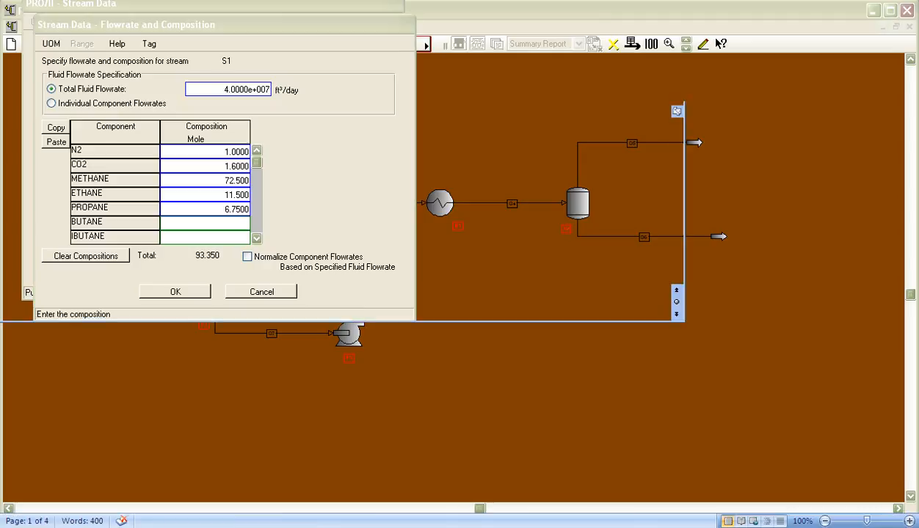
{"action": "key", "text": "alt+Tab"}
{"action": "key", "text": "alt+Tab"}
{"action": "type", "text": "1"}
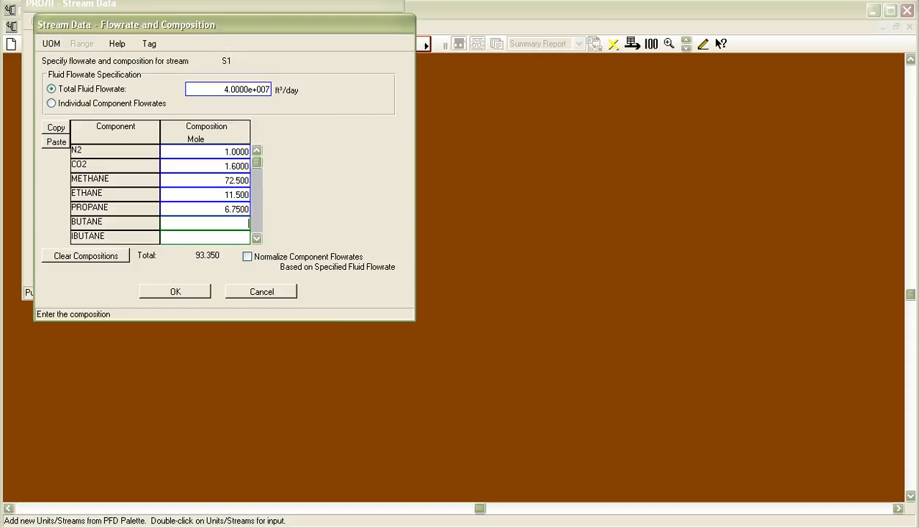
{"action": "type", "text": ".2"}
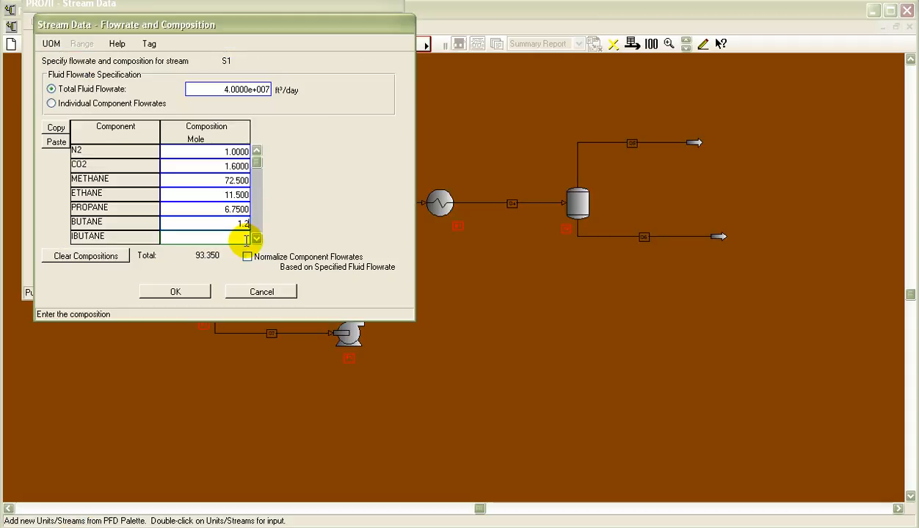
{"action": "type", "text": "5"}
Recheck the n-Butane value in the Word document and correct the BUTANE mole composition to 3 in PRO/II
{"action": "key", "text": "alt+Tab"}
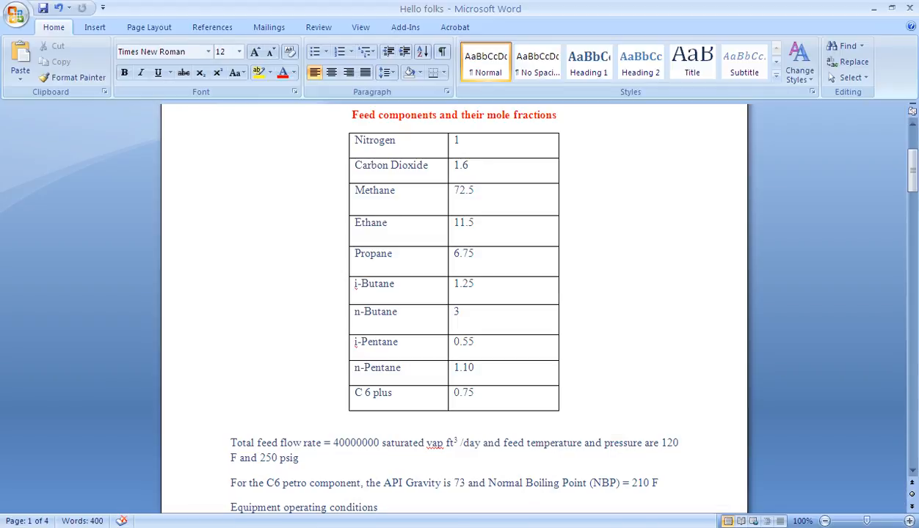
{"action": "key", "text": "alt+Tab"}
{"action": "left_click", "coordinate": [256, 238]}
{"action": "left_click", "coordinate": [256, 239]}
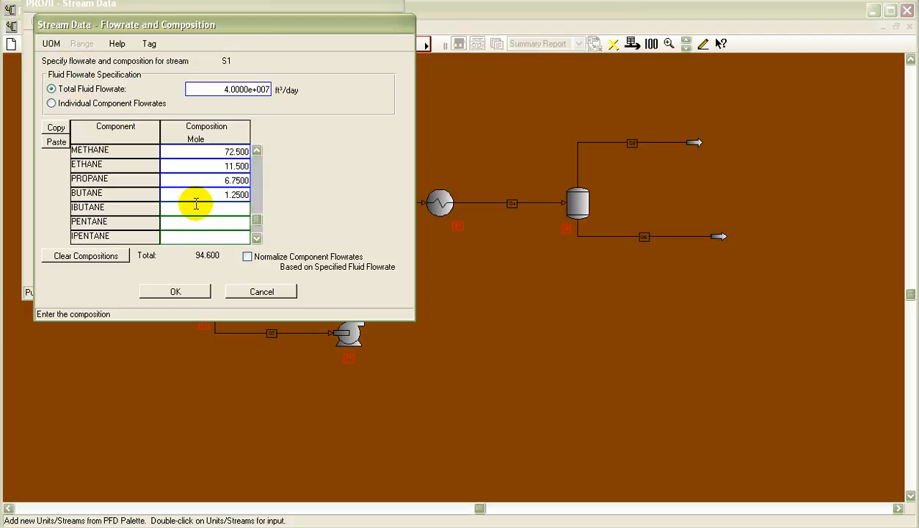
{"action": "left_click", "coordinate": [235, 195]}
{"action": "key", "text": "alt+Tab"}
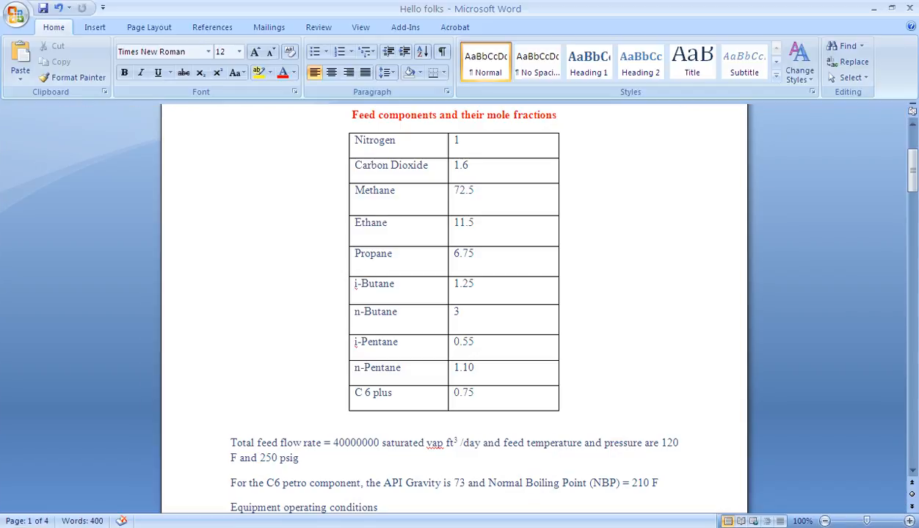
{"action": "key", "text": "alt+Tab"}
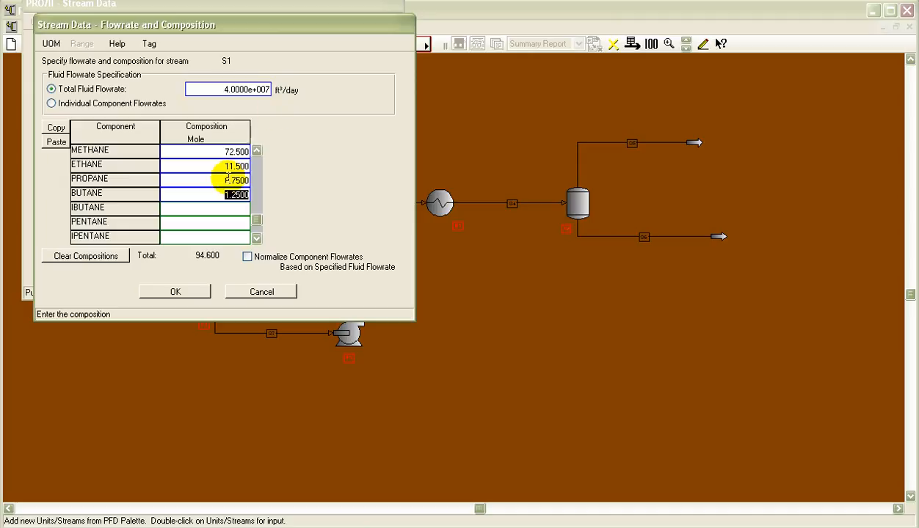
{"action": "type", "text": "3"}
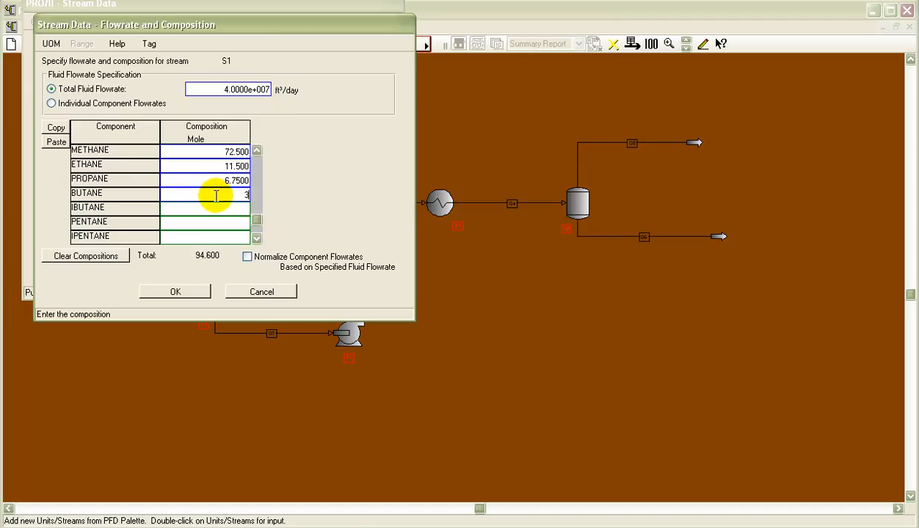
Set the IBUTANE mole composition to 1.25, check the n-Pentane value in the Word document and enter 1.1 for PENTANE in PRO/II
{"action": "left_click", "coordinate": [231, 208]}
{"action": "type", "text": "1"}
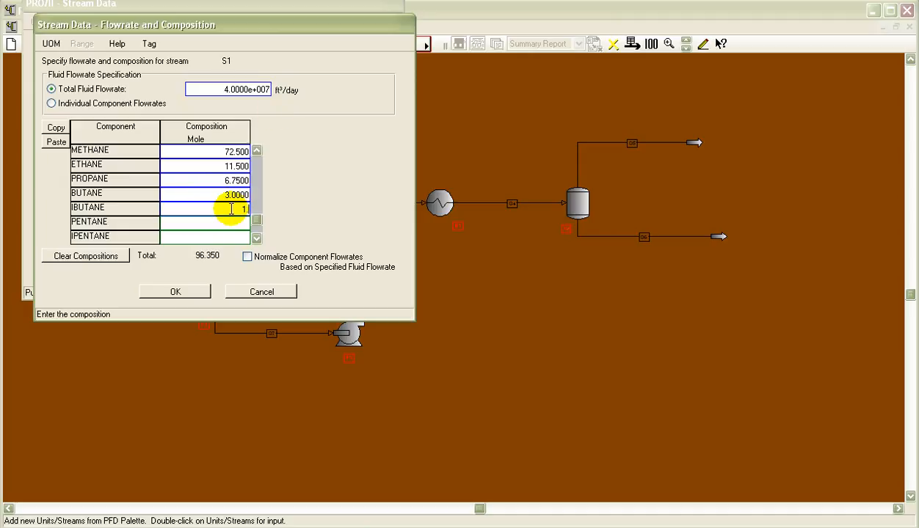
{"action": "type", "text": ".25"}
{"action": "left_click", "coordinate": [233, 222]}
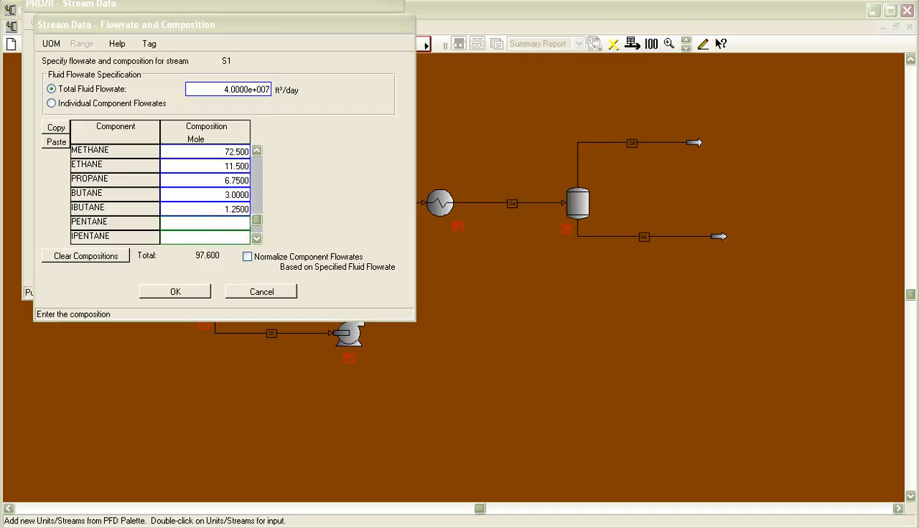
{"action": "key", "text": "alt+Tab"}
{"action": "key", "text": "alt+Tab"}
{"action": "type", "text": "1"}
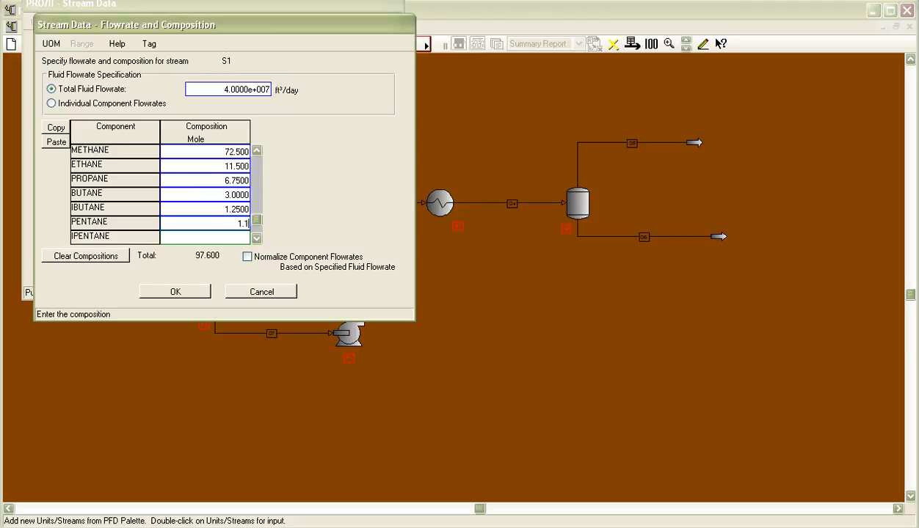
Check the i-Pentane value in the Word document and set the IPENTANE mole composition to 0.55 in PRO/II
{"action": "left_click", "coordinate": [230, 236]}
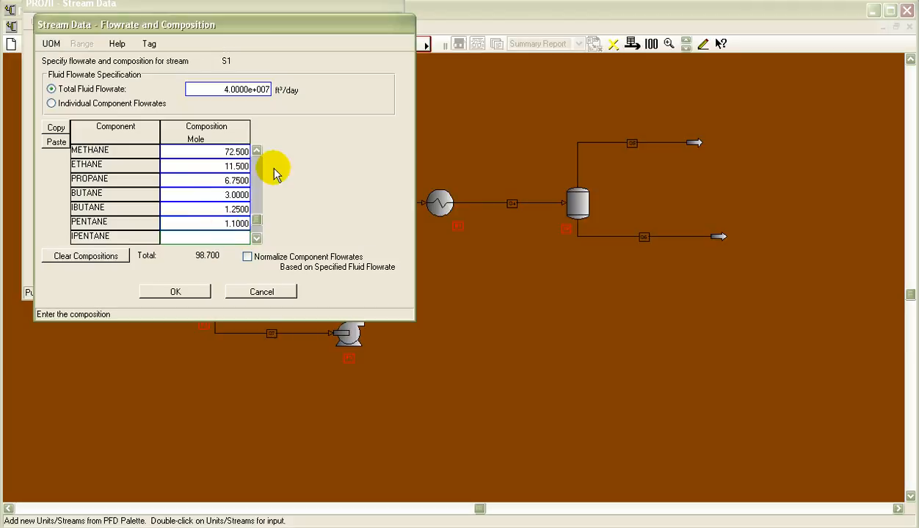
{"action": "key", "text": "alt+Tab"}
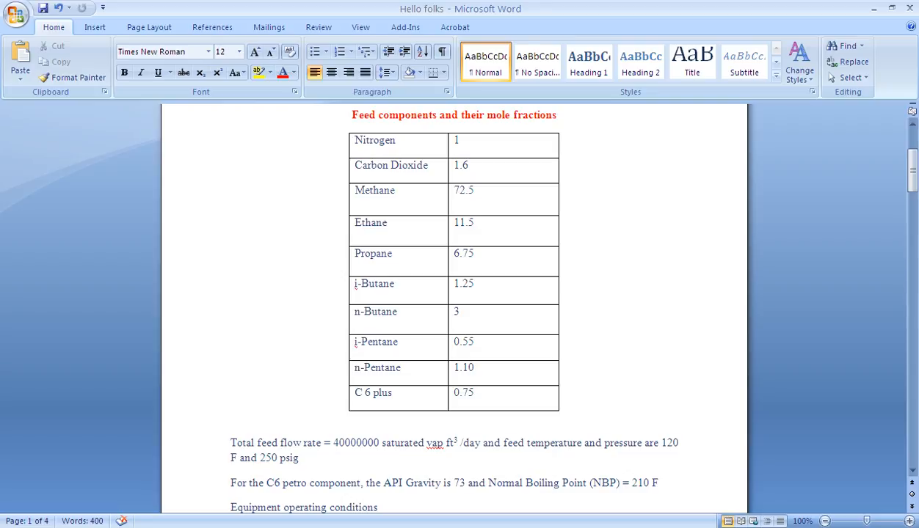
{"action": "key", "text": "alt+Tab"}
{"action": "type", "text": "0."}
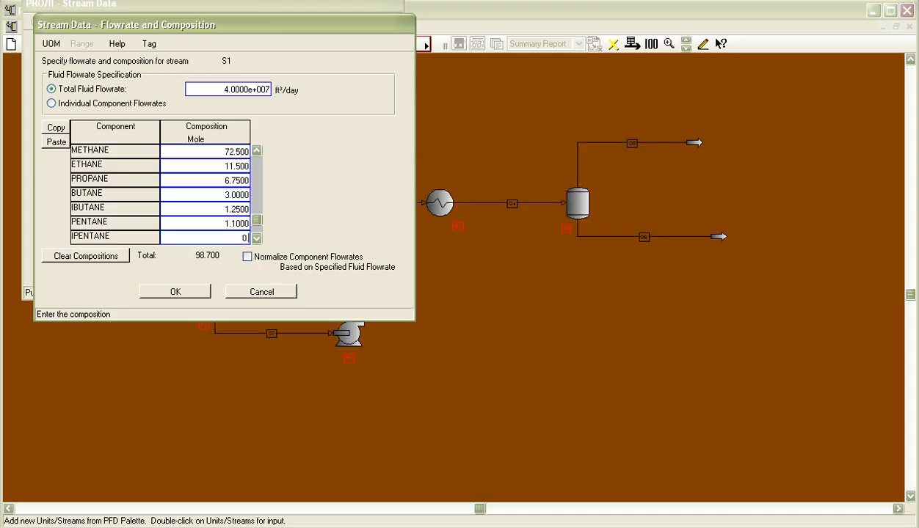
{"action": "type", "text": "55"}
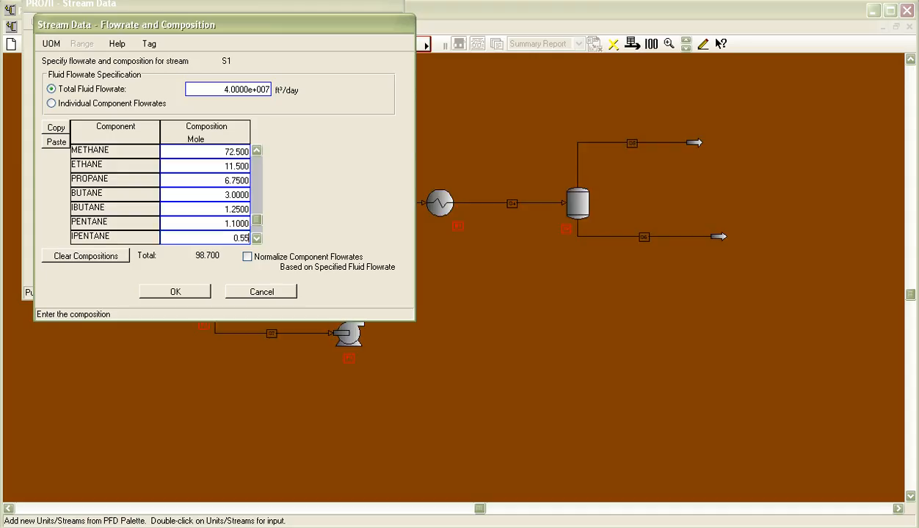
Check the C6 plus value in the Word document and set the NBP 210 mole composition to 0.75 in PRO/II
{"action": "left_click", "coordinate": [257, 238]}
{"action": "left_click", "coordinate": [229, 238]}
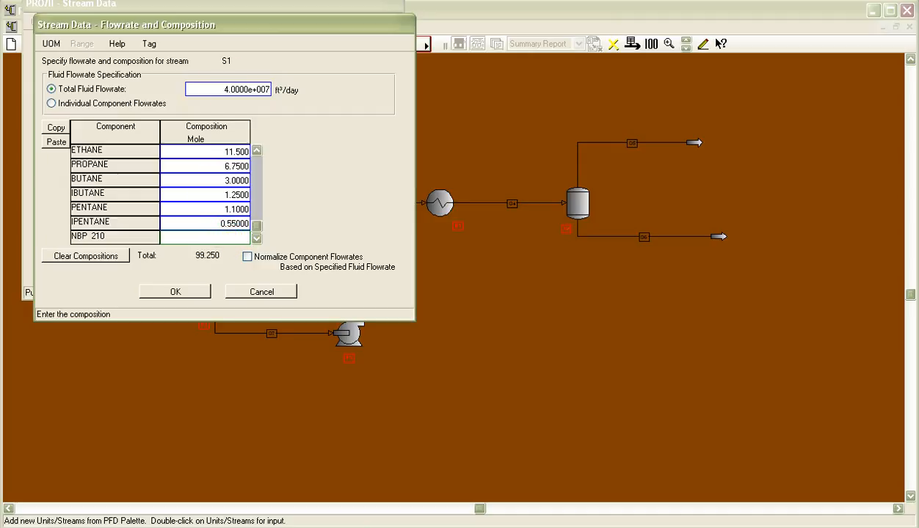
{"action": "key", "text": "alt+Tab"}
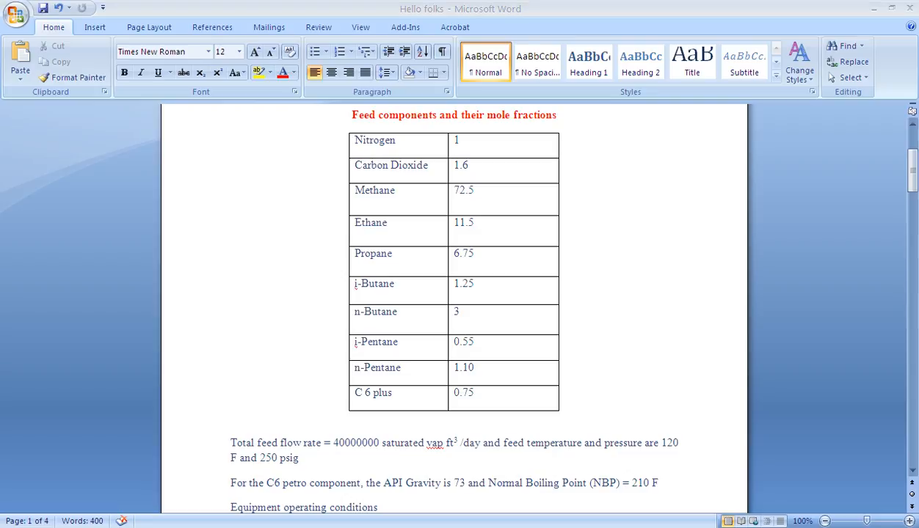
{"action": "key", "text": "alt+Tab"}
{"action": "type", "text": "."}
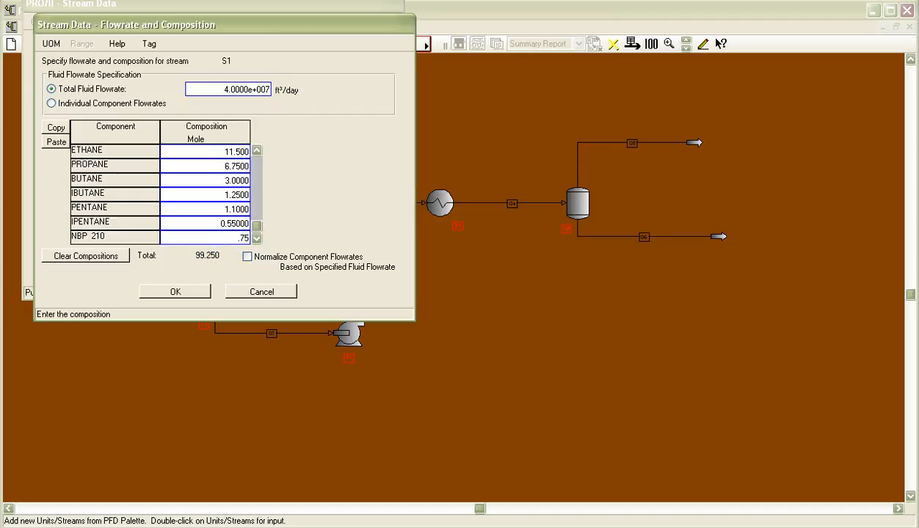
Compare the entered compositions with the Word document's feed table and accept stream S1's flowrate and composition data in PRO/II
{"action": "key", "text": "alt+Tab"}
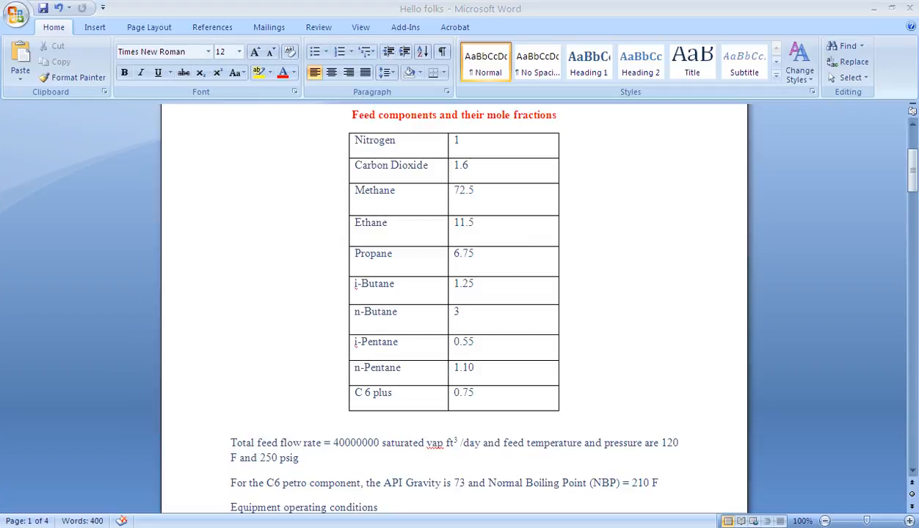
{"action": "key", "text": "alt+Tab"}
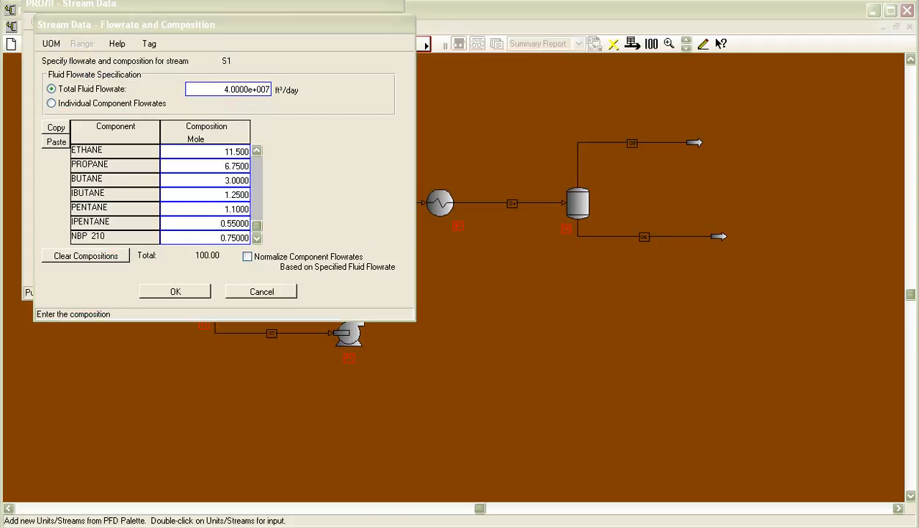
{"action": "key", "text": "alt+Tab"}
{"action": "key", "text": "alt+Tab"}
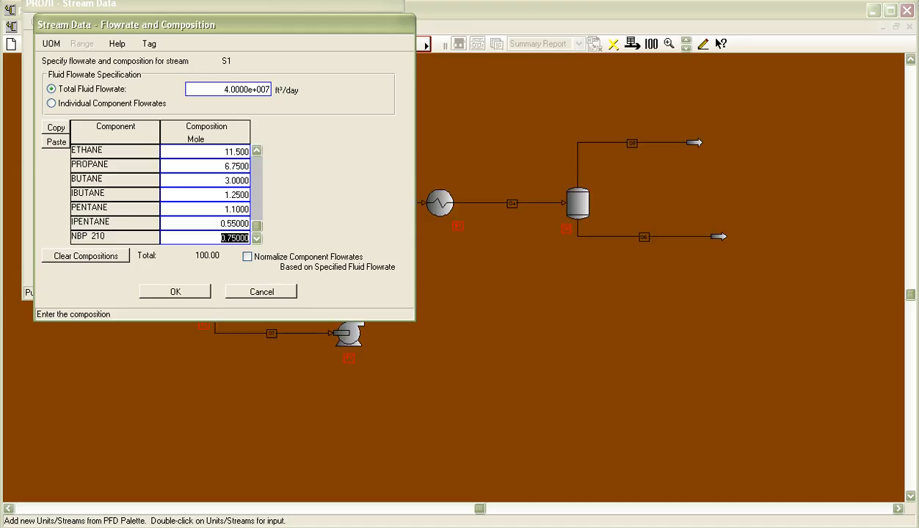
{"action": "key", "text": "alt+Tab"}
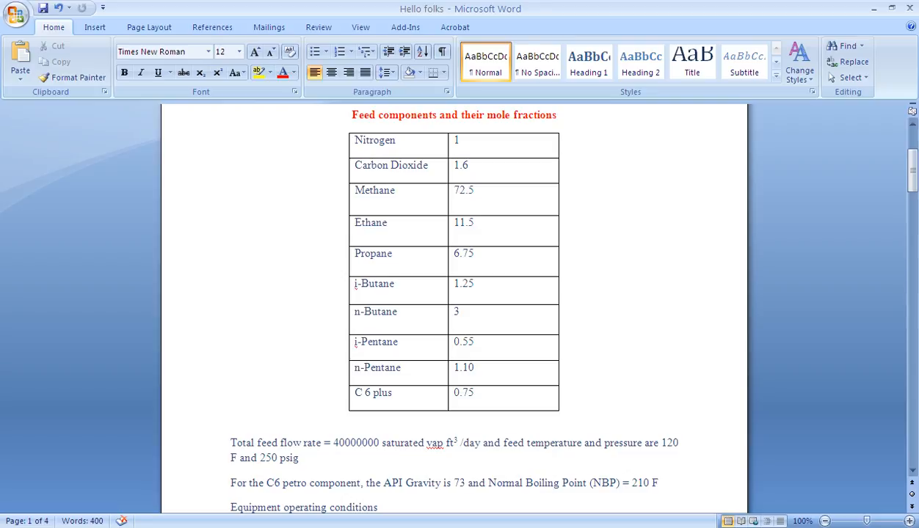
{"action": "key", "text": "alt+Tab"}
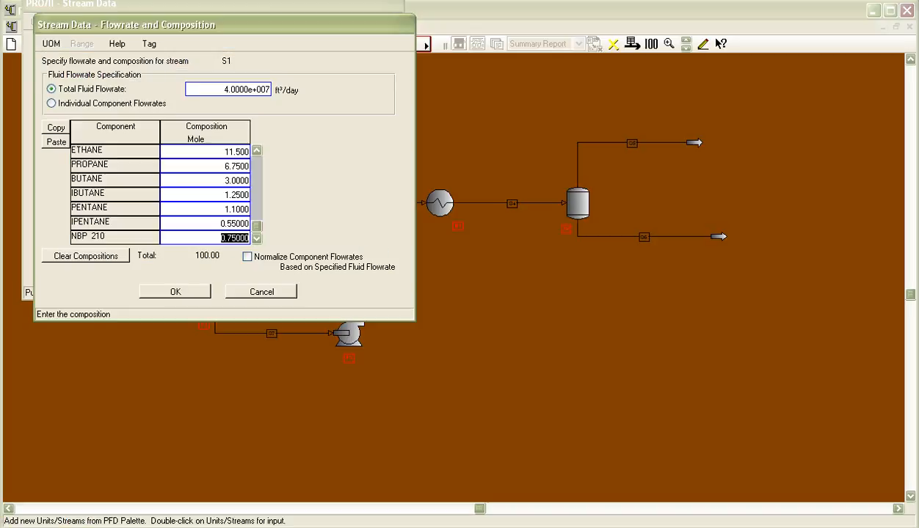
{"action": "left_click", "coordinate": [184, 260]}
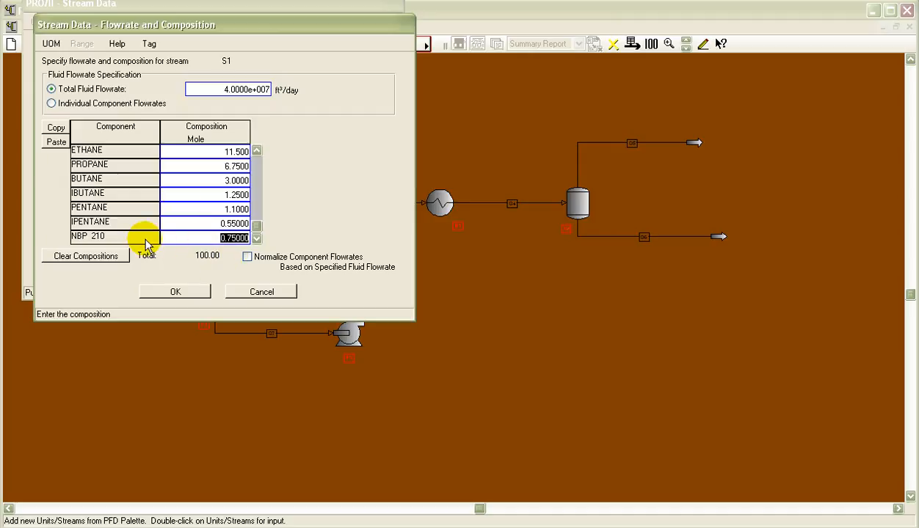
{"action": "left_click", "coordinate": [176, 292]}
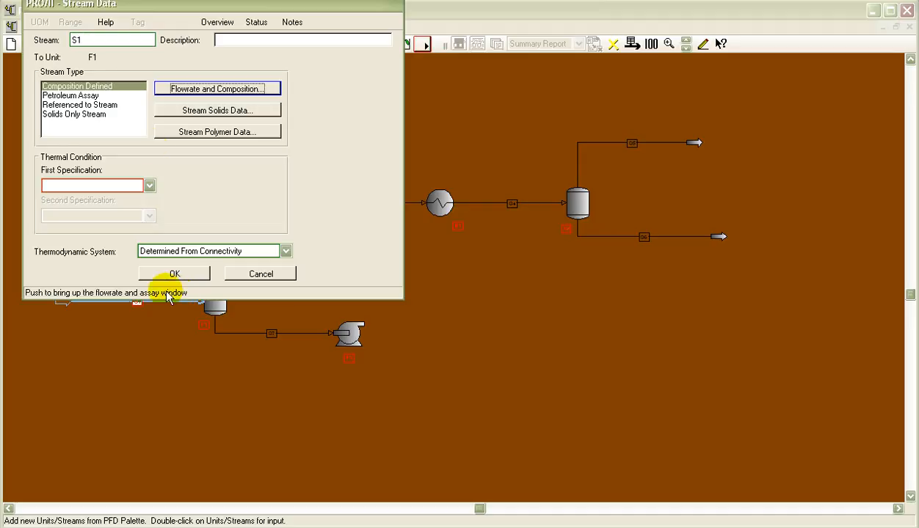
Set stream S1's first thermal specification to Temperature at 120 F, checking the feed temperature in the Word document
{"action": "left_click", "coordinate": [149, 186]}
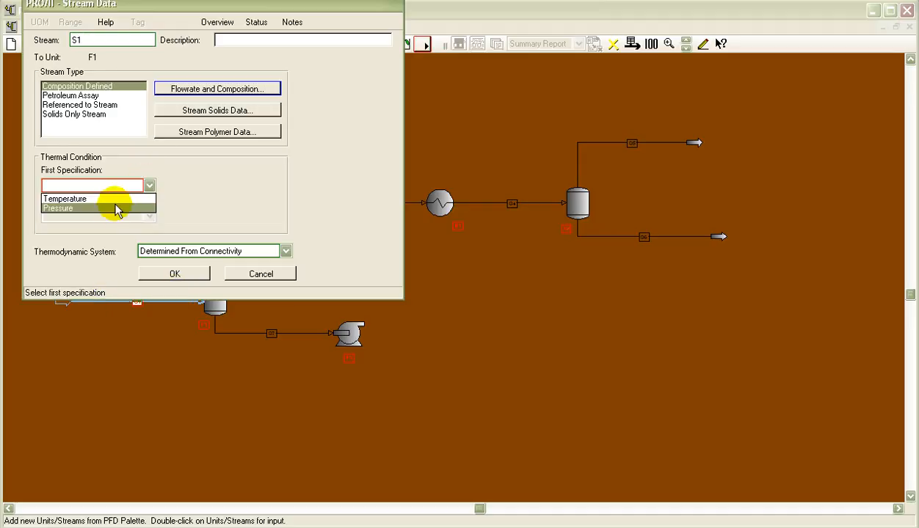
{"action": "left_click", "coordinate": [120, 197]}
{"action": "left_click", "coordinate": [180, 185]}
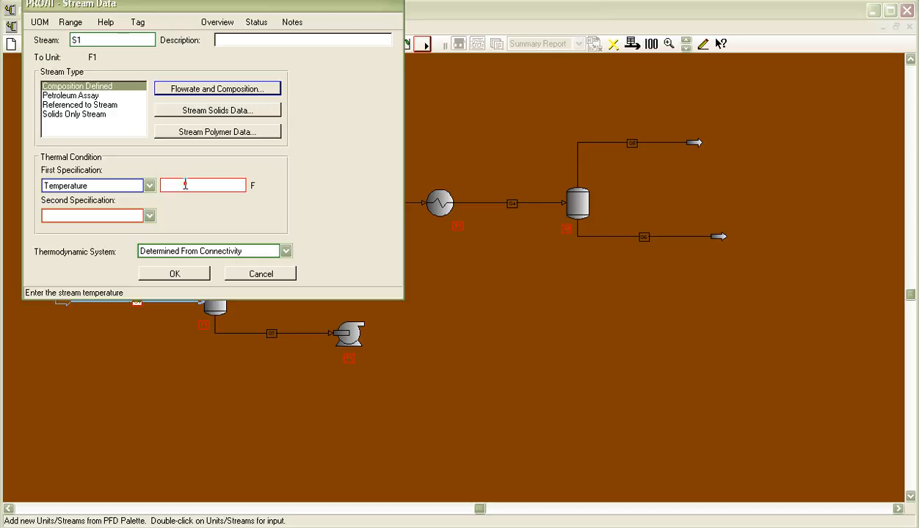
{"action": "key", "text": "alt+Tab"}
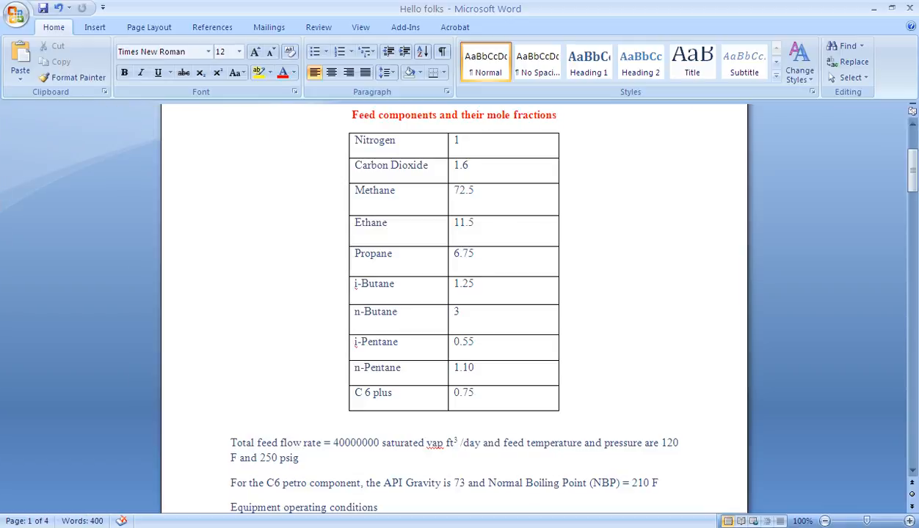
{"action": "key", "text": "alt+Tab"}
{"action": "type", "text": "1"}
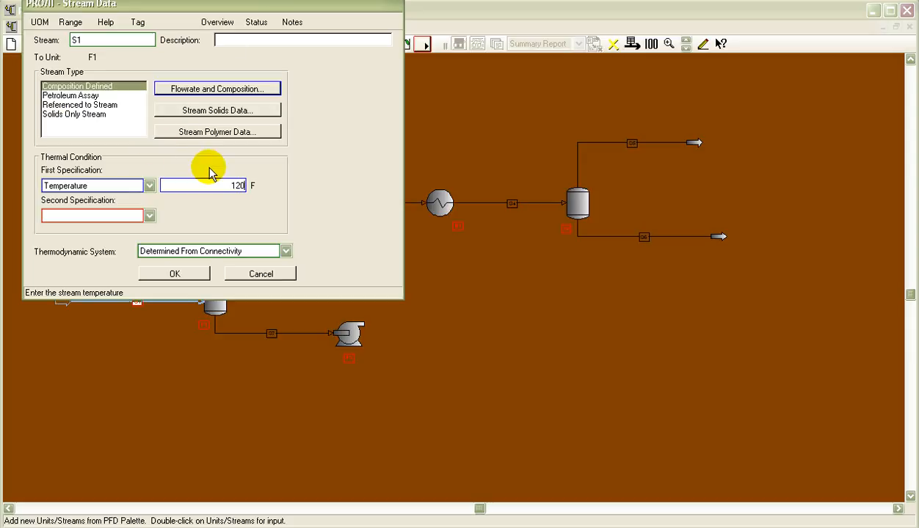
Set stream S1's second thermal specification to Pressure with a value of 250, checking the feed pressure in the Word document
{"action": "left_click", "coordinate": [149, 216]}
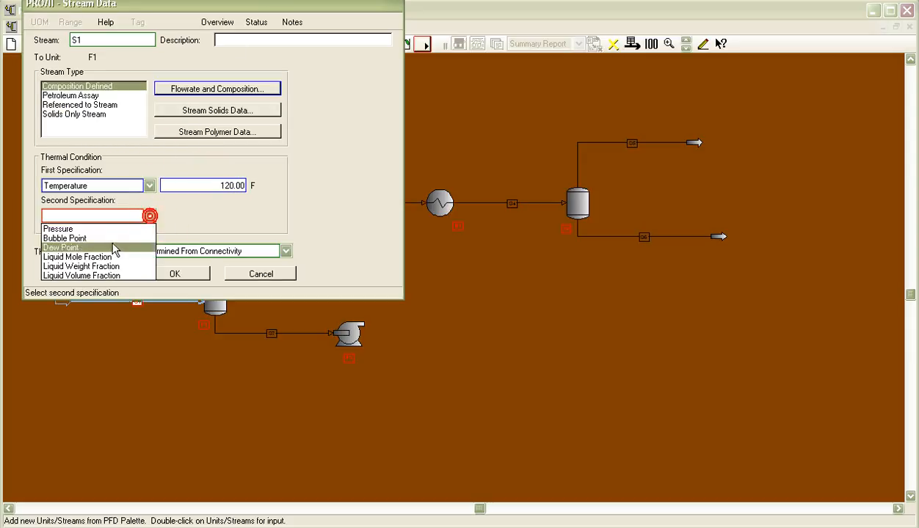
{"action": "left_click", "coordinate": [118, 229]}
{"action": "left_click", "coordinate": [190, 212]}
{"action": "key", "text": "alt+Tab"}
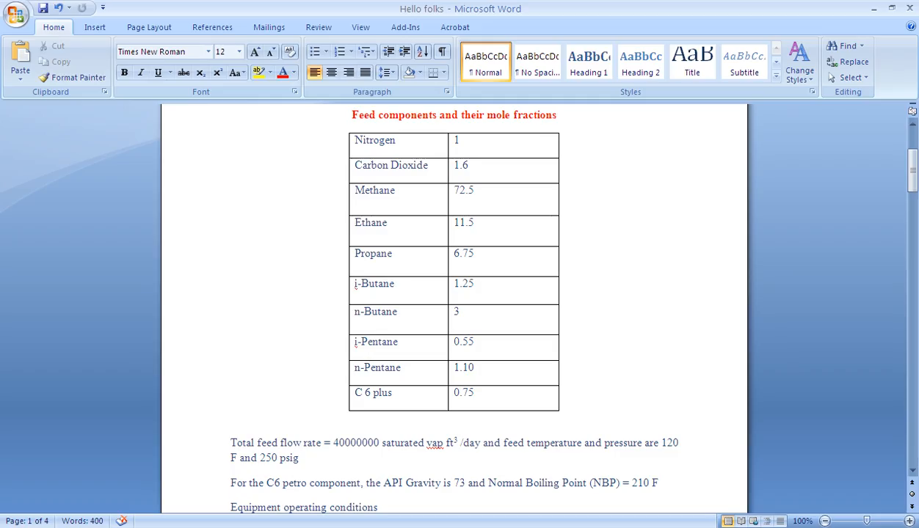
{"action": "key", "text": "alt+Tab"}
{"action": "type", "text": "2"}
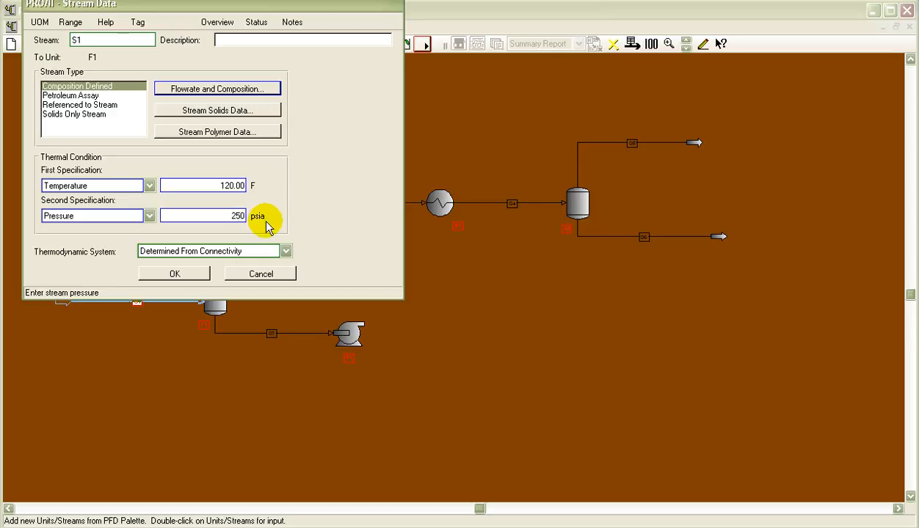
Change the unit of stream S1's pressure to psig without converting the value, and accept the stream data
{"action": "left_click", "coordinate": [42, 23]}
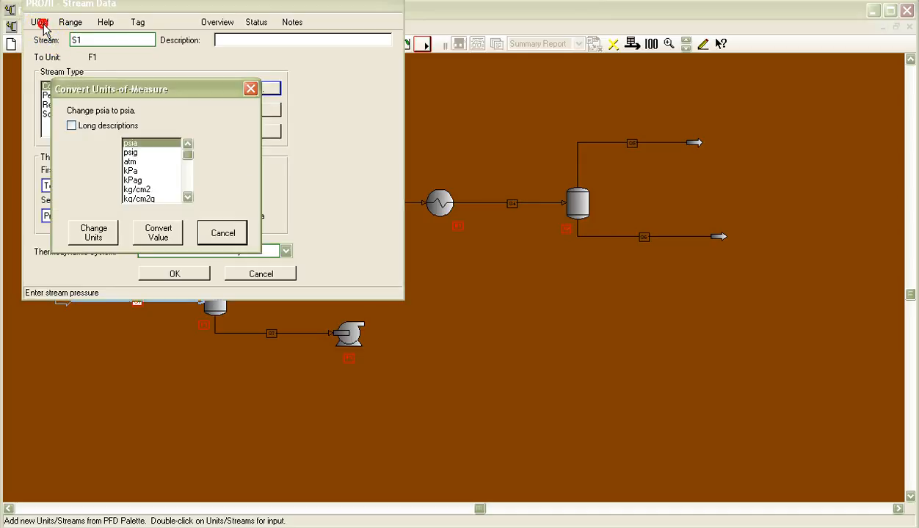
{"action": "left_click", "coordinate": [132, 151]}
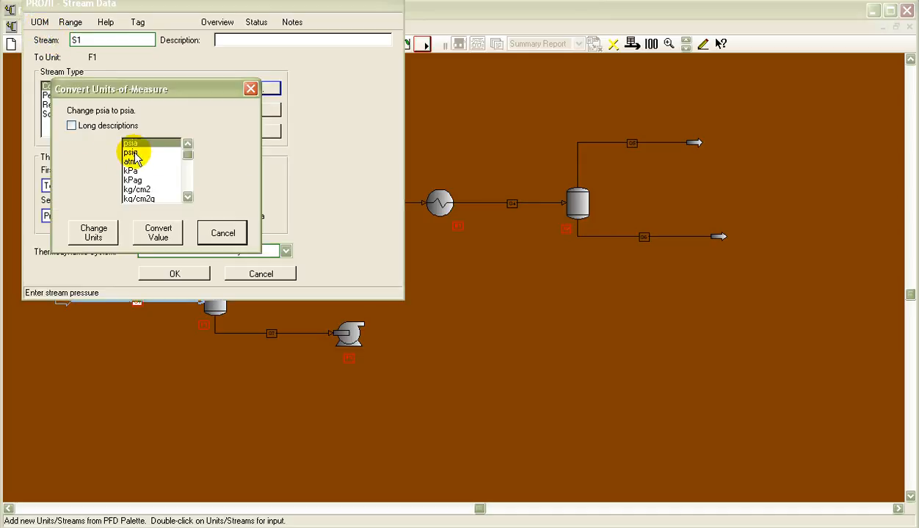
{"action": "left_click", "coordinate": [93, 232]}
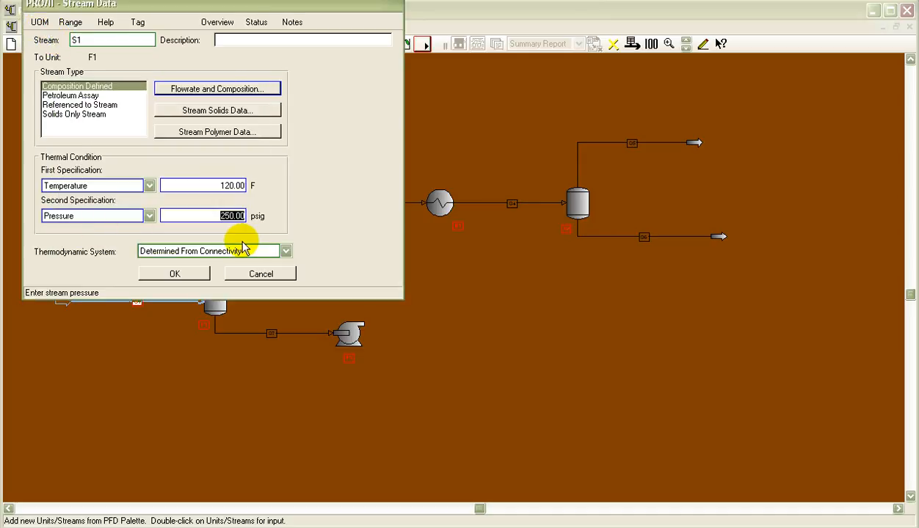
{"action": "left_click", "coordinate": [176, 275]}
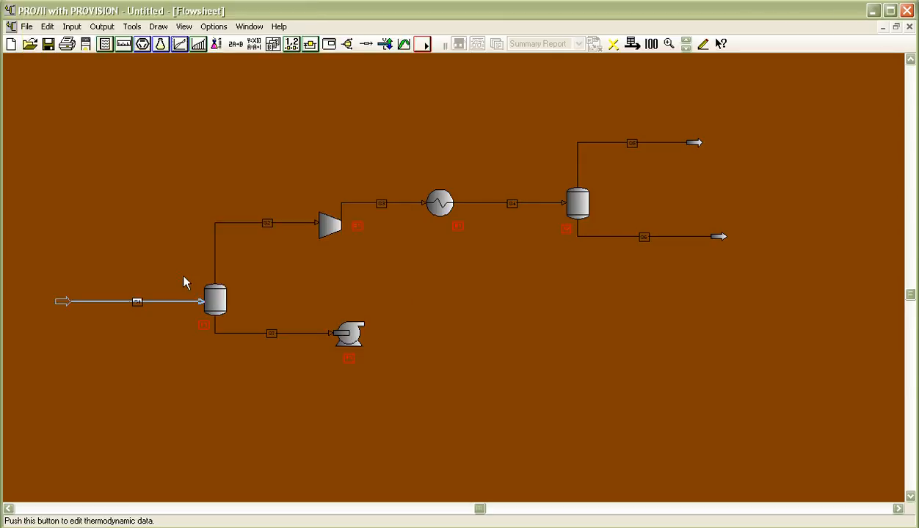
{"action": "left_click", "coordinate": [164, 353]}
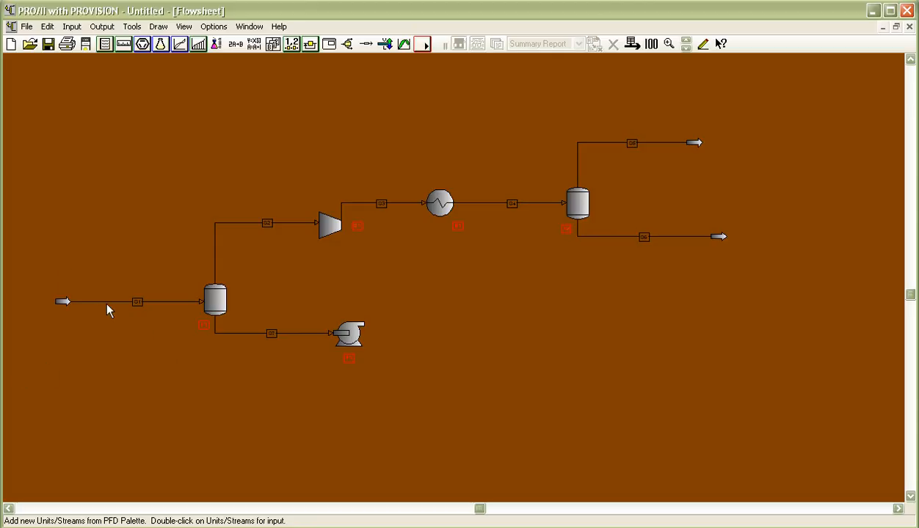
Open the data of flash drum F1 and look up the scrubber's operating conditions in the Word document
{"action": "mouse_move", "coordinate": [112, 307]}
{"action": "left_click", "coordinate": [215, 298]}
{"action": "double_click", "coordinate": [215, 300]}
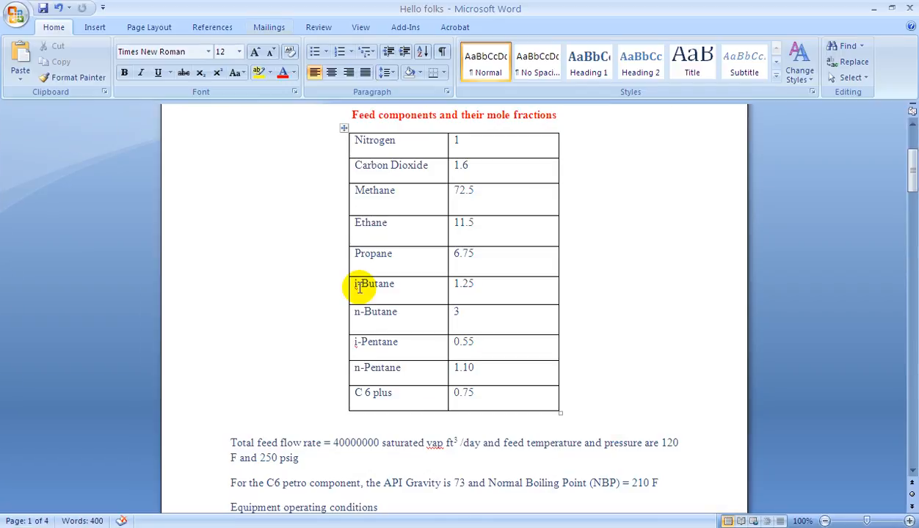
{"action": "left_click", "coordinate": [912, 473]}
{"action": "left_click", "coordinate": [912, 474]}
{"action": "left_click", "coordinate": [912, 473]}
{"action": "left_click", "coordinate": [912, 473]}
{"action": "left_click", "coordinate": [912, 474]}
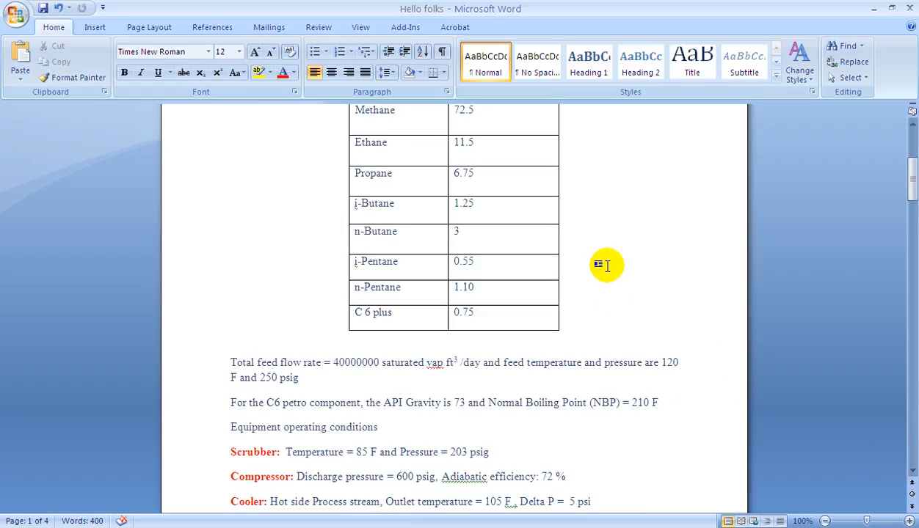
{"action": "left_click", "coordinate": [873, 8]}
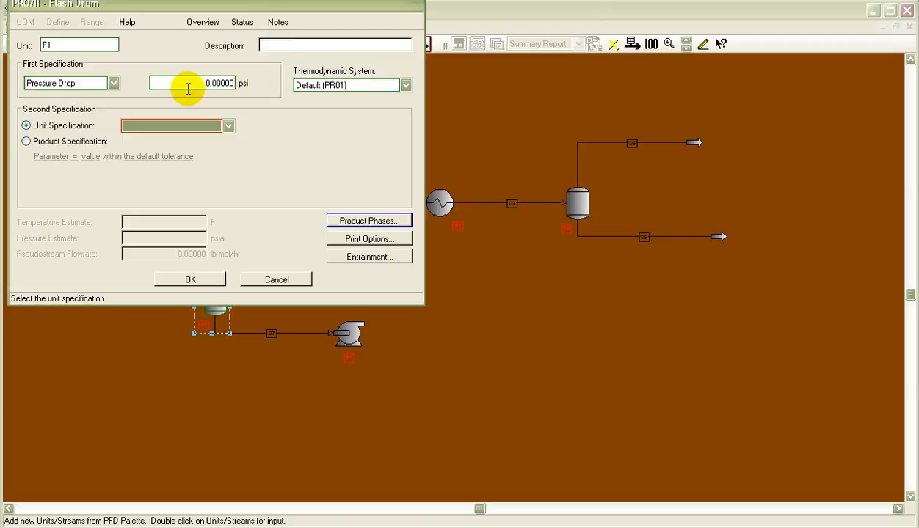
Set flash drum F1's first specification to Pressure and change its unit to psig
{"action": "left_click", "coordinate": [199, 80]}
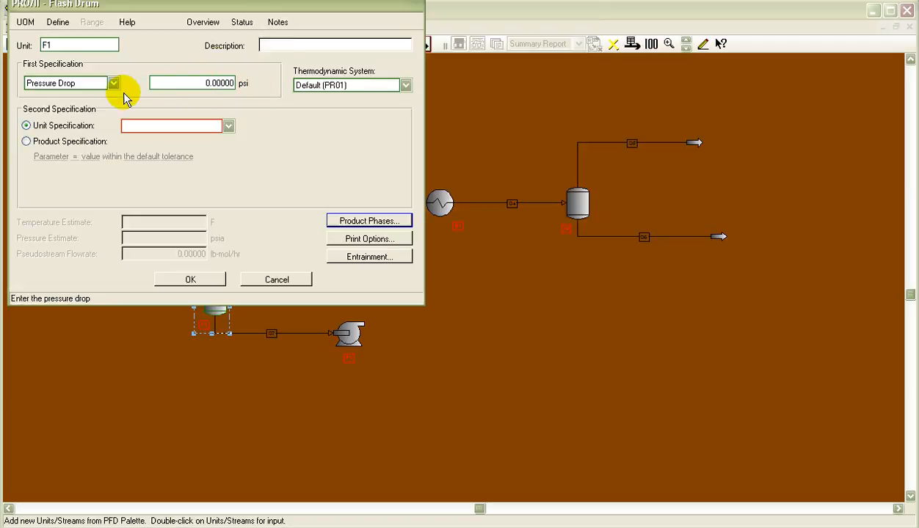
{"action": "left_click", "coordinate": [114, 82]}
{"action": "left_click", "coordinate": [95, 104]}
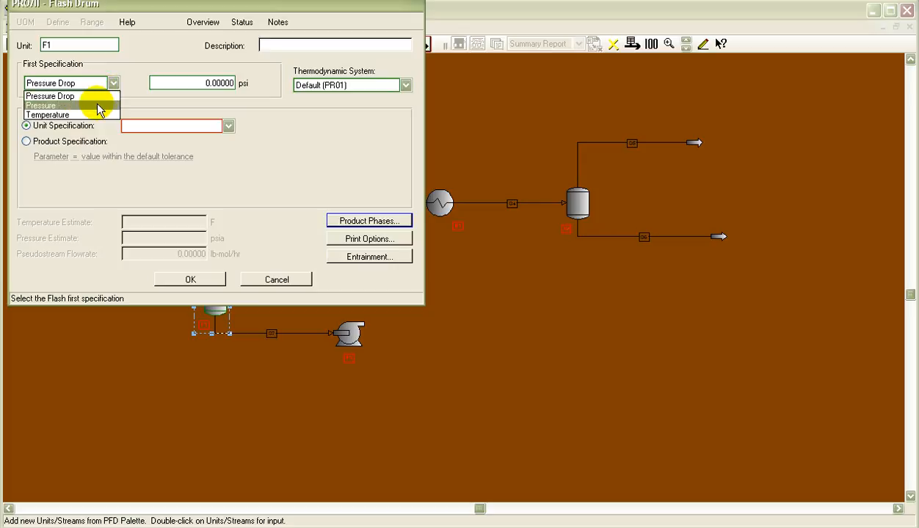
{"action": "left_click", "coordinate": [190, 81]}
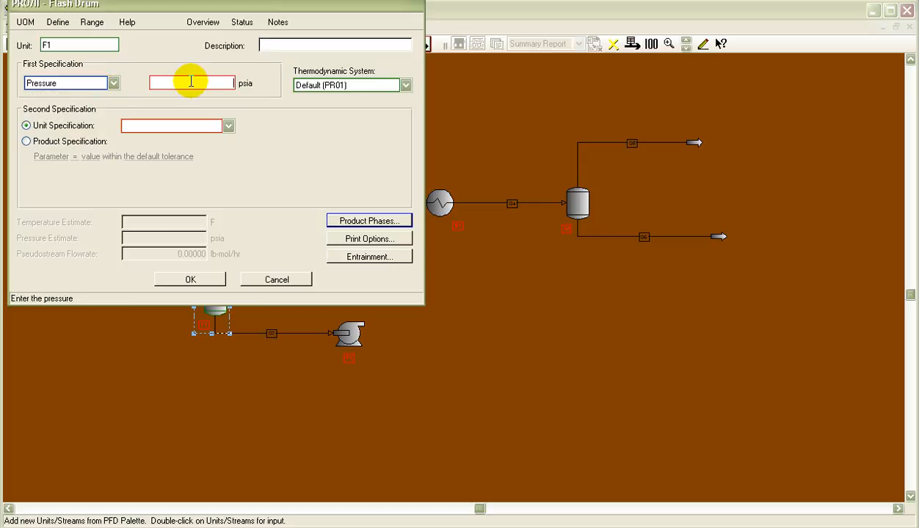
{"action": "left_click", "coordinate": [22, 22]}
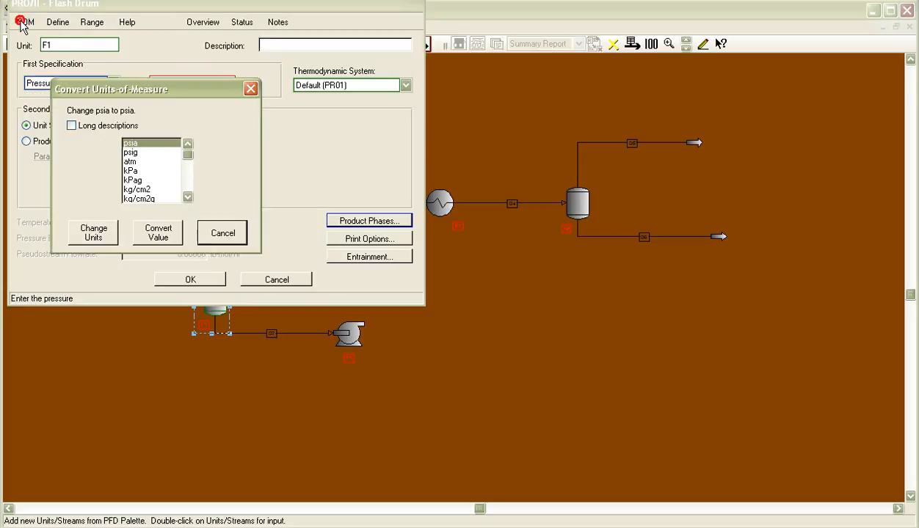
{"action": "left_click", "coordinate": [130, 152]}
{"action": "left_click", "coordinate": [96, 232]}
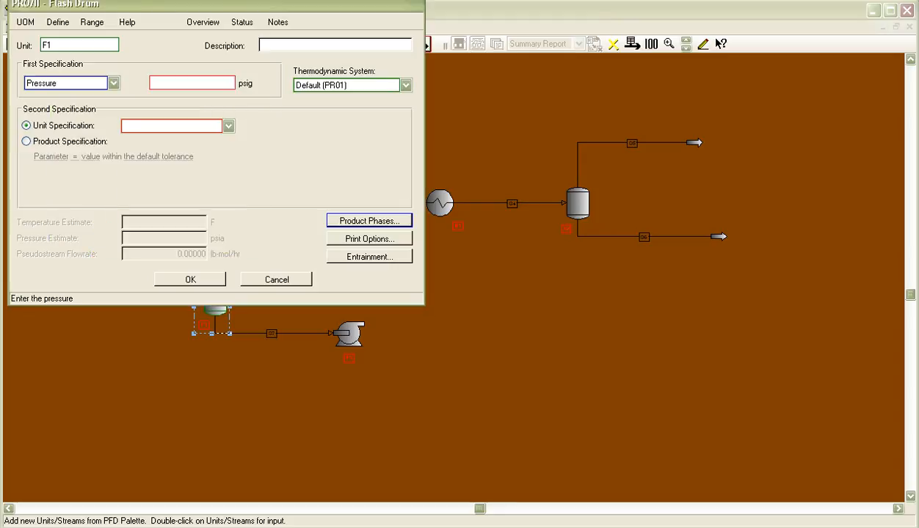
Enter 203 psig as flash drum F1's pressure, checking the scrubber's pressure in the Word document
{"action": "key", "text": "alt+Tab"}
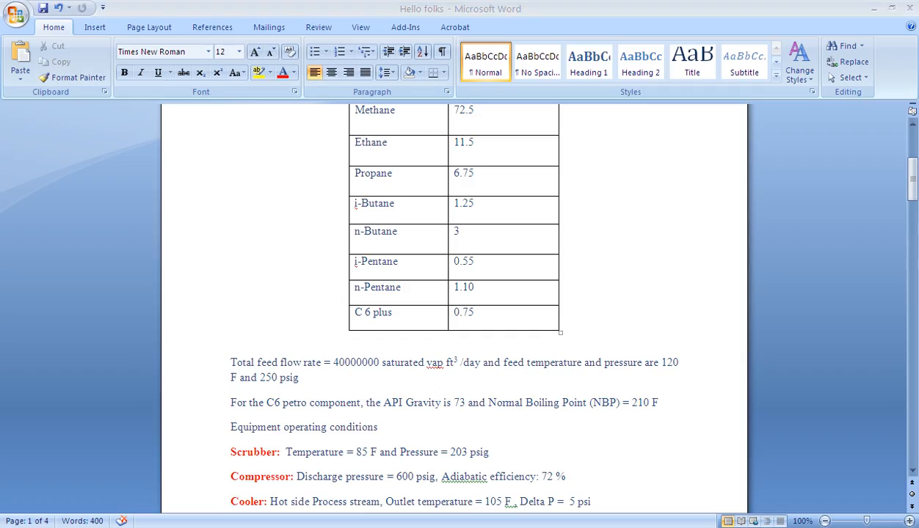
{"action": "key", "text": "alt+Tab"}
{"action": "type", "text": "0"}
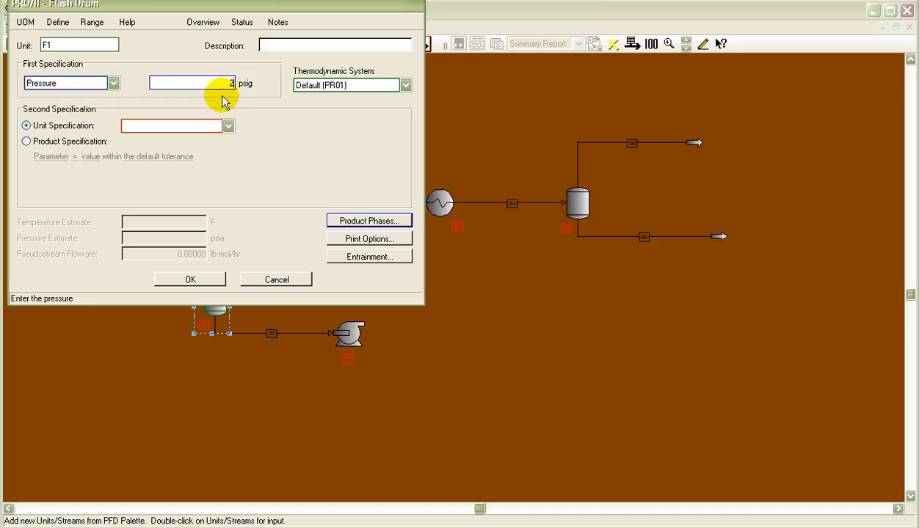
{"action": "type", "text": "3"}
{"action": "key", "text": "BackSpace"}
{"action": "key", "text": "BackSpace"}
{"action": "type", "text": "2"}
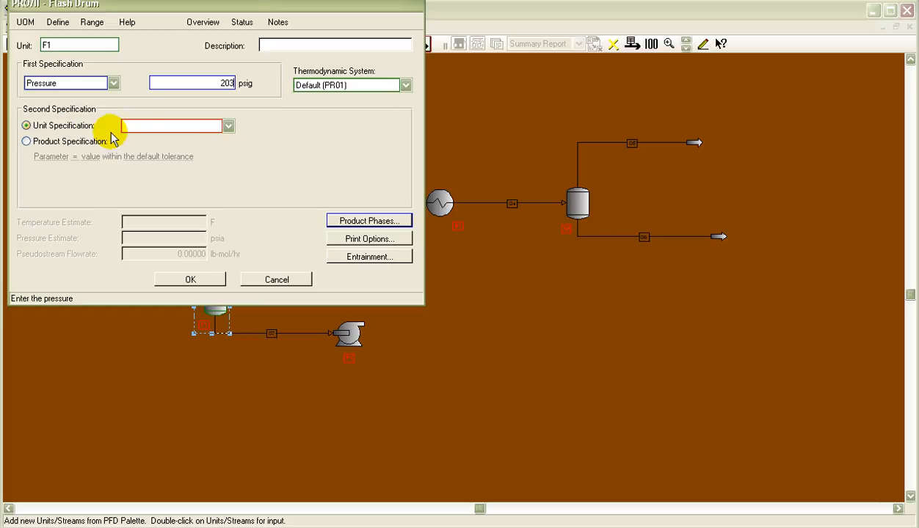
Set F1's second specification to a Temperature of 85 F, checking the scrubber's temperature in the Word document, and accept the flash drum data
{"action": "left_click", "coordinate": [228, 127]}
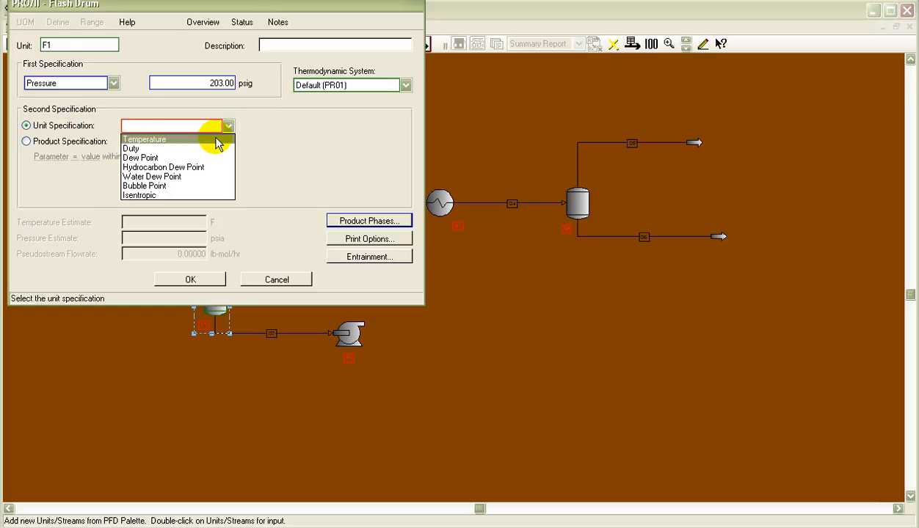
{"action": "left_click", "coordinate": [217, 140]}
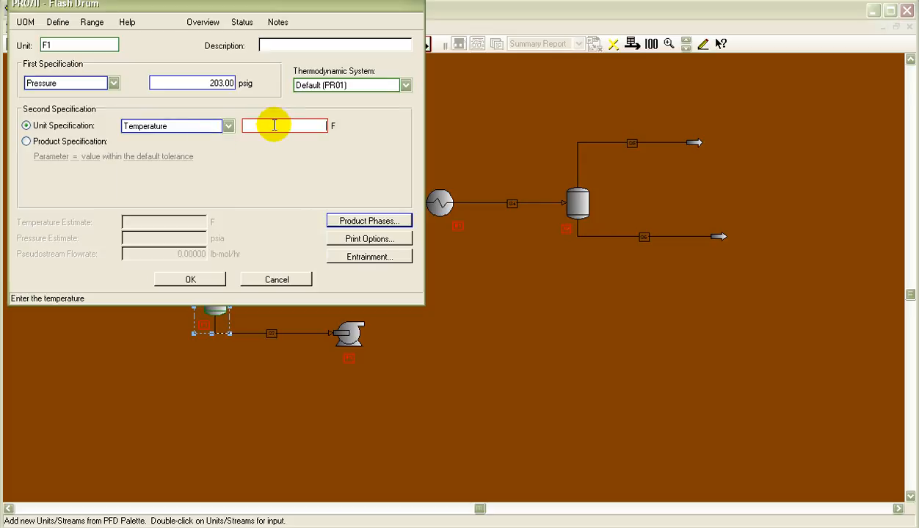
{"action": "key", "text": "alt+Tab"}
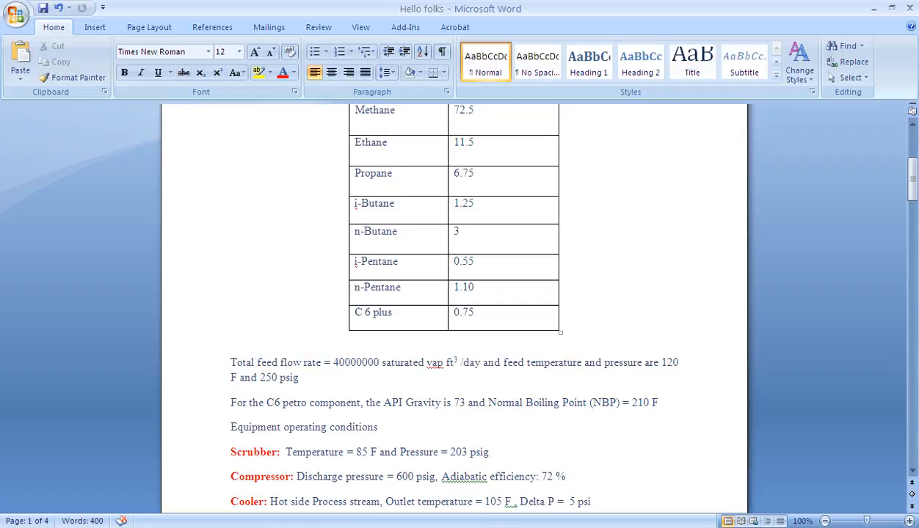
{"action": "key", "text": "alt+Tab"}
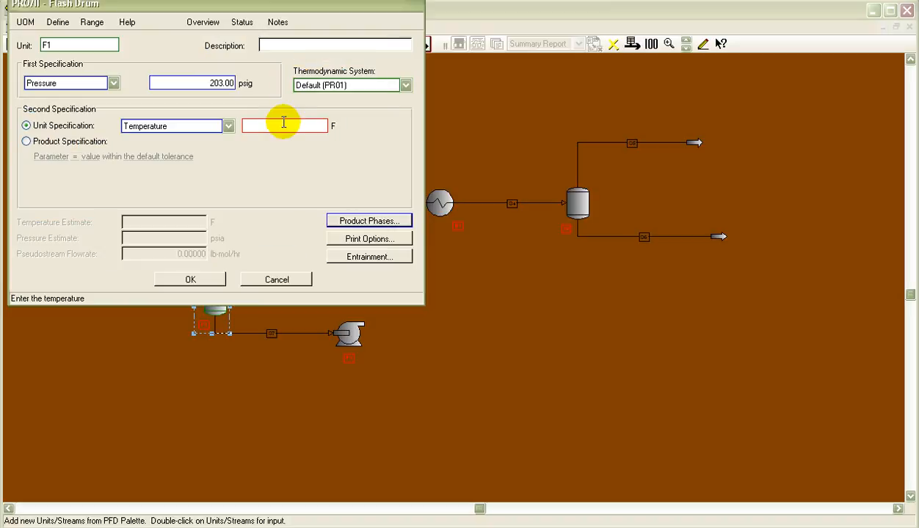
{"action": "left_click", "coordinate": [283, 122]}
{"action": "type", "text": "85"}
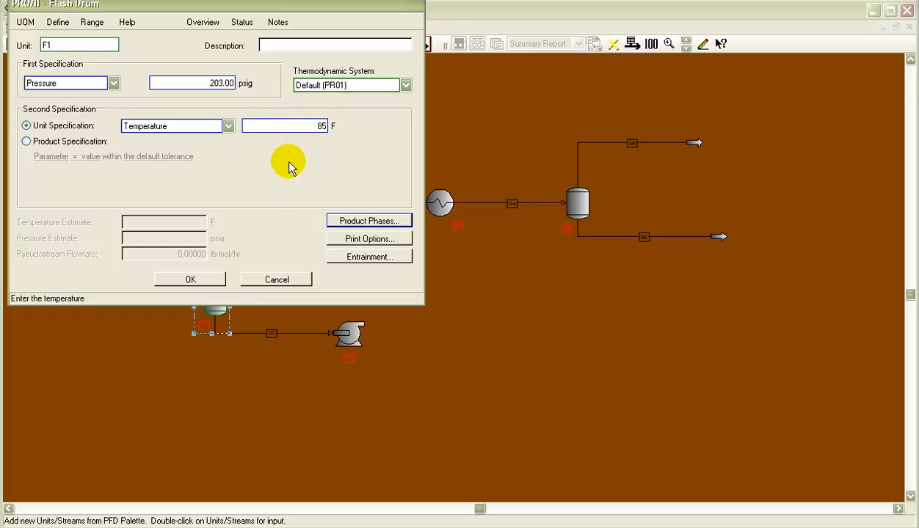
{"action": "left_click", "coordinate": [190, 281]}
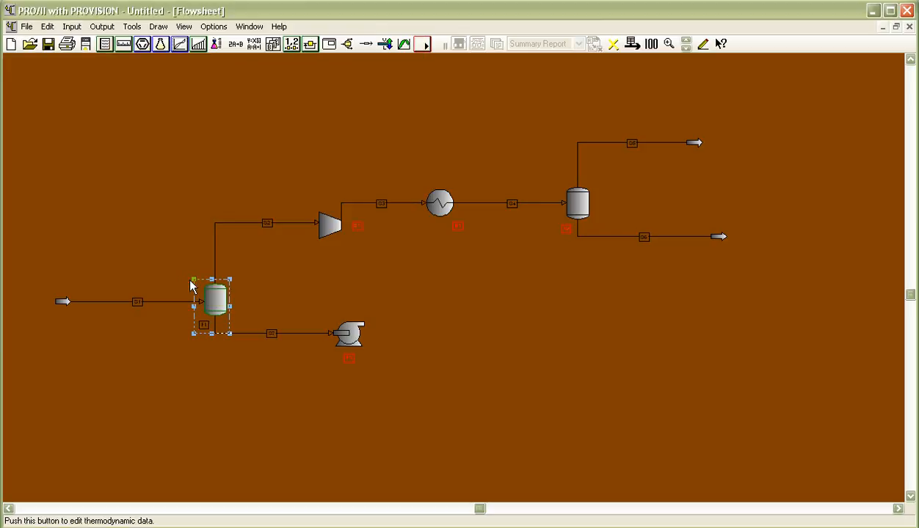
{"action": "left_click", "coordinate": [155, 425]}
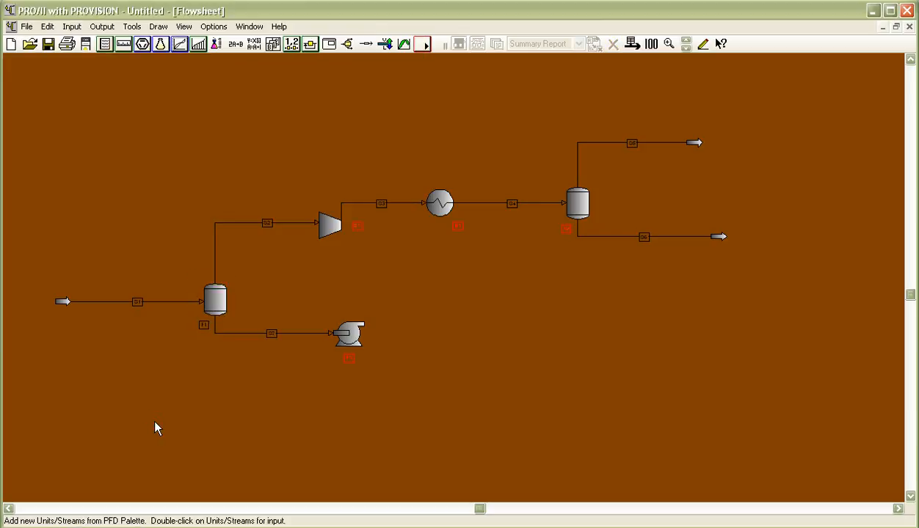
Open the data of compressor C1 and look up the compressor's operating conditions in the Word document
{"action": "double_click", "coordinate": [324, 222]}
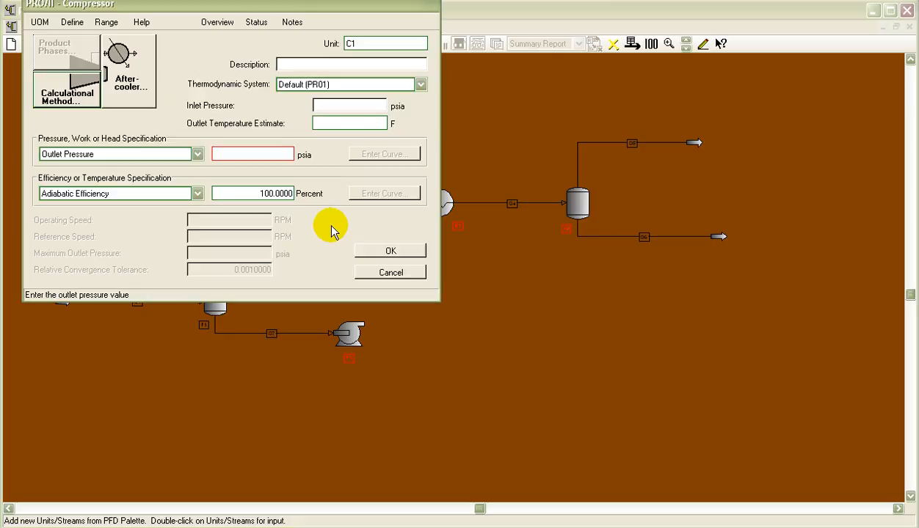
{"action": "left_click", "coordinate": [359, 107]}
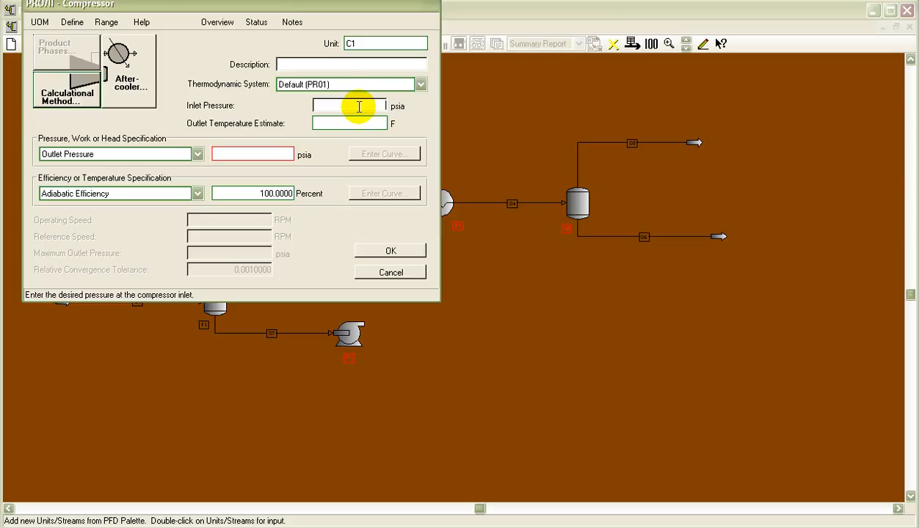
{"action": "left_click", "coordinate": [351, 122]}
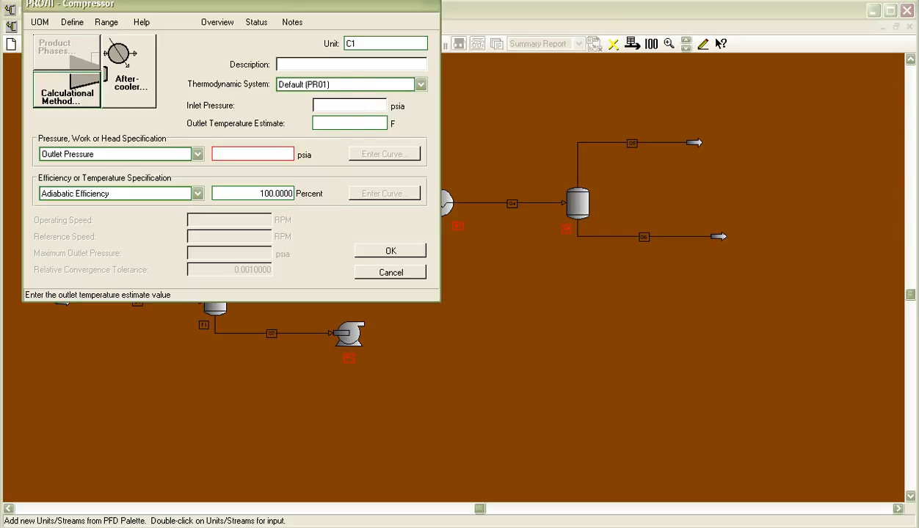
{"action": "key", "text": "alt+Tab"}
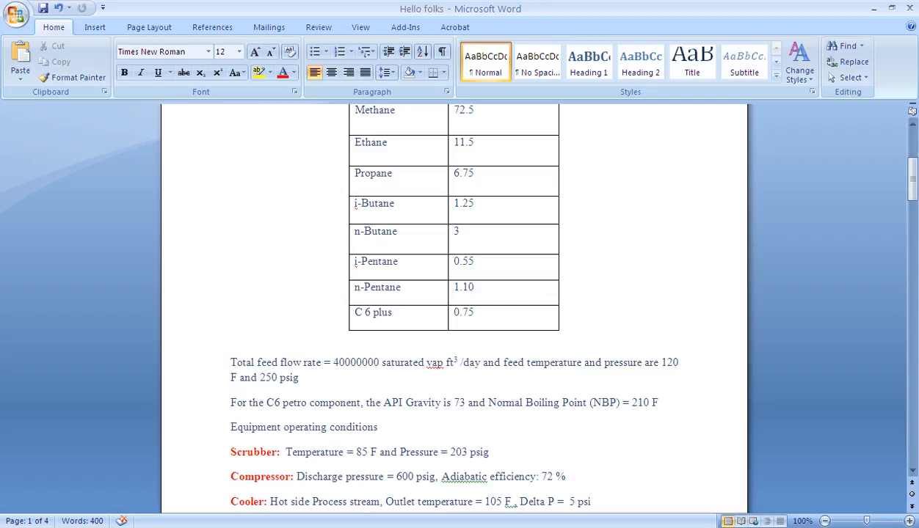
{"action": "key", "text": "alt+Tab"}
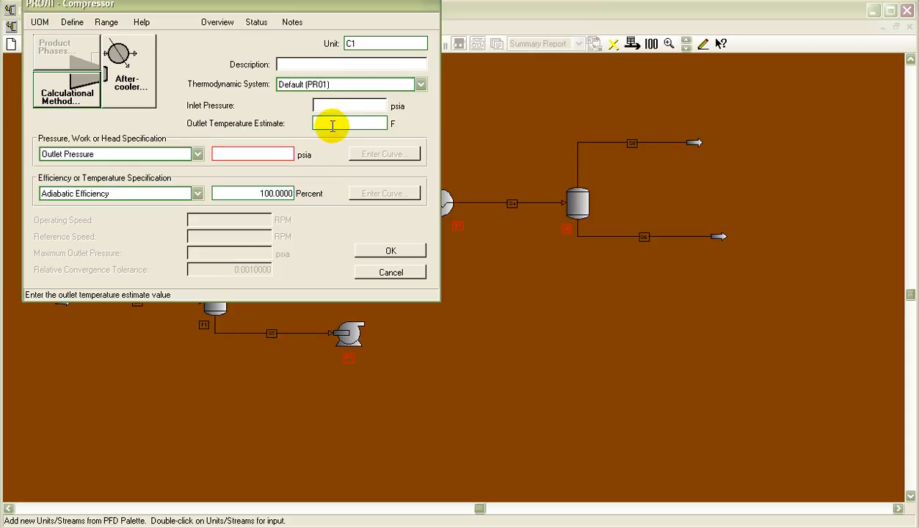
{"action": "type", "text": "600.00"}
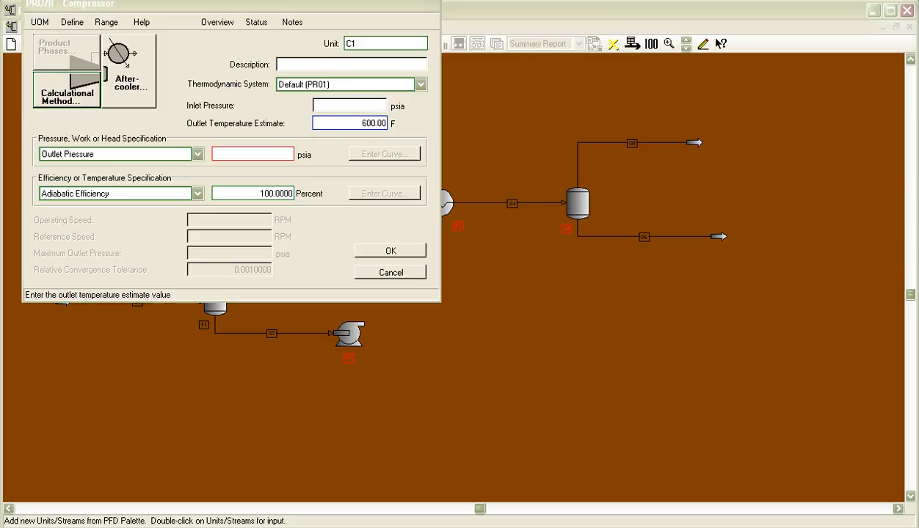
{"action": "key", "text": "alt+Tab"}
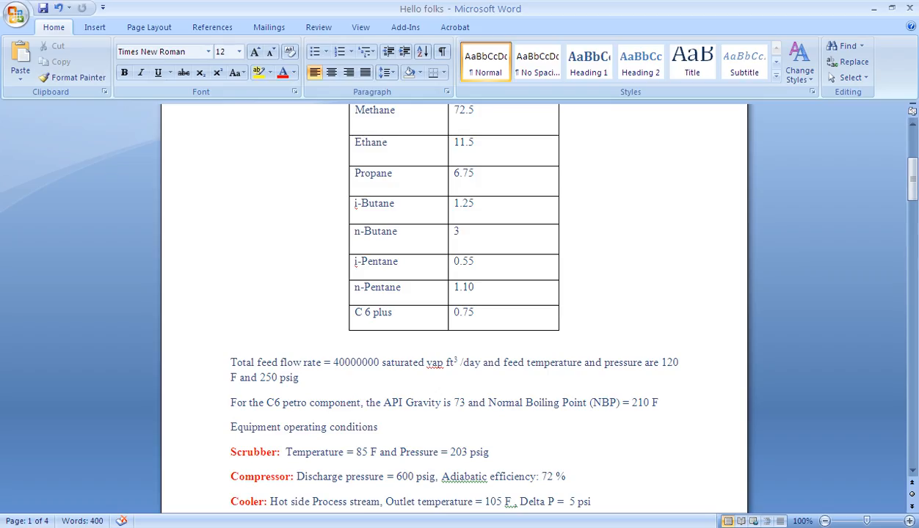
{"action": "key", "text": "alt+Tab"}
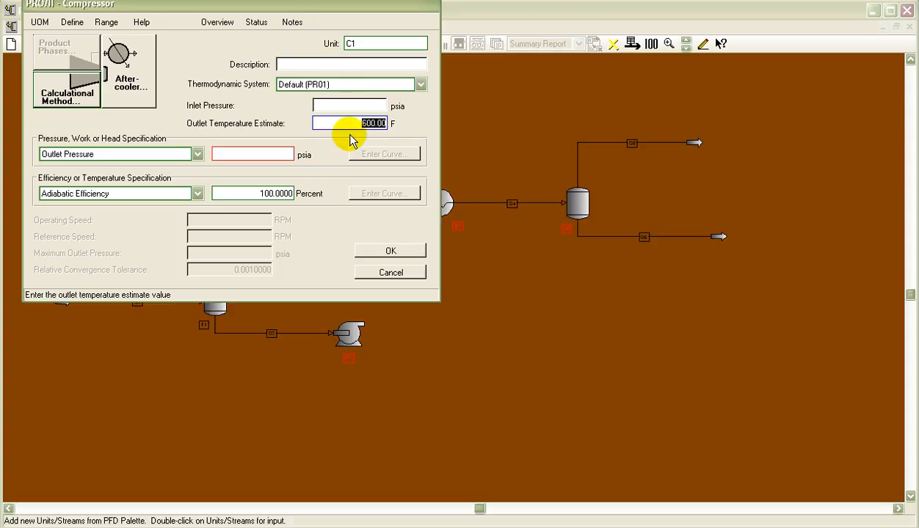
{"action": "key", "text": "BackSpace"}
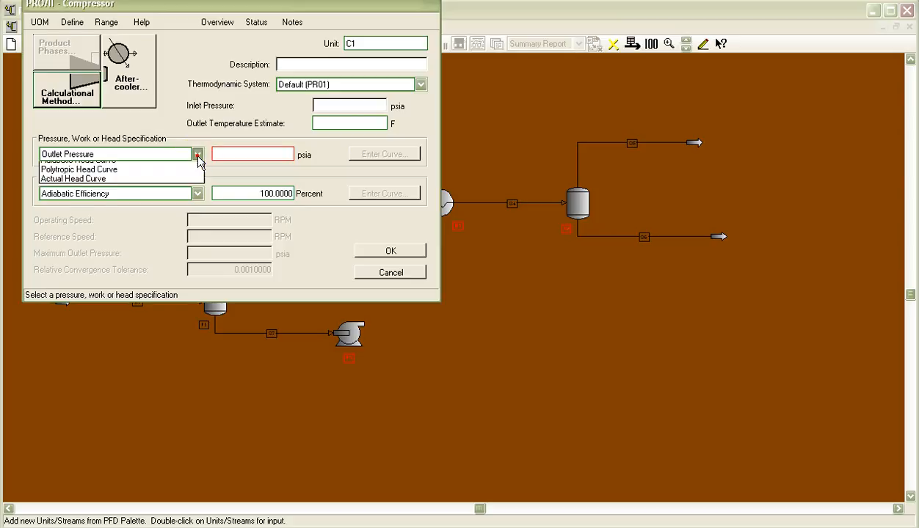
Specify compressor C1 by Outlet Pressure, change the pressure unit to psig and set the value to 600
{"action": "left_click", "coordinate": [198, 154]}
{"action": "left_click", "coordinate": [169, 168]}
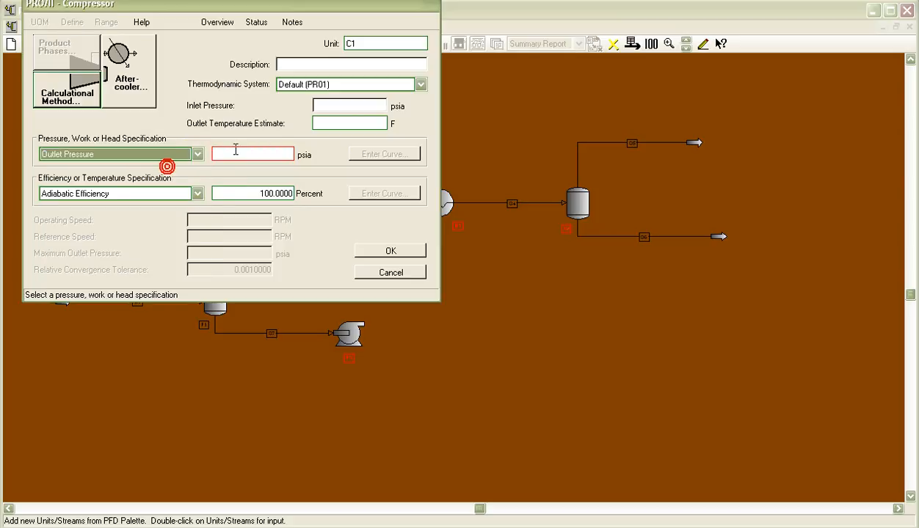
{"action": "left_click", "coordinate": [231, 151]}
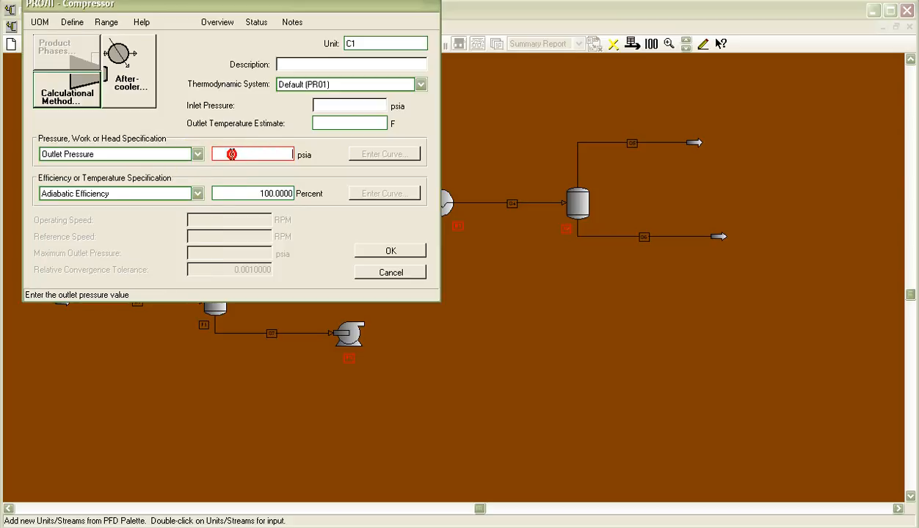
{"action": "left_click", "coordinate": [40, 22]}
{"action": "left_click", "coordinate": [130, 153]}
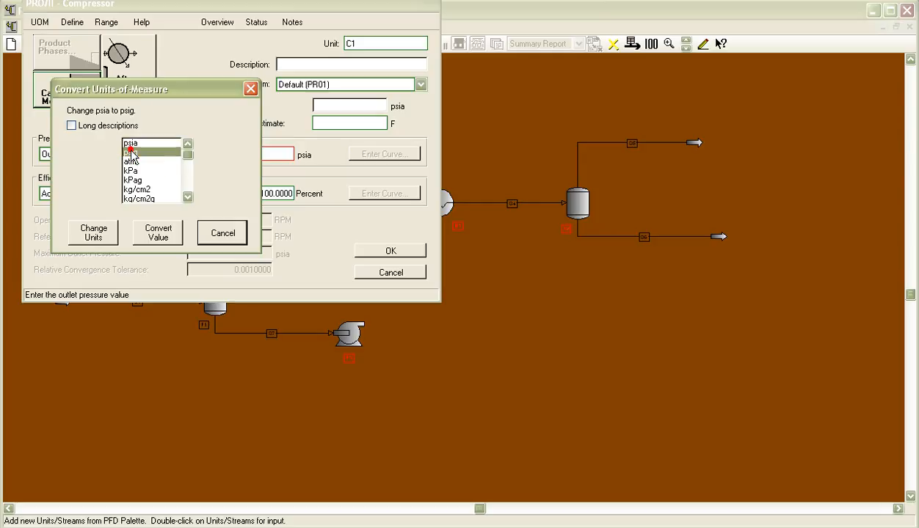
{"action": "left_click", "coordinate": [93, 232]}
{"action": "left_click", "coordinate": [244, 154]}
{"action": "type", "text": "600"}
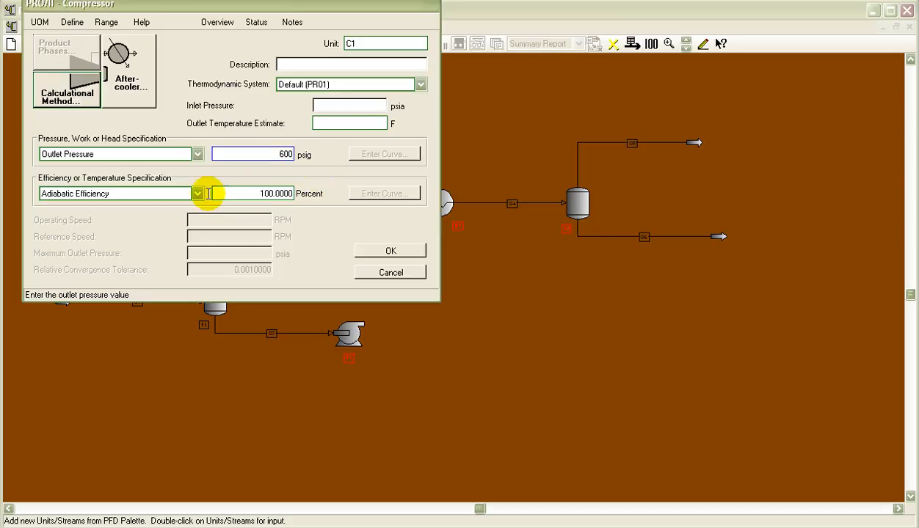
Set compressor C1's adiabatic efficiency to 72 percent, checking the value in the Word document, and accept the compressor data
{"action": "left_click", "coordinate": [257, 193]}
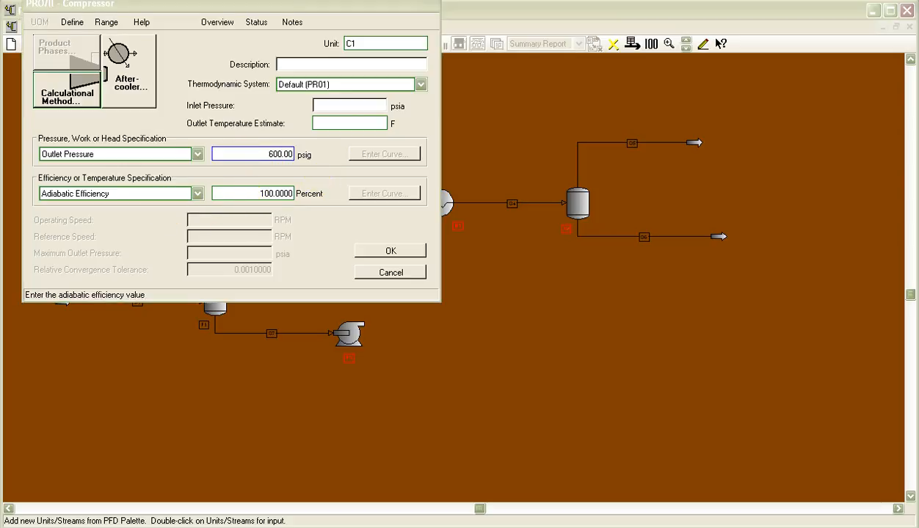
{"action": "key", "text": "alt+Tab"}
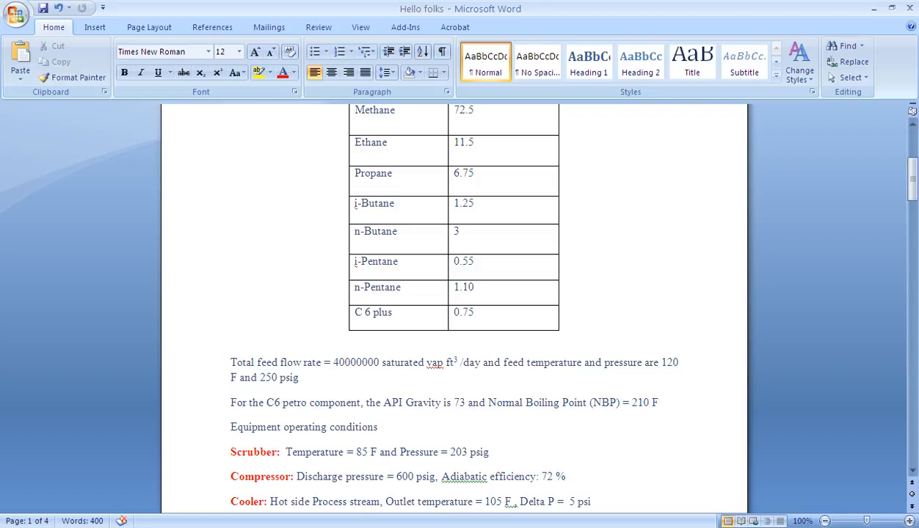
{"action": "key", "text": "alt+Tab"}
{"action": "double_click", "coordinate": [294, 194]}
{"action": "type", "text": "72"}
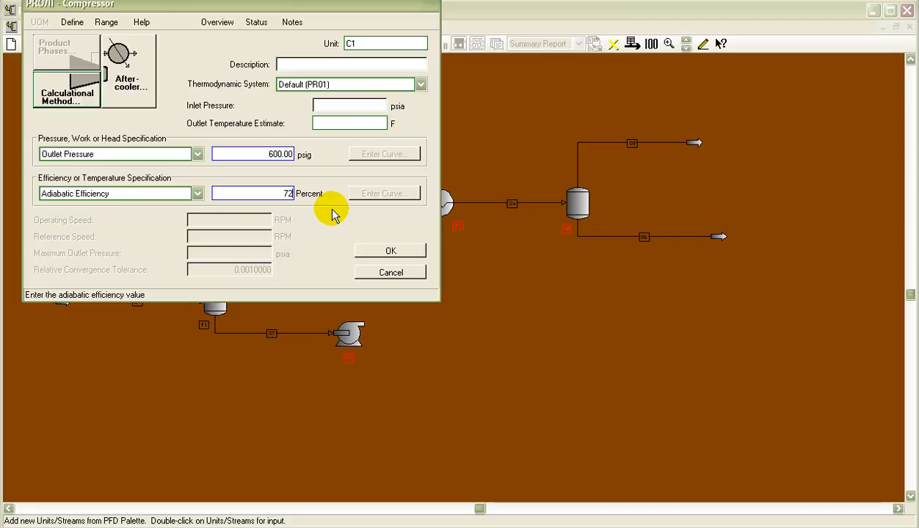
{"action": "left_click", "coordinate": [391, 251]}
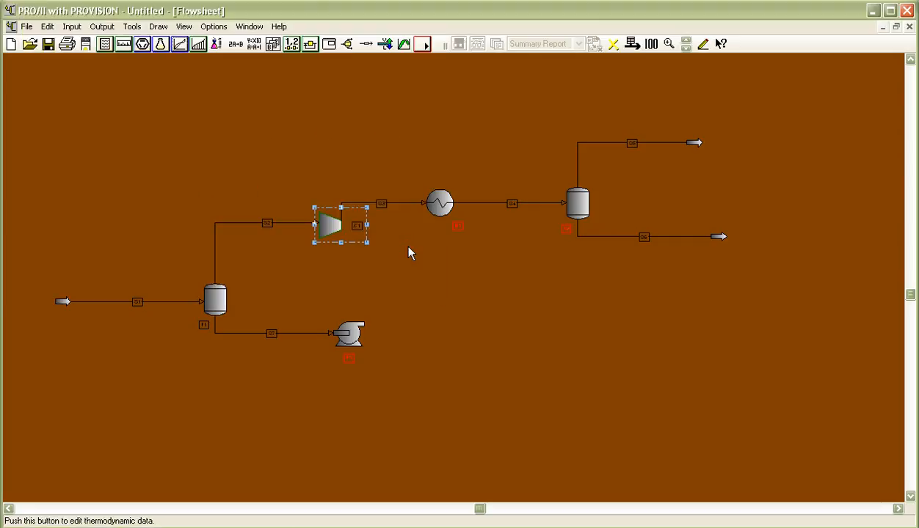
{"action": "left_click", "coordinate": [402, 259]}
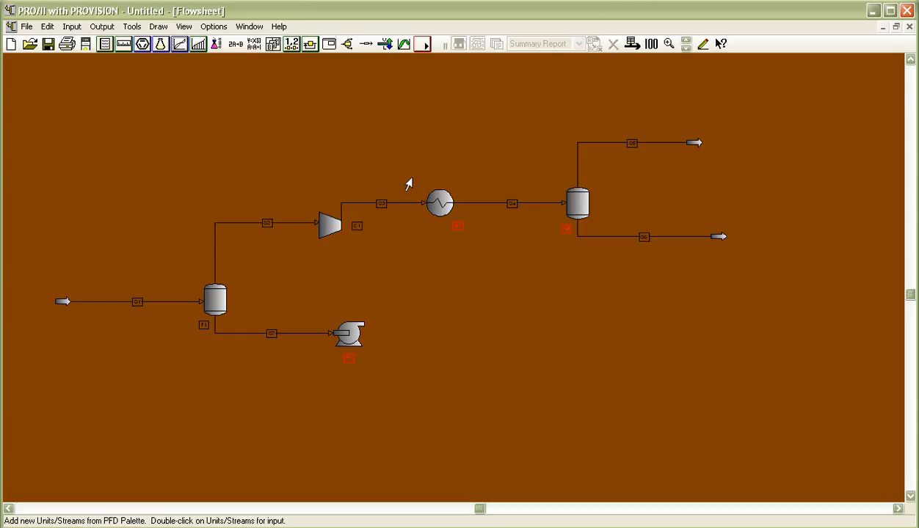
Open the data of cooler E1 and review its process streams, hot-side pressure drop and thermodynamic system options
{"action": "double_click", "coordinate": [439, 203]}
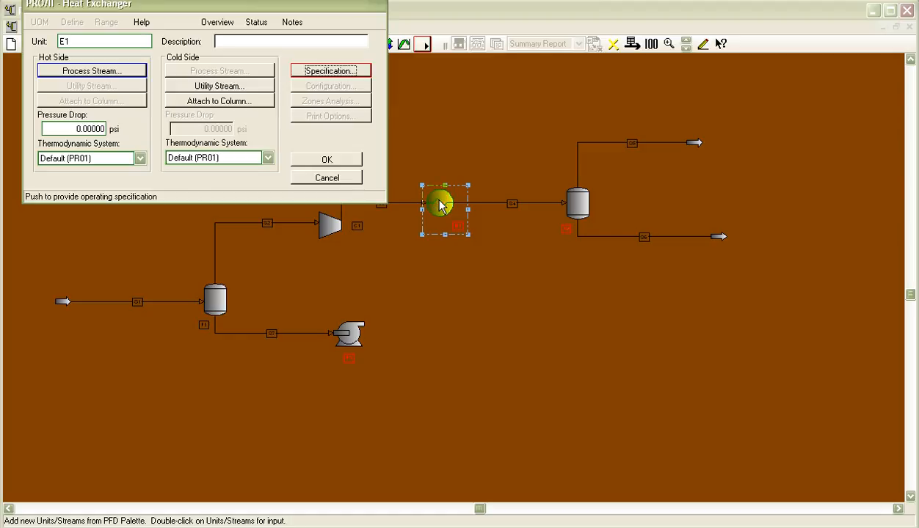
{"action": "left_click", "coordinate": [109, 71]}
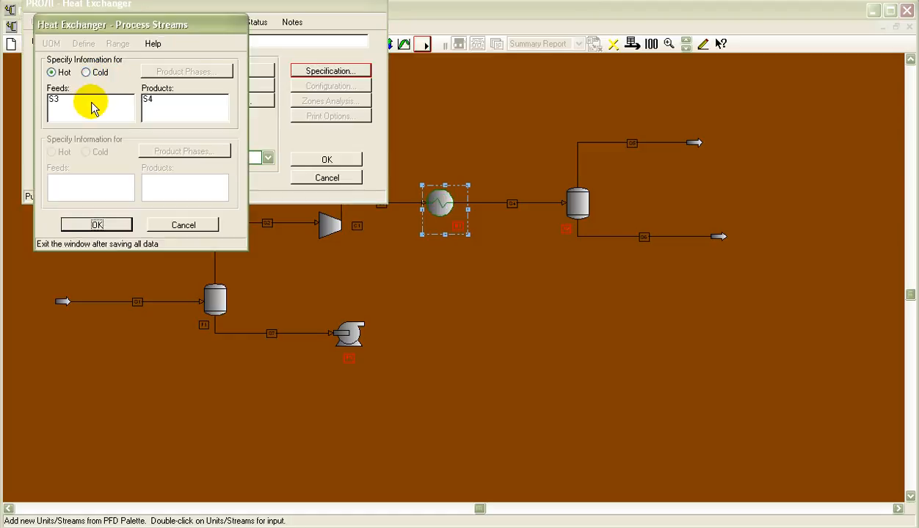
{"action": "left_click", "coordinate": [57, 101]}
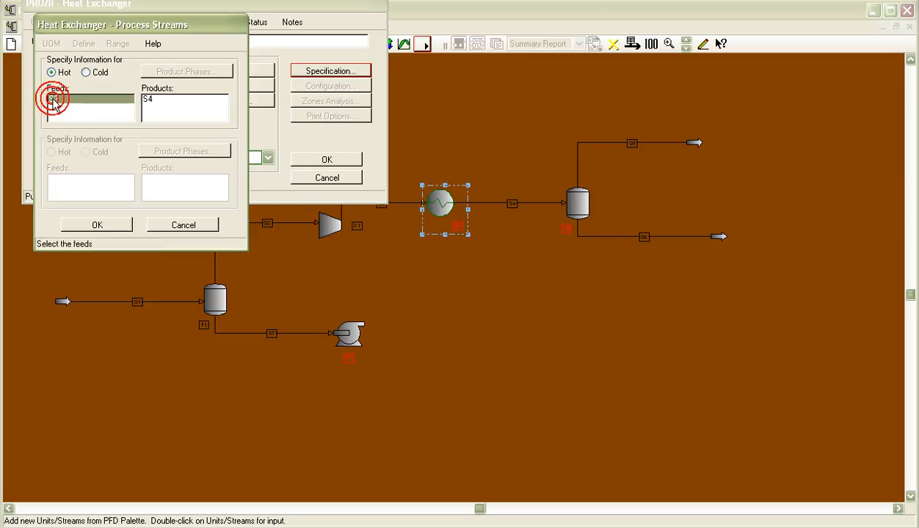
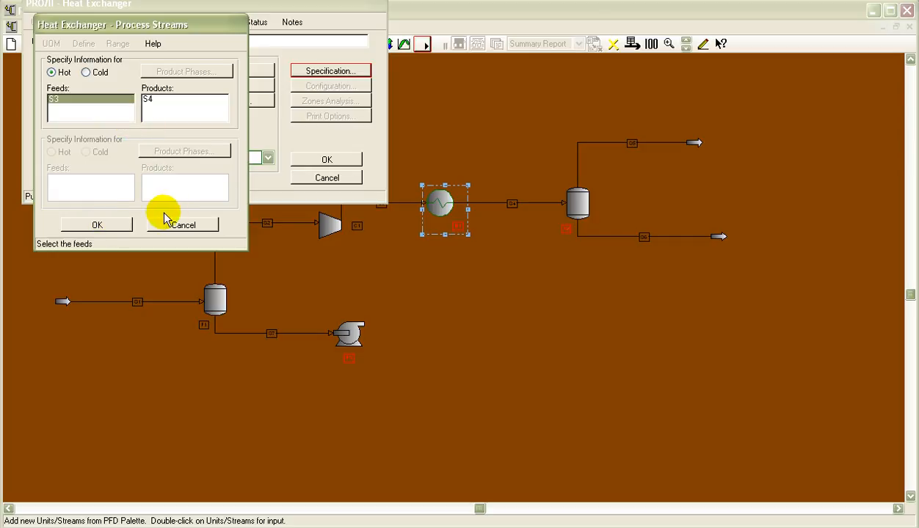
{"action": "left_click", "coordinate": [122, 223]}
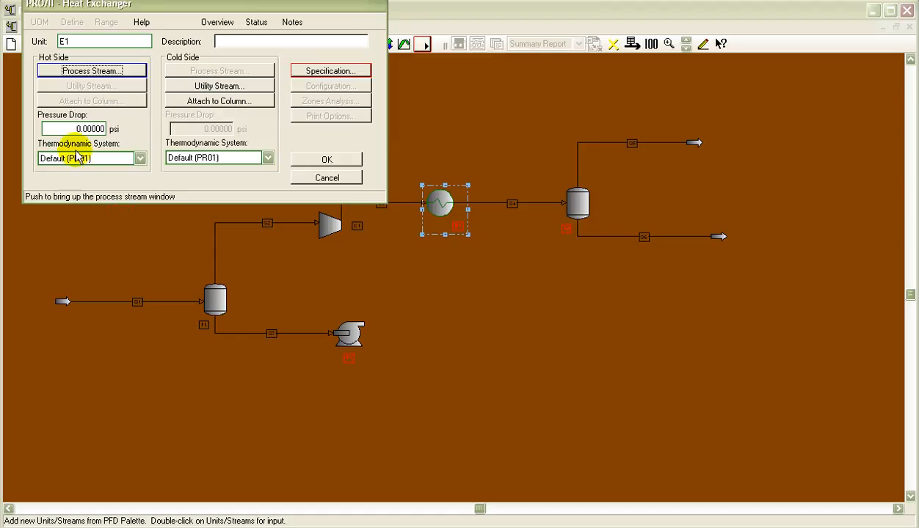
{"action": "left_click", "coordinate": [71, 129]}
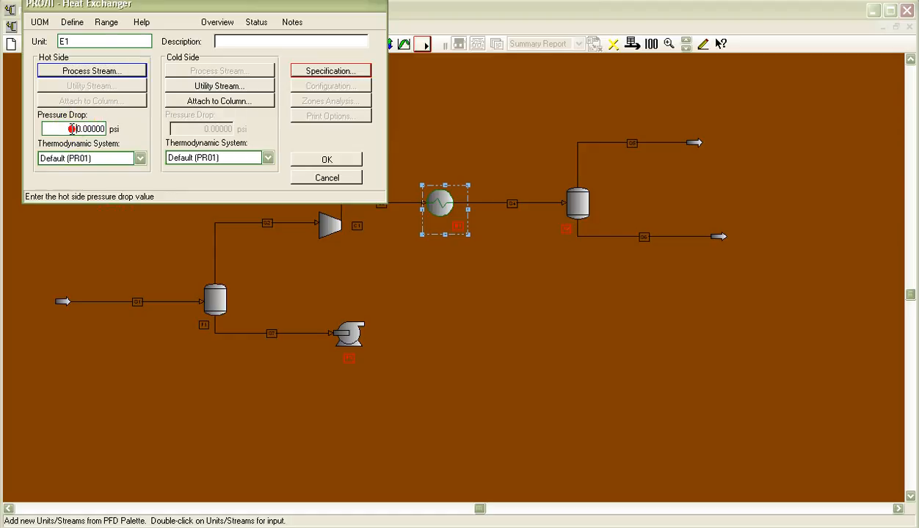
{"action": "left_click", "coordinate": [143, 158]}
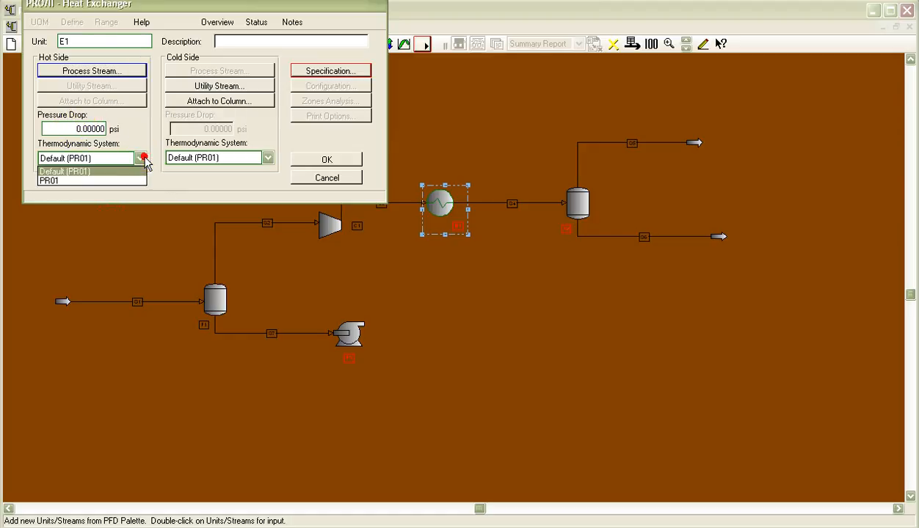
{"action": "left_click", "coordinate": [143, 131]}
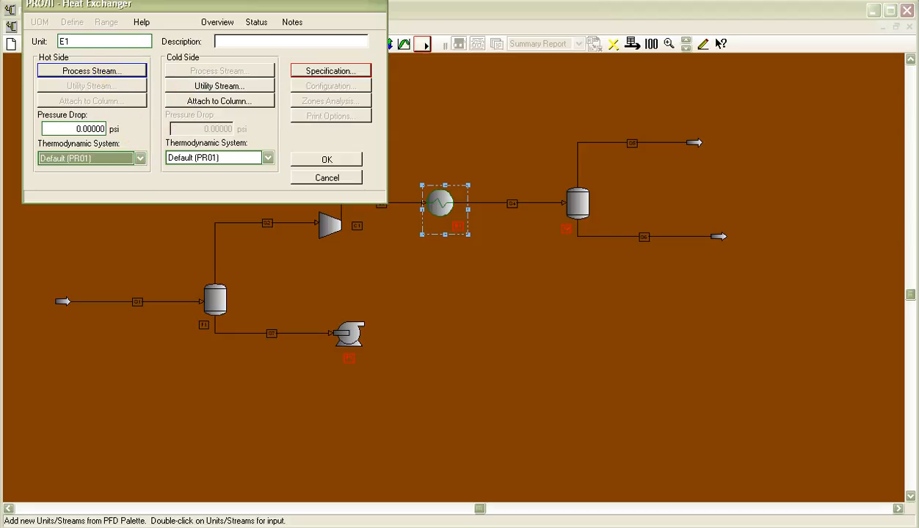
Look up the cooler's hot-side and cold-side operating conditions in the Word document and return to E1's data
{"action": "key", "text": "alt+Tab"}
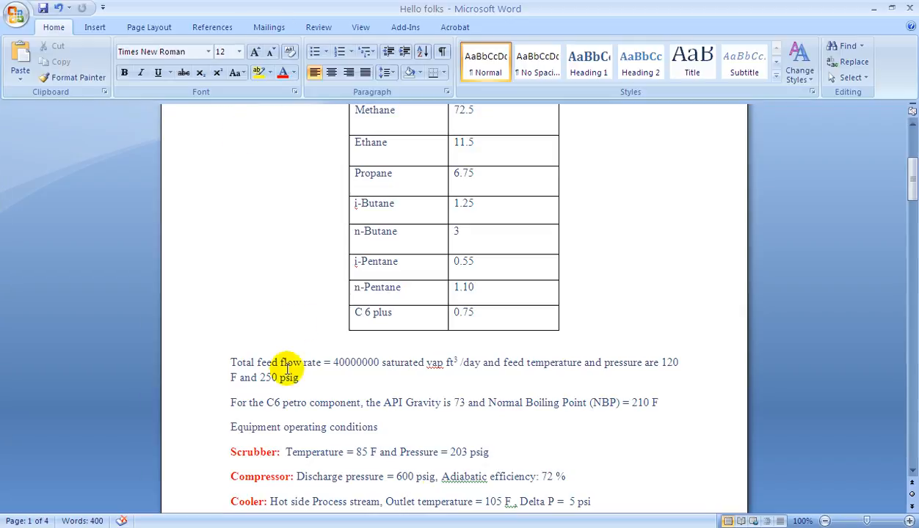
{"action": "left_click", "coordinate": [912, 471]}
{"action": "left_click", "coordinate": [912, 473]}
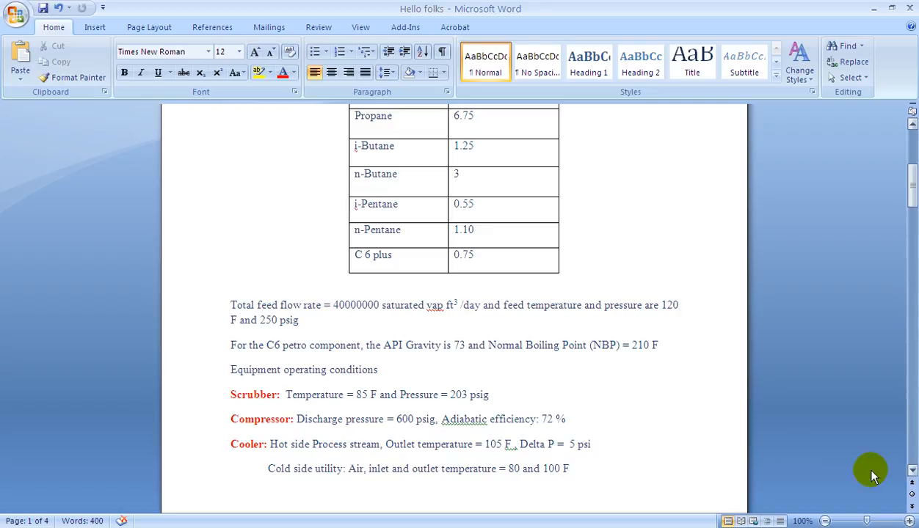
{"action": "key", "text": "alt+Tab"}
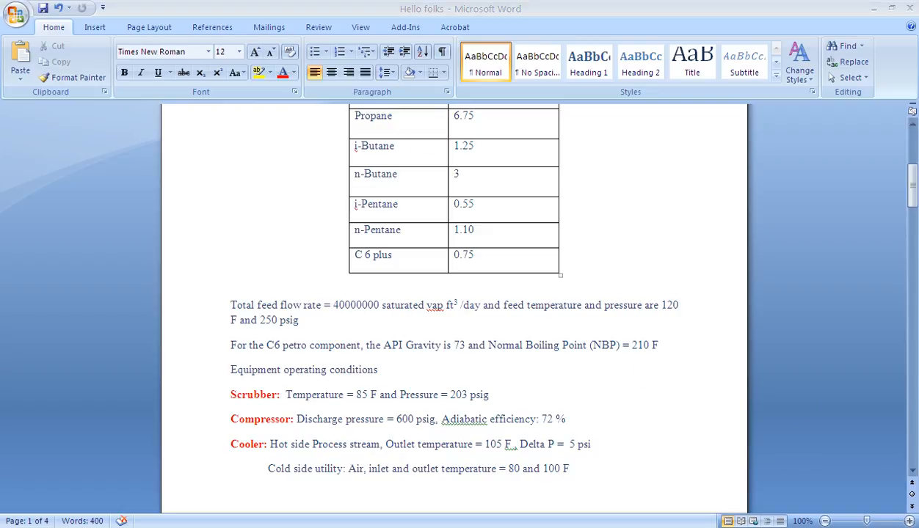
{"action": "key", "text": "alt+Tab"}
{"action": "key", "text": "alt+Tab"}
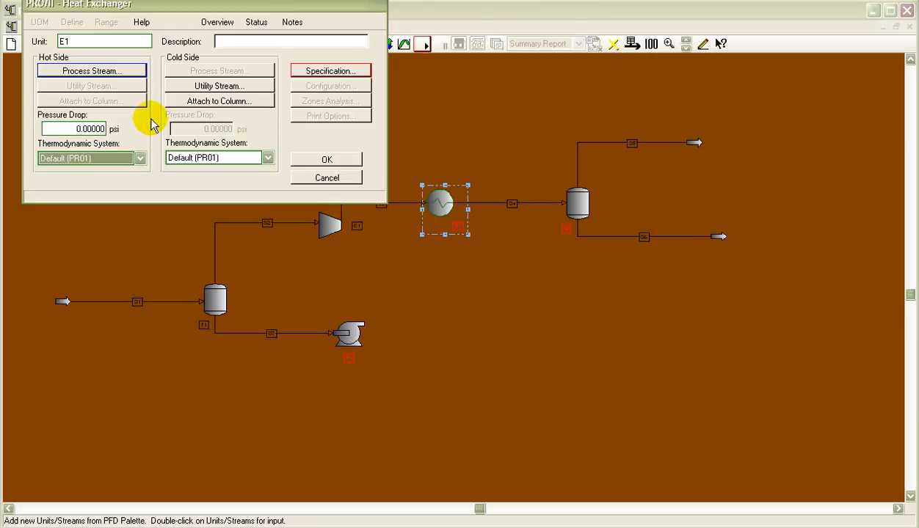
Assign E1's process stream to the hot side, with feed S3 and product S4, and accept the process stream data
{"action": "left_click", "coordinate": [108, 70]}
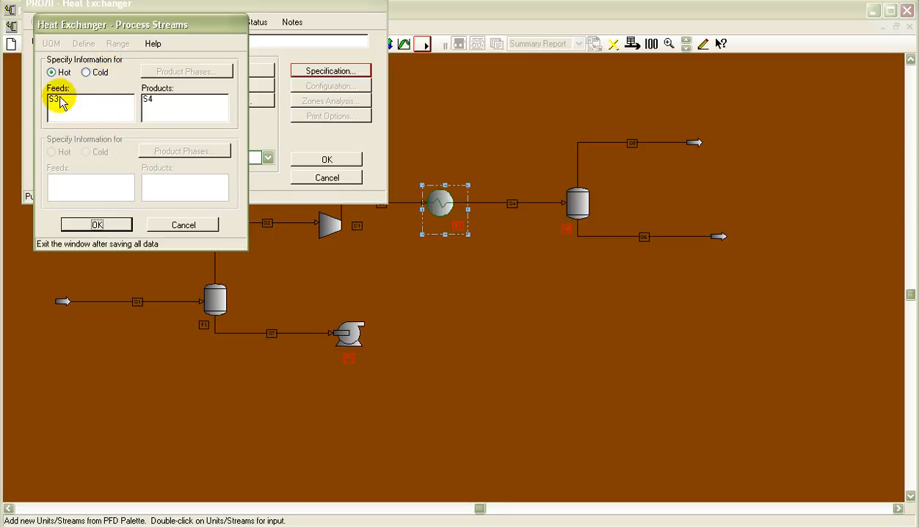
{"action": "left_click", "coordinate": [87, 72]}
{"action": "left_click", "coordinate": [53, 73]}
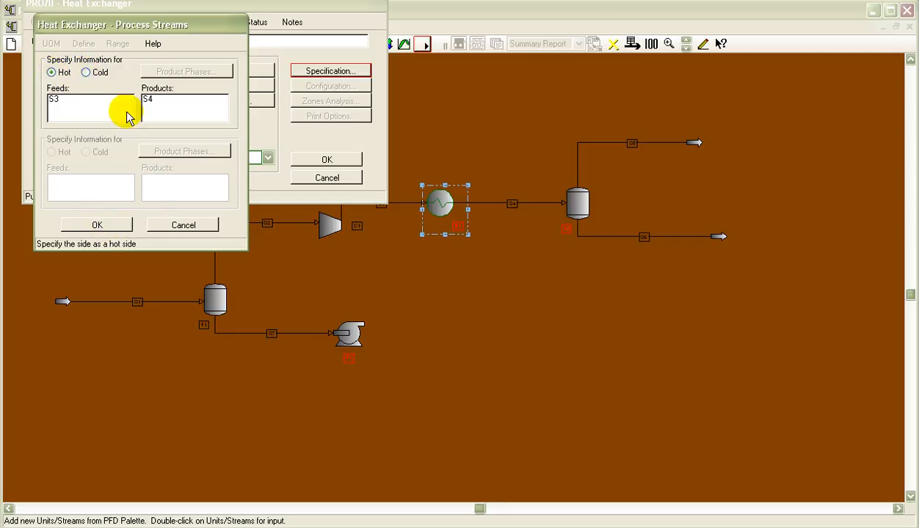
{"action": "left_click", "coordinate": [146, 100]}
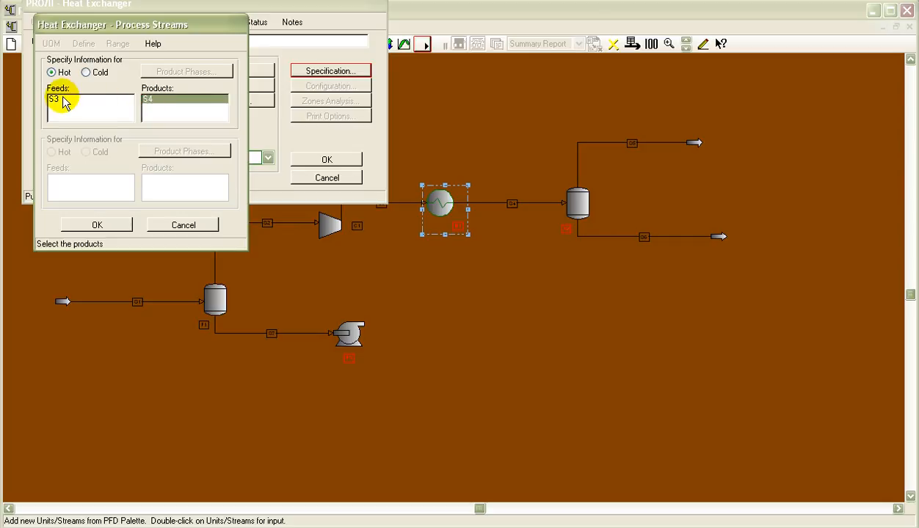
{"action": "left_click", "coordinate": [62, 100]}
{"action": "left_click", "coordinate": [105, 226]}
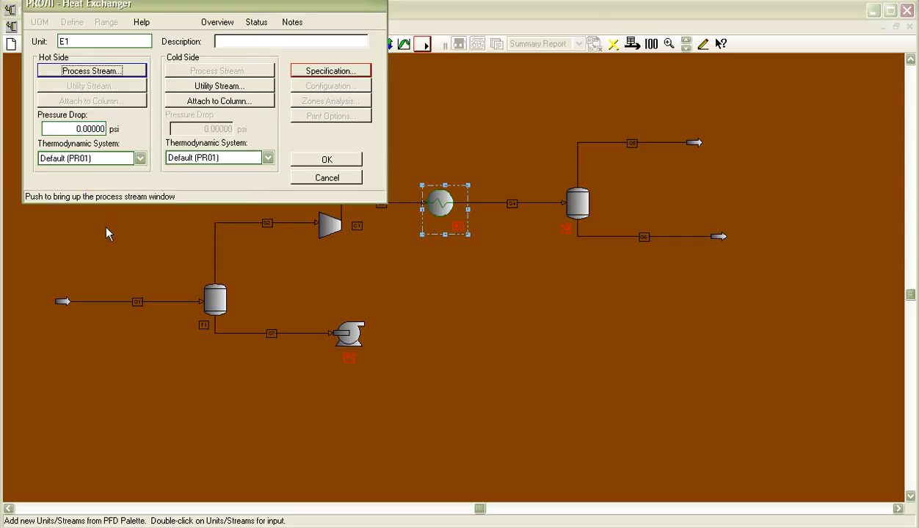
Set E1's hot-side pressure drop to 5 psi, checking the cooler's Delta P in the Word document
{"action": "left_click", "coordinate": [71, 129]}
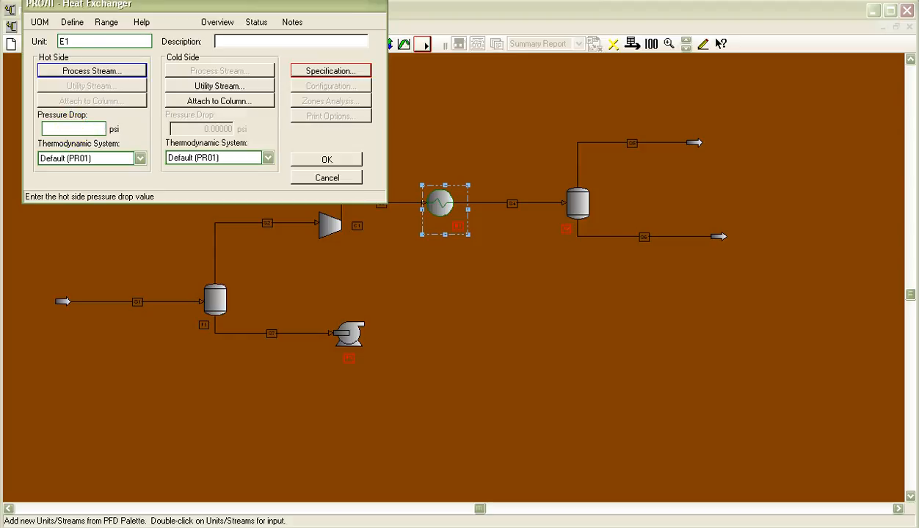
{"action": "key", "text": "alt+Tab"}
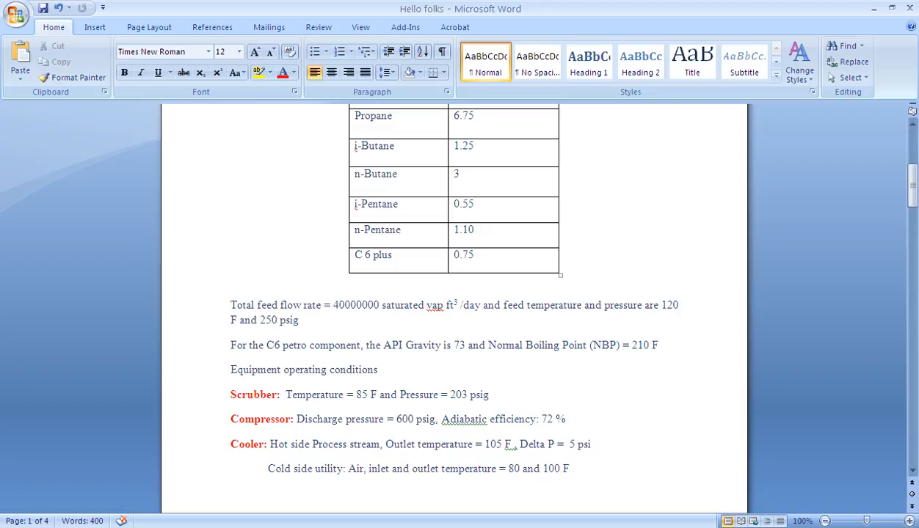
{"action": "key", "text": "alt+Tab"}
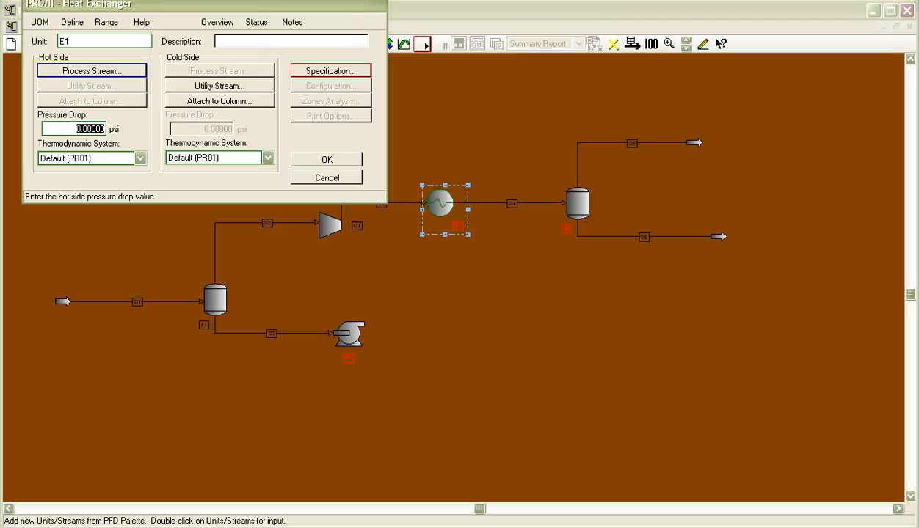
{"action": "type", "text": "5"}
Specify E1 by Hot Product Temperature with a value of 105 F, checking the outlet temperature in the Word document, and accept the specification
{"action": "key", "text": "alt+Tab"}
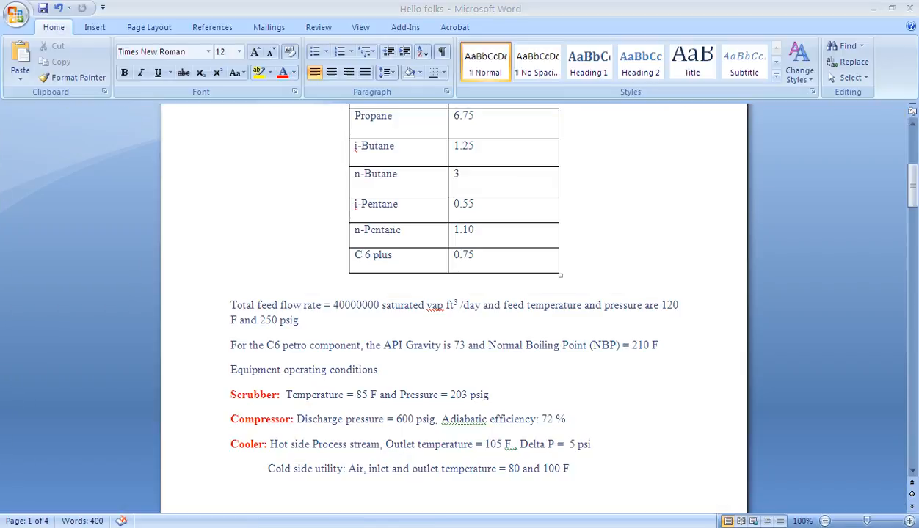
{"action": "key", "text": "alt+Tab"}
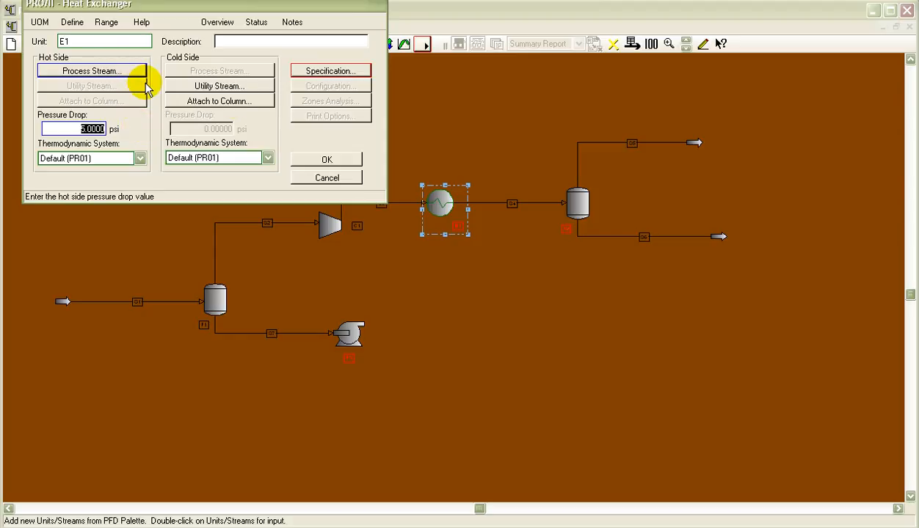
{"action": "left_click", "coordinate": [317, 72]}
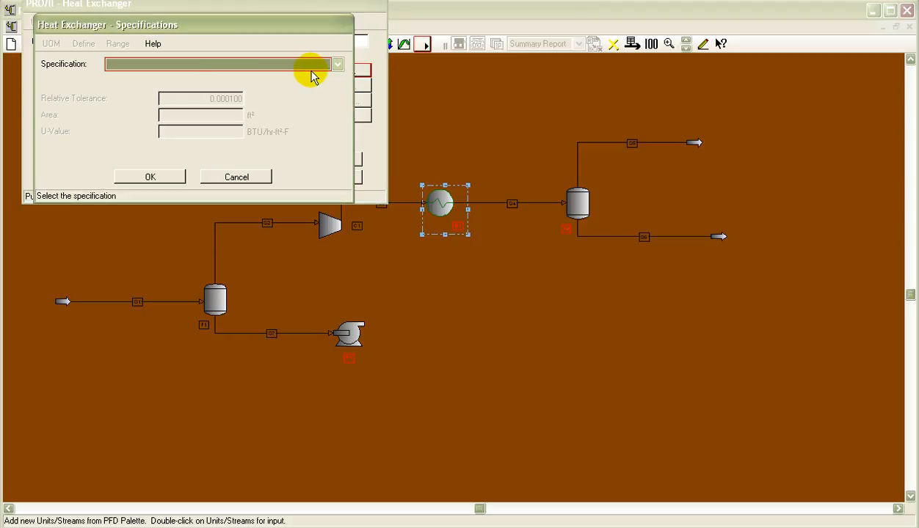
{"action": "left_click", "coordinate": [338, 65]}
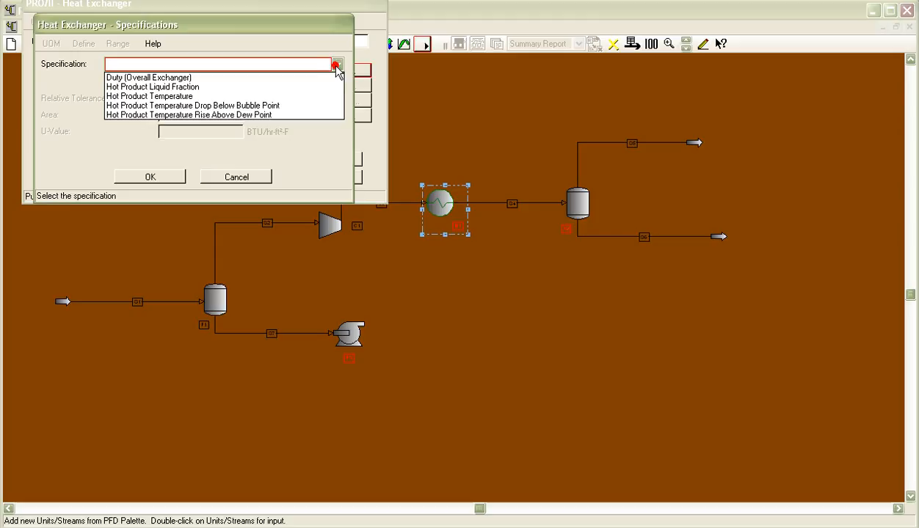
{"action": "left_click", "coordinate": [282, 97]}
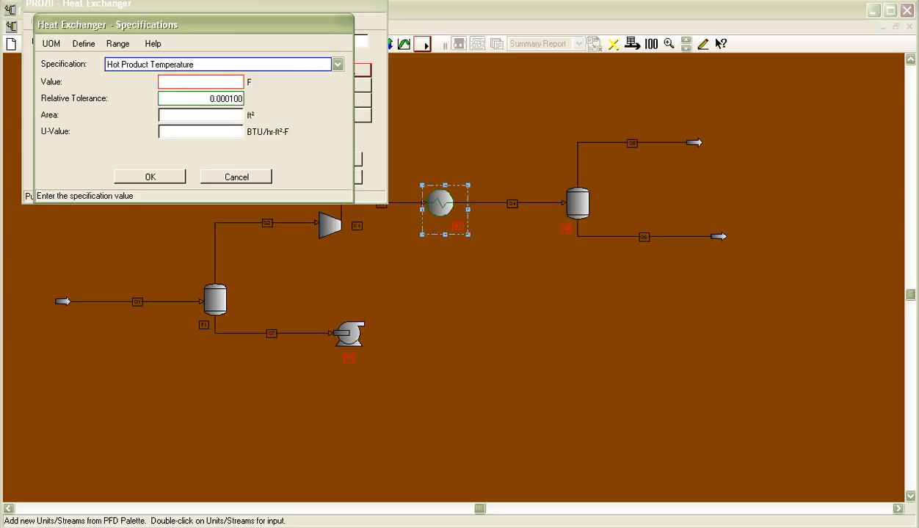
{"action": "key", "text": "alt+Tab"}
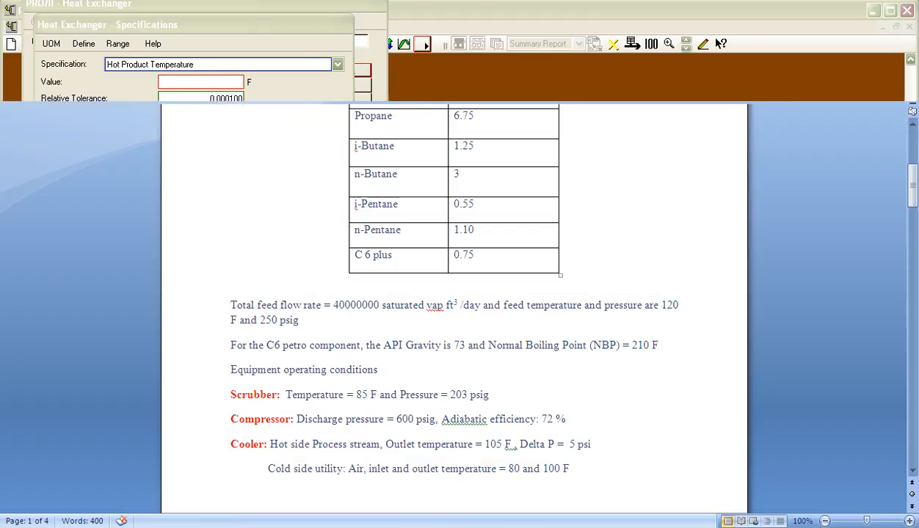
{"action": "key", "text": "alt+Tab"}
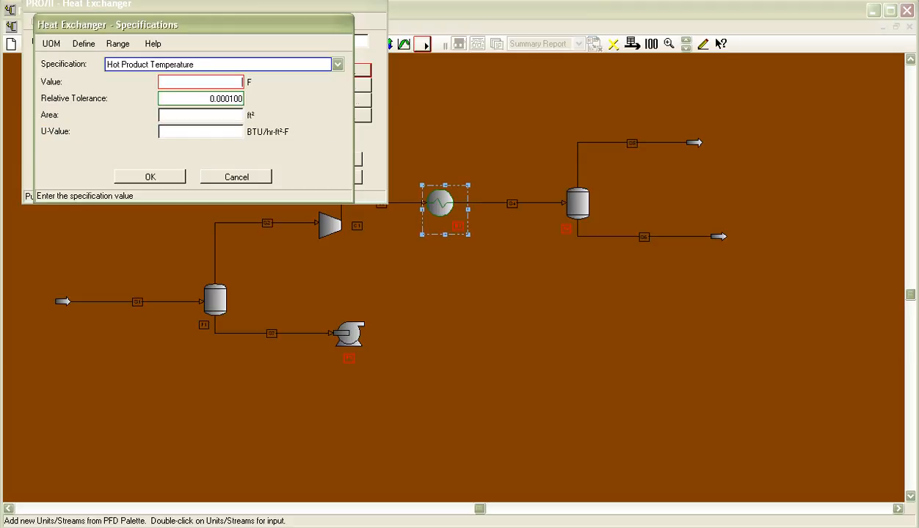
{"action": "type", "text": "105"}
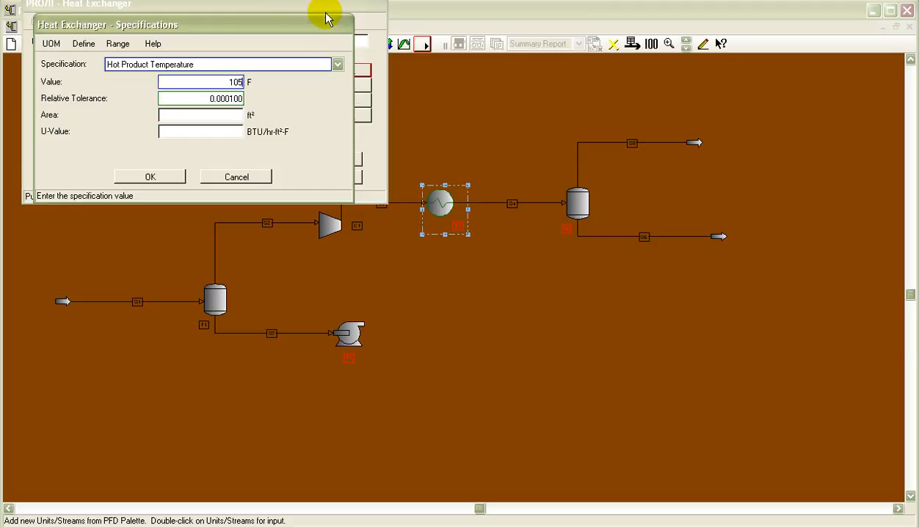
{"action": "left_click", "coordinate": [169, 179]}
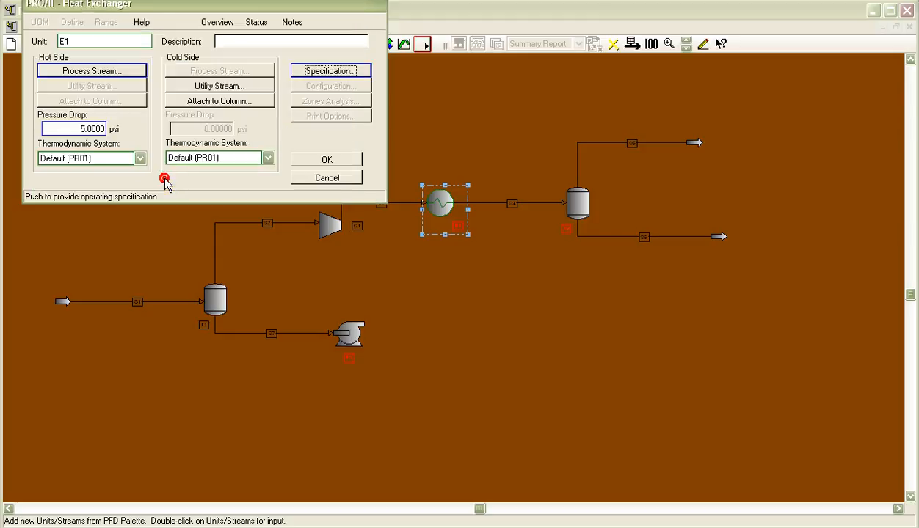
Use Air as E1's cold-side utility with inlet temperature 80 F and outlet temperature 100 F from the Word document, and accept the exchanger data
{"action": "left_click", "coordinate": [218, 88]}
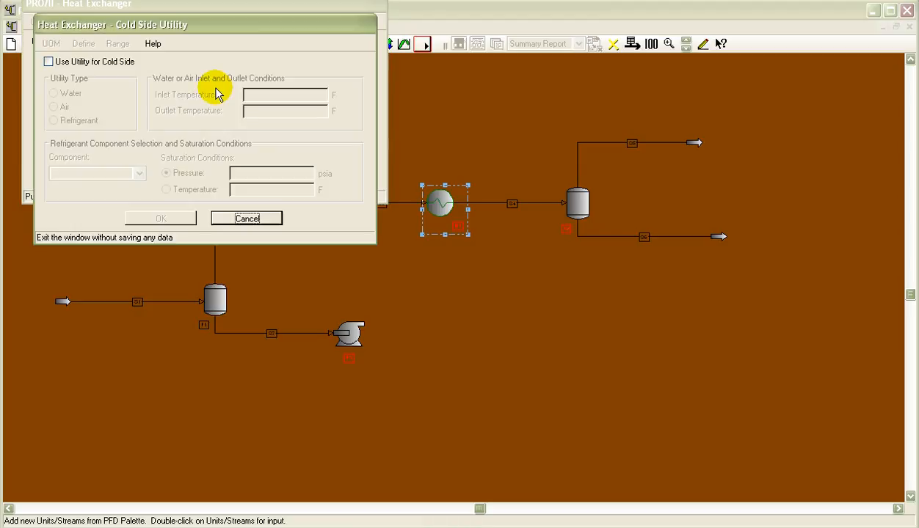
{"action": "left_click", "coordinate": [48, 62]}
{"action": "left_click", "coordinate": [53, 107]}
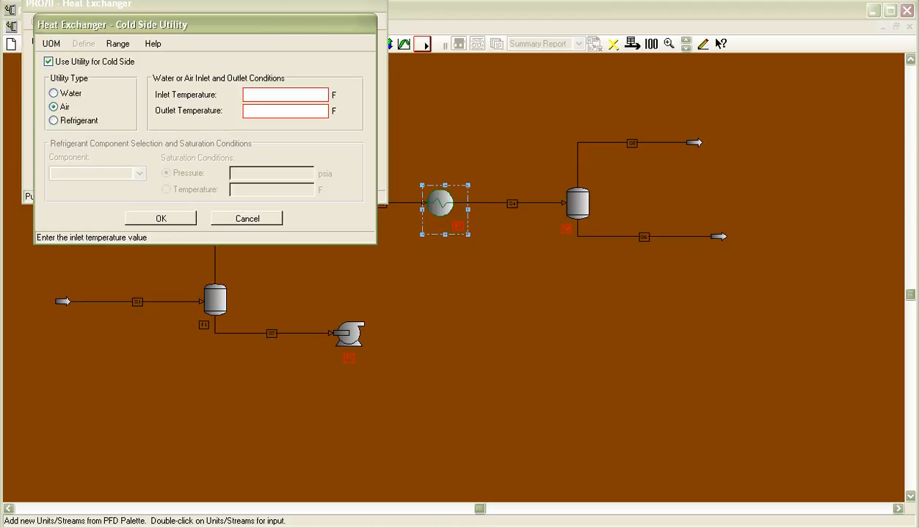
{"action": "key", "text": "alt+Tab"}
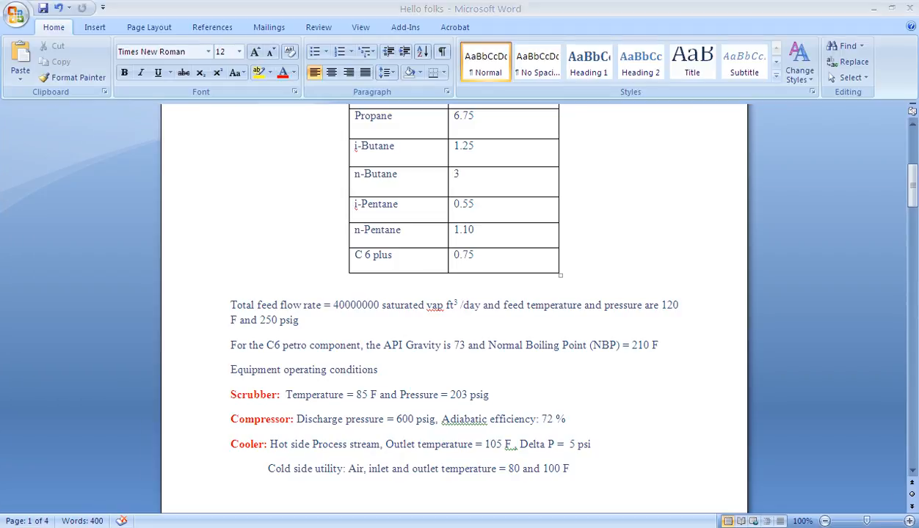
{"action": "key", "text": "alt+Tab"}
{"action": "left_click", "coordinate": [307, 94]}
{"action": "type", "text": "80"}
{"action": "left_click", "coordinate": [314, 110]}
{"action": "type", "text": "-10"}
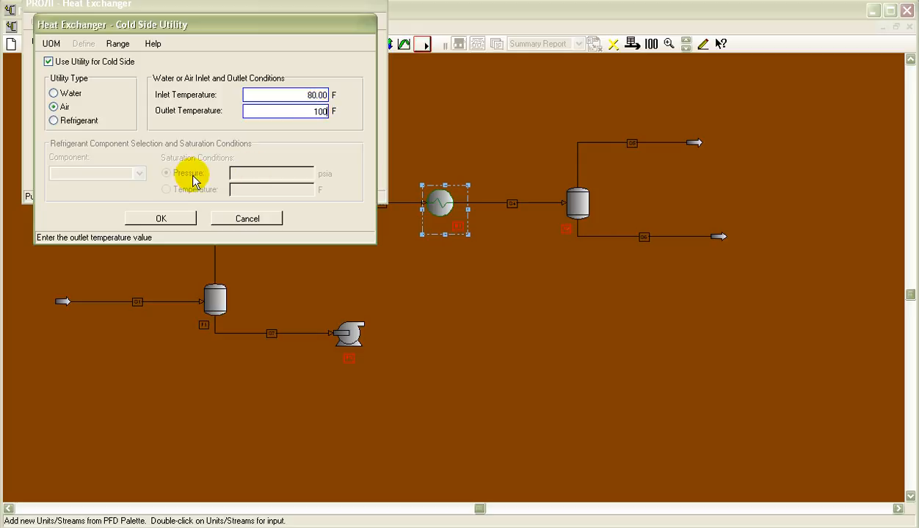
{"action": "left_click", "coordinate": [163, 219]}
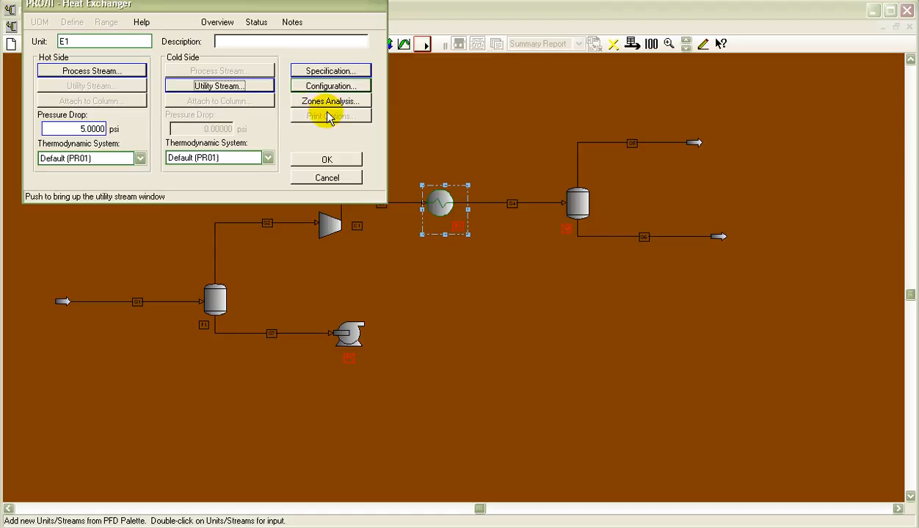
{"action": "left_click", "coordinate": [328, 161]}
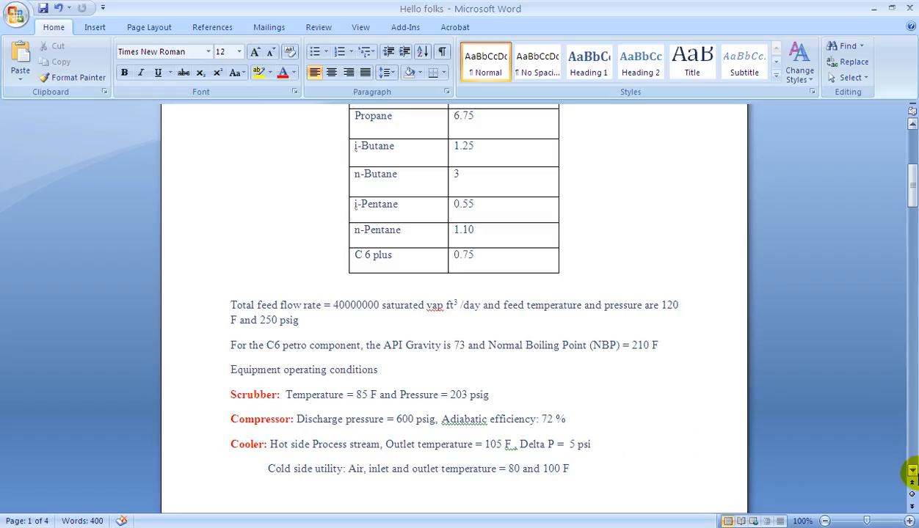
Read the pump and flash drum operating conditions in the Word document and return to the PRO/II flowsheet
{"action": "scroll", "coordinate": [912, 473], "scroll_direction": "down", "scroll_amount": 6}
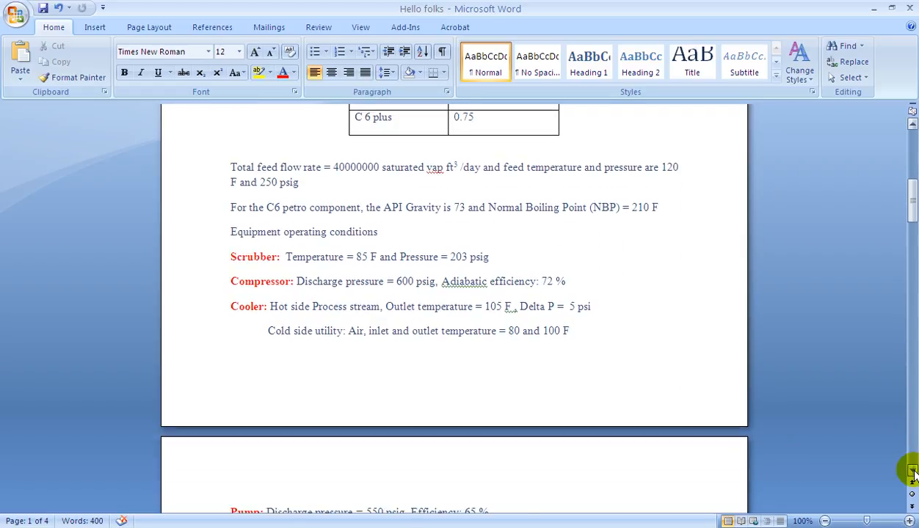
{"action": "left_click", "coordinate": [912, 473]}
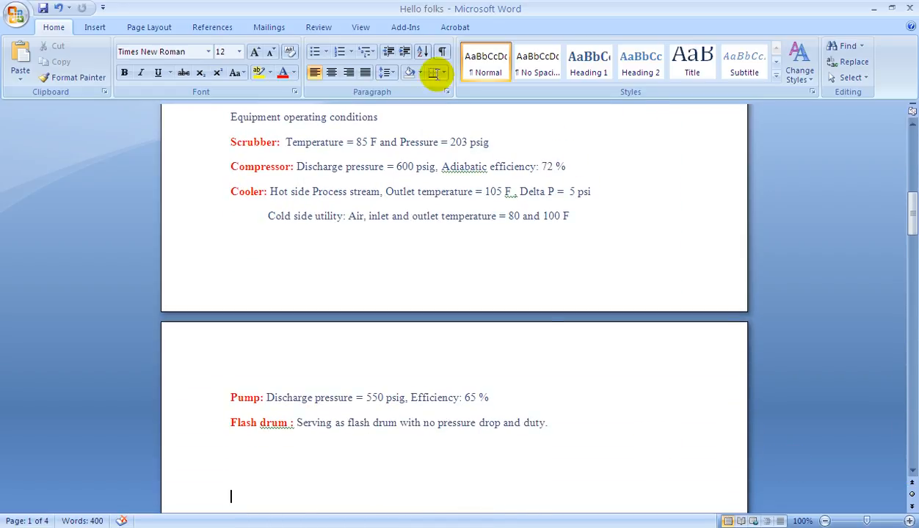
{"action": "key", "text": "alt+Tab"}
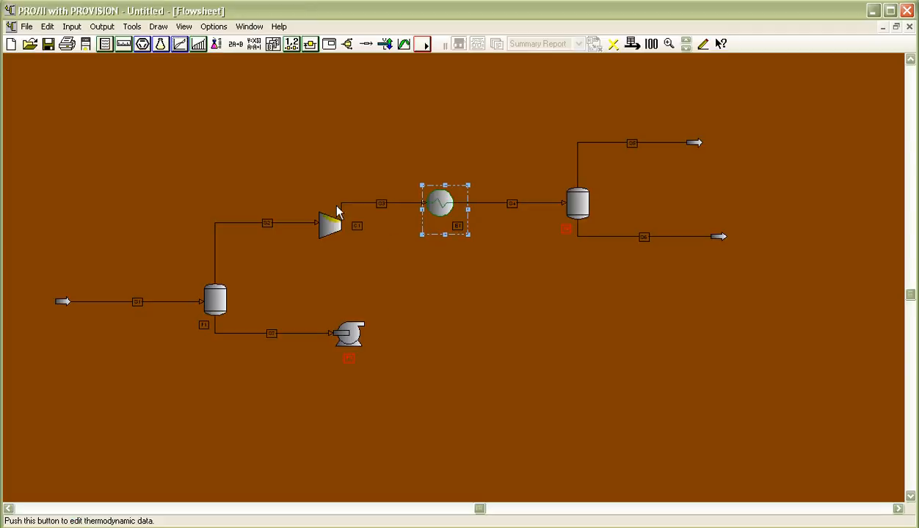
{"action": "left_click", "coordinate": [349, 345]}
{"action": "double_click", "coordinate": [349, 345]}
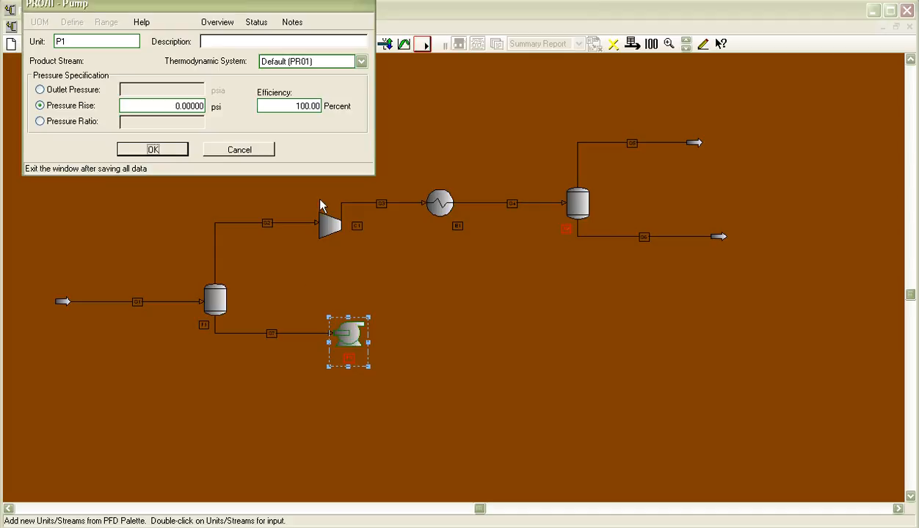
{"action": "left_click", "coordinate": [258, 156]}
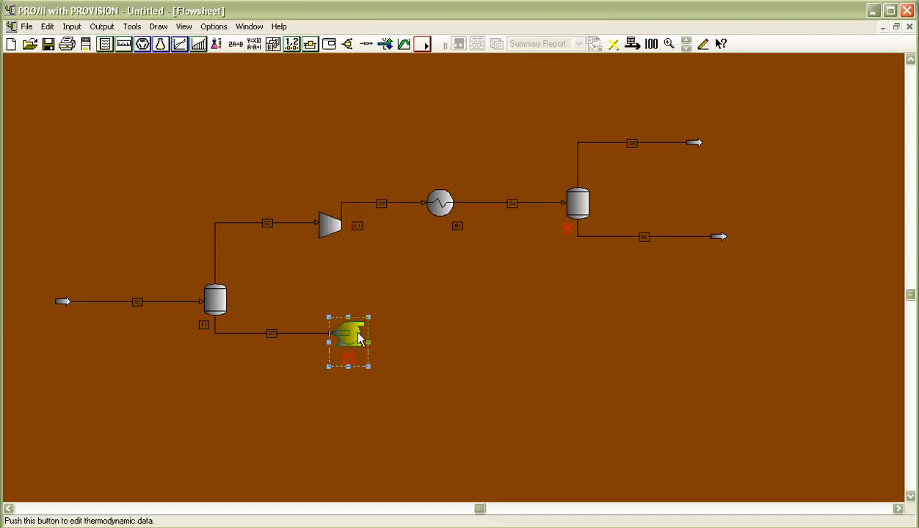
Draw a product stream from the outlet of pump P1 to an open end on the flowsheet and close the PFD palette
{"action": "left_click", "coordinate": [88, 46]}
{"action": "left_click", "coordinate": [878, 63]}
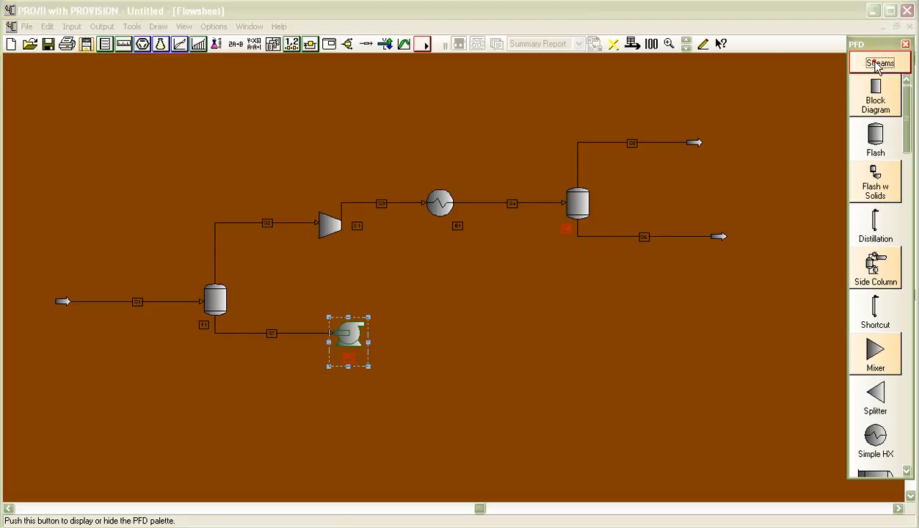
{"action": "left_click", "coordinate": [368, 325]}
{"action": "left_click", "coordinate": [471, 324]}
{"action": "left_click", "coordinate": [478, 342]}
{"action": "right_click", "coordinate": [704, 301]}
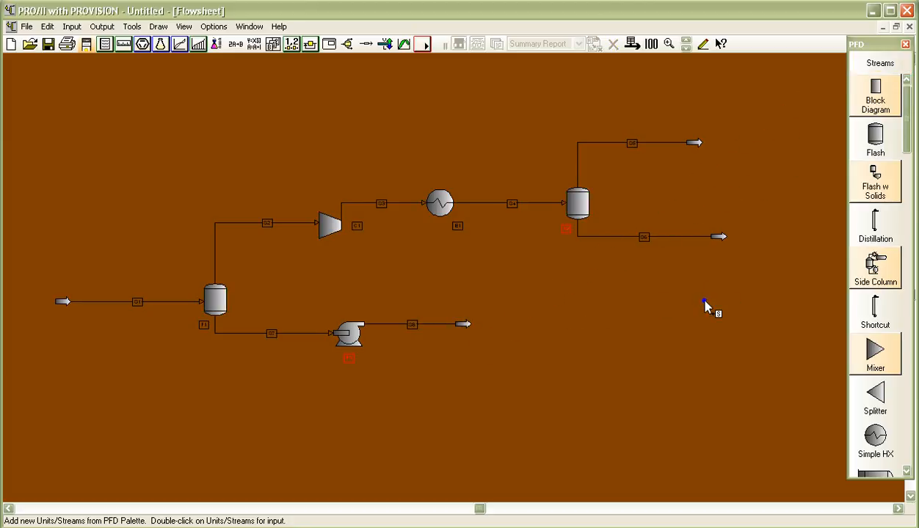
{"action": "left_click", "coordinate": [906, 45]}
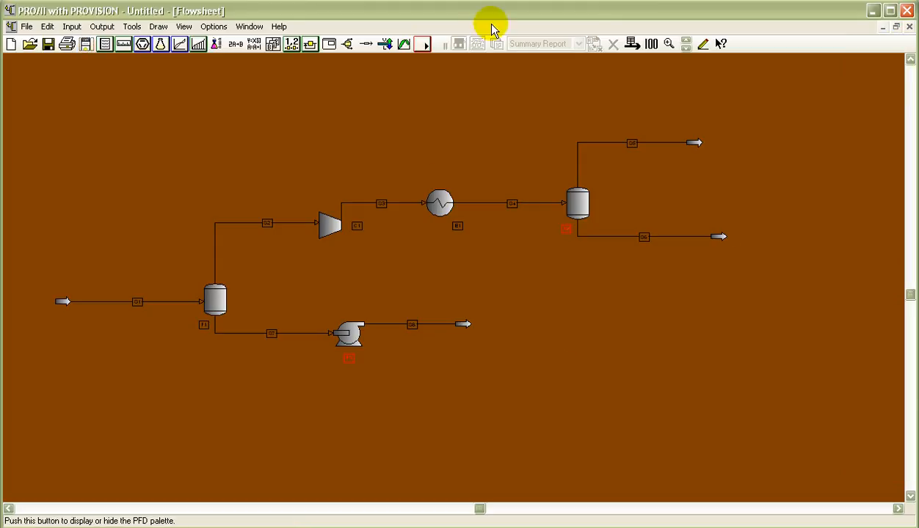
Specify pump P1 by an outlet pressure of 550 psig, checking the discharge pressure in the Word document
{"action": "key", "text": "alt+Tab"}
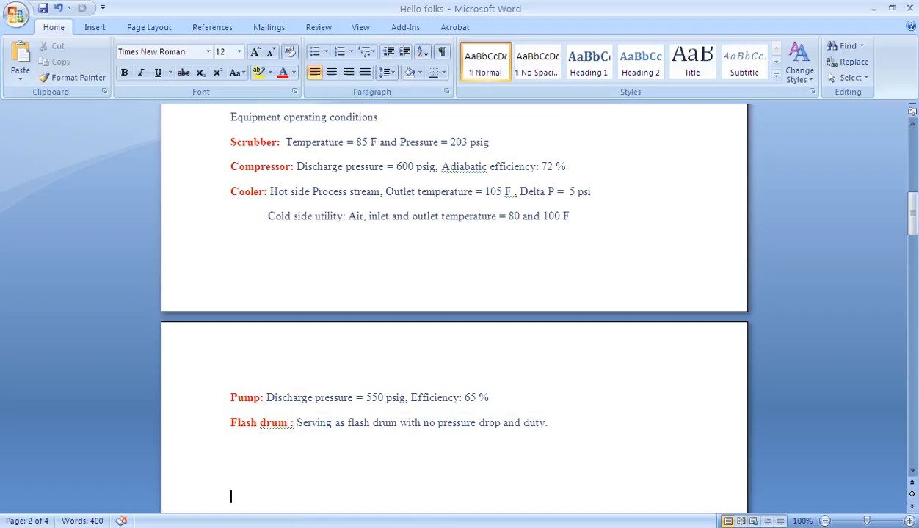
{"action": "key", "text": "alt+Tab"}
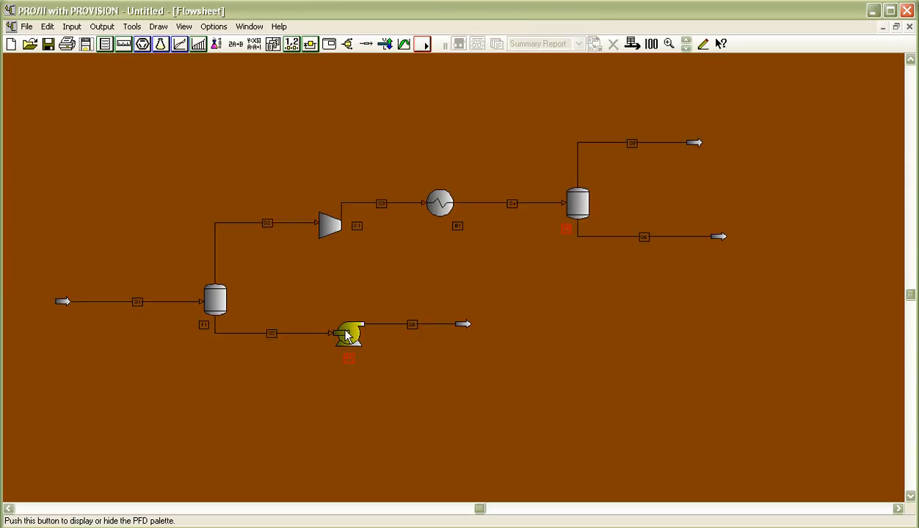
{"action": "double_click", "coordinate": [348, 339]}
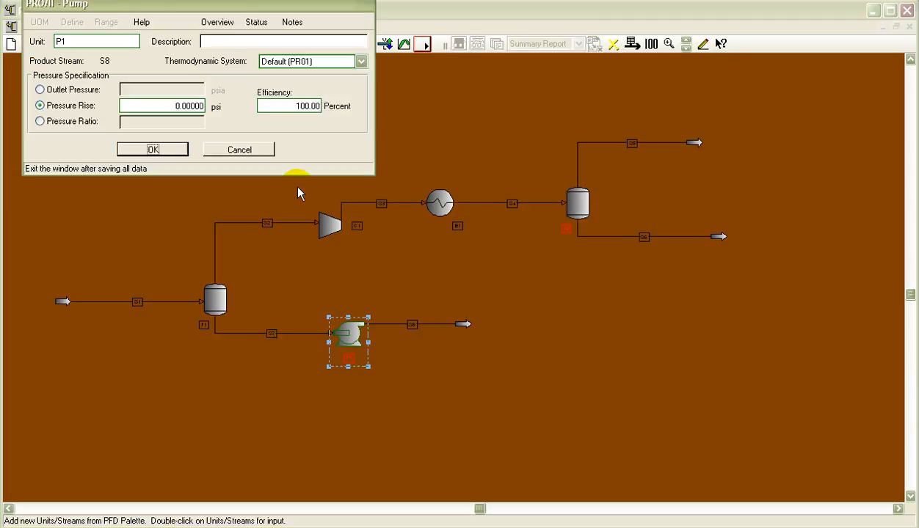
{"action": "left_click", "coordinate": [40, 89]}
{"action": "left_click", "coordinate": [169, 88]}
{"action": "type", "text": "55"}
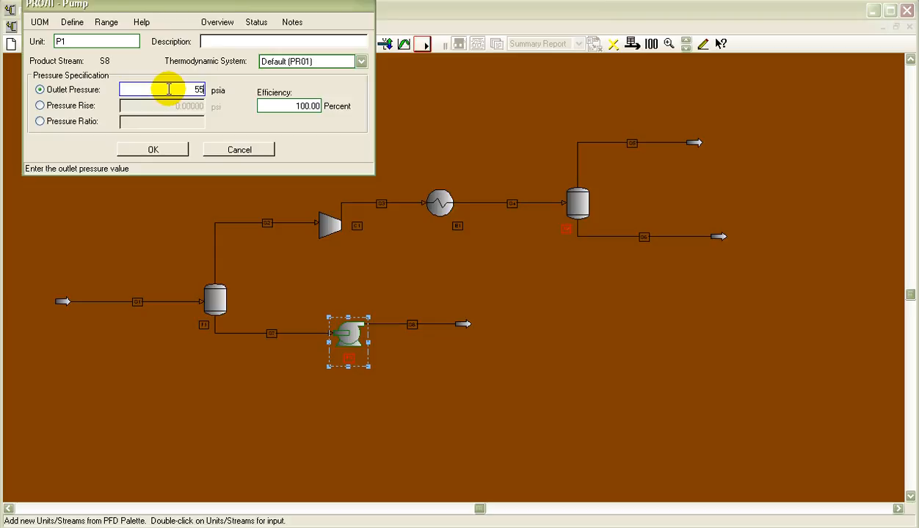
{"action": "key", "text": "alt+Tab"}
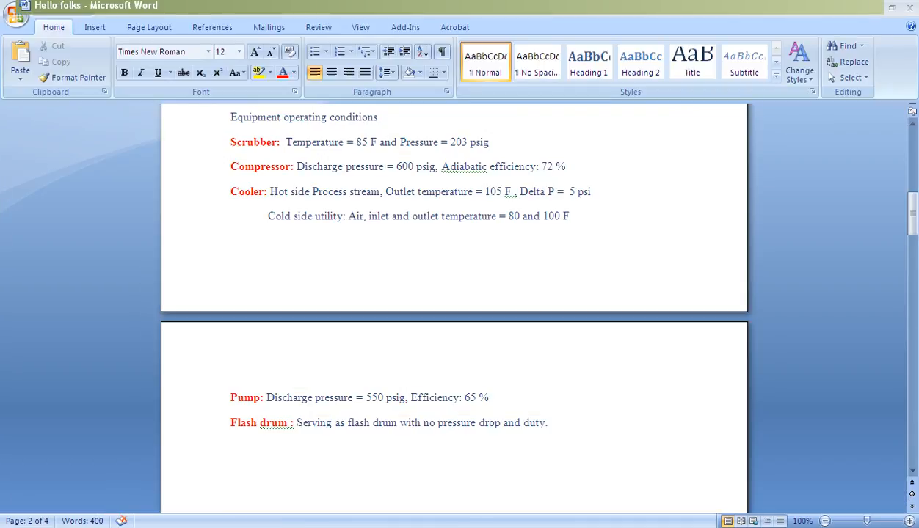
{"action": "key", "text": "alt+Tab"}
{"action": "left_click", "coordinate": [38, 22]}
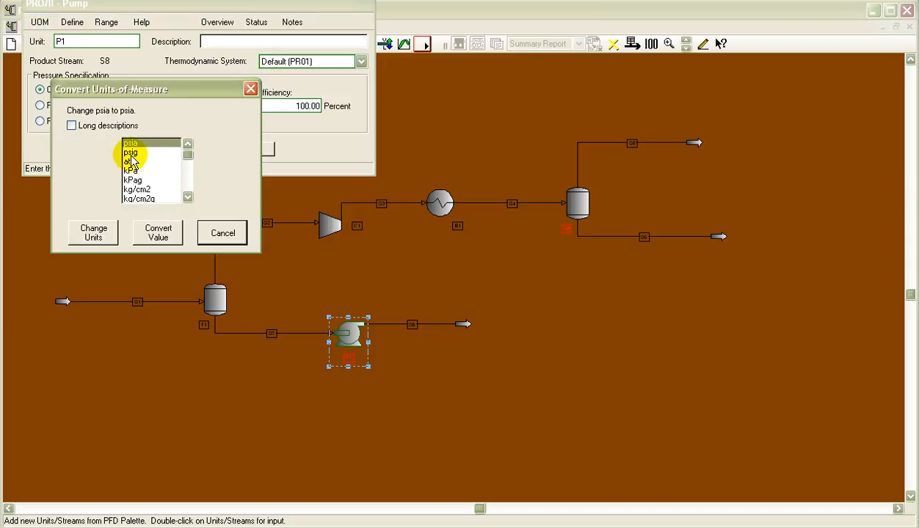
{"action": "left_click", "coordinate": [129, 154]}
{"action": "left_click", "coordinate": [93, 233]}
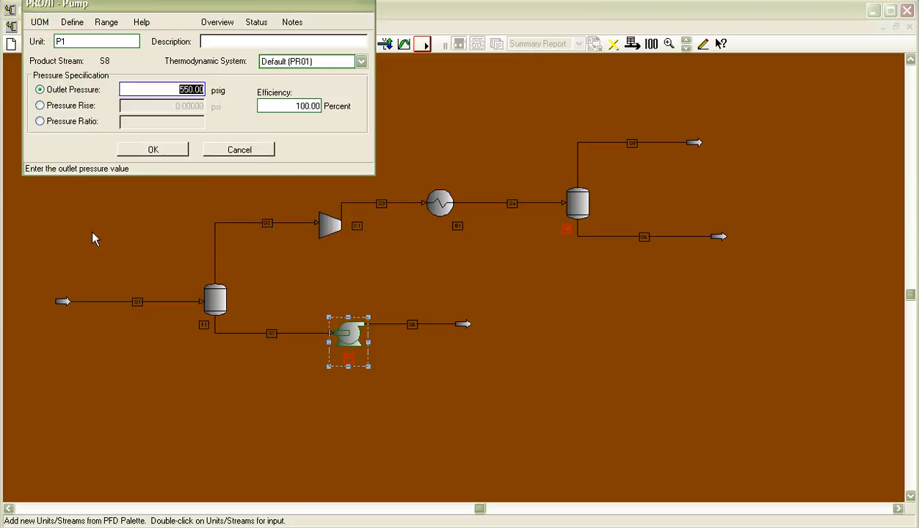
Set pump P1's efficiency to 65 percent and accept the pump data
{"action": "left_click", "coordinate": [296, 103]}
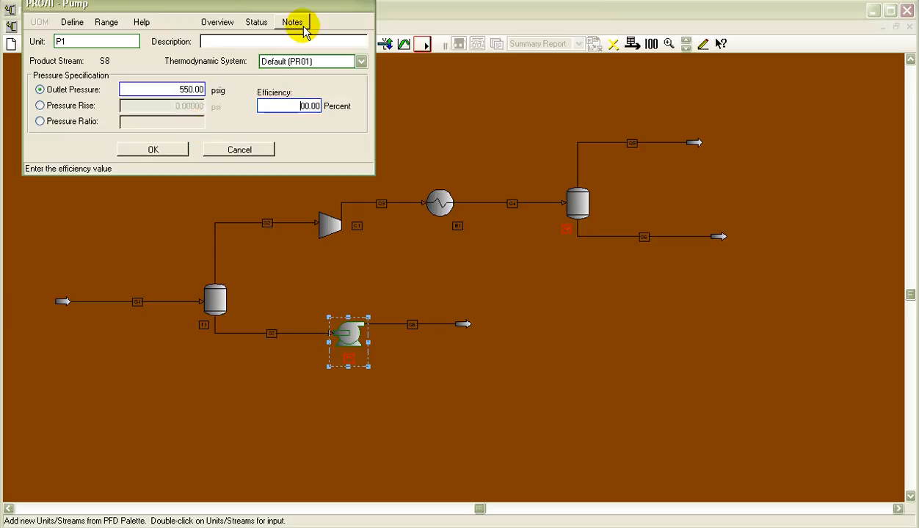
{"action": "type", "text": "65"}
{"action": "left_click", "coordinate": [169, 151]}
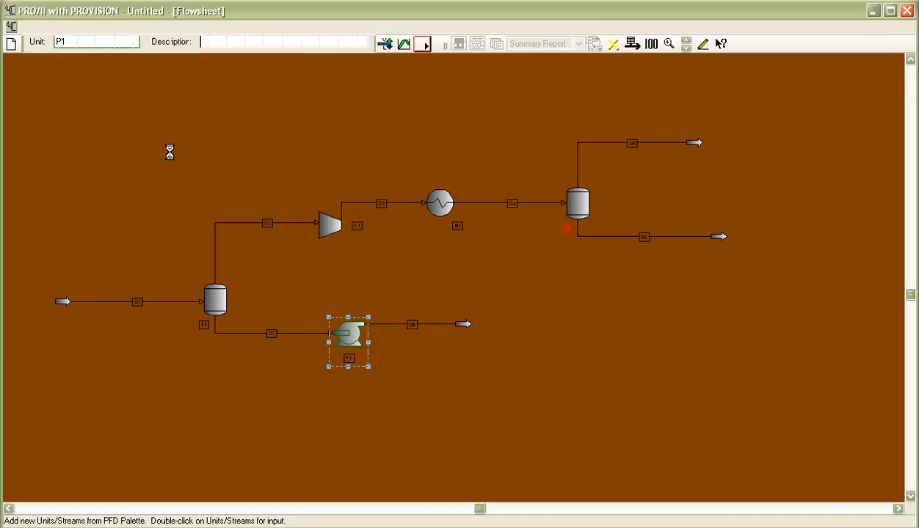
{"action": "left_click", "coordinate": [231, 420]}
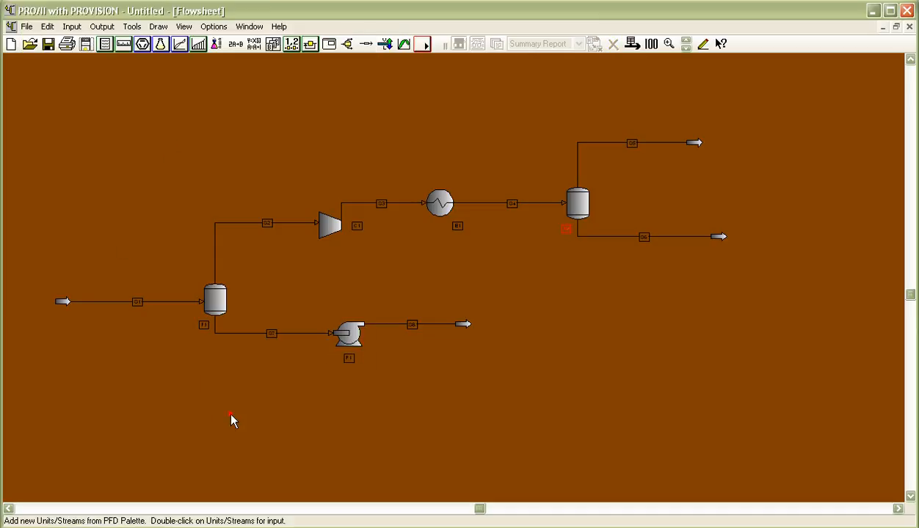
Use Duty with a value of 0 as flash drum F2's second specification and accept the flash drum data
{"action": "double_click", "coordinate": [580, 200]}
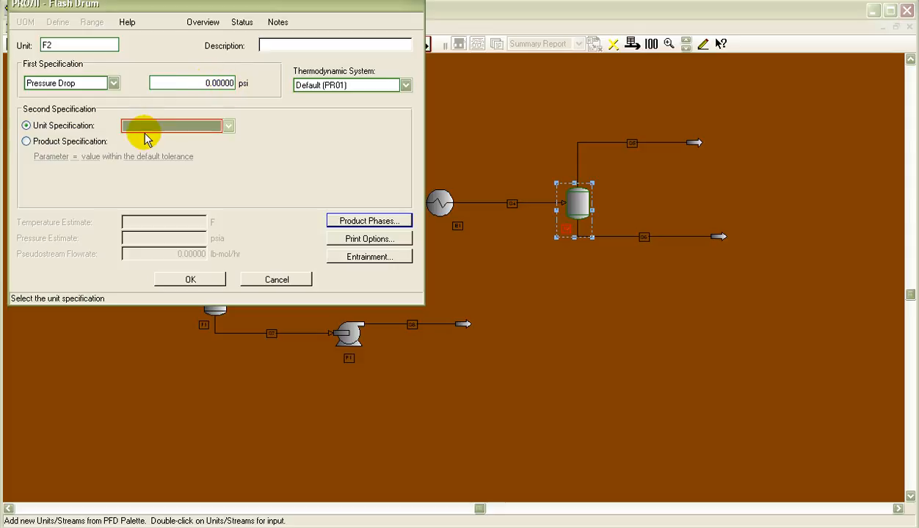
{"action": "left_click", "coordinate": [229, 126]}
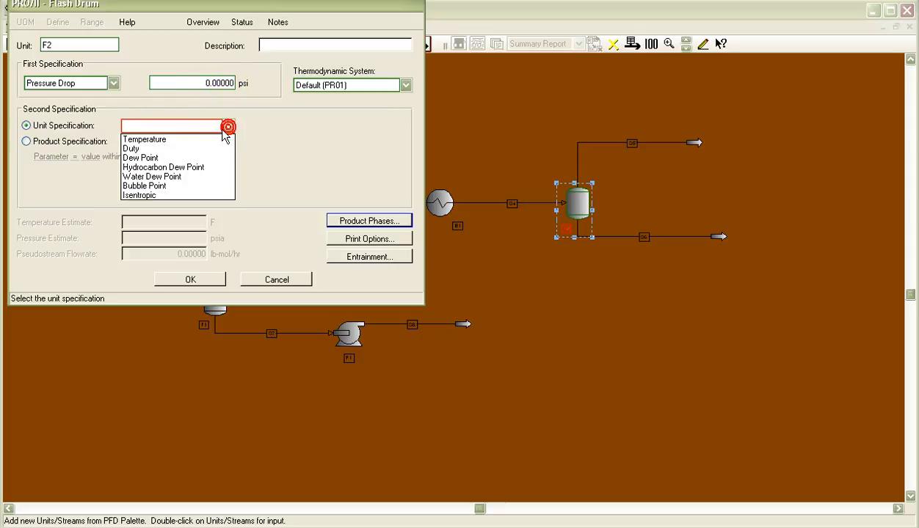
{"action": "left_click", "coordinate": [190, 149]}
{"action": "left_click", "coordinate": [291, 130]}
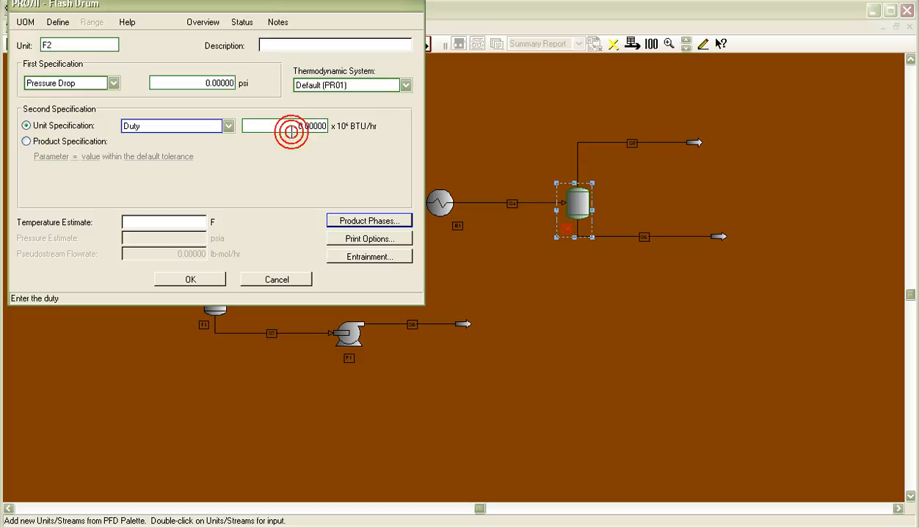
{"action": "key", "text": "Delete"}
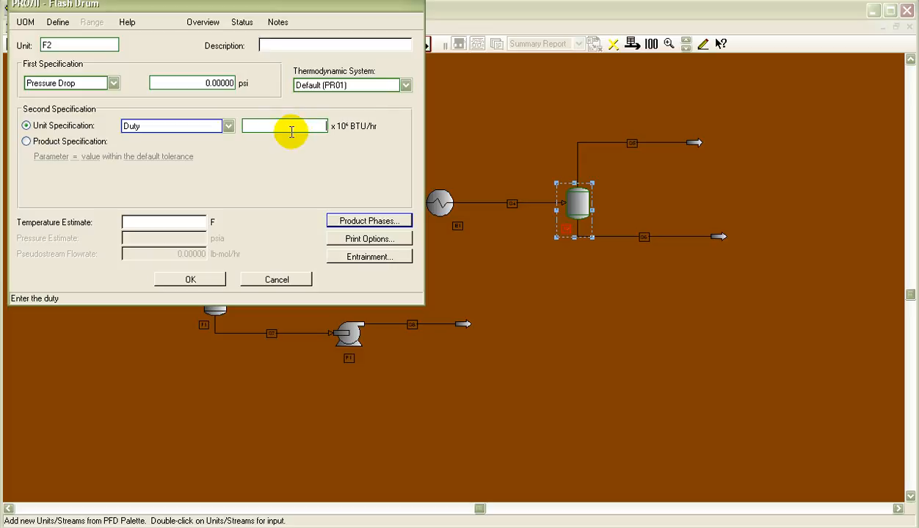
{"action": "left_click", "coordinate": [321, 187]}
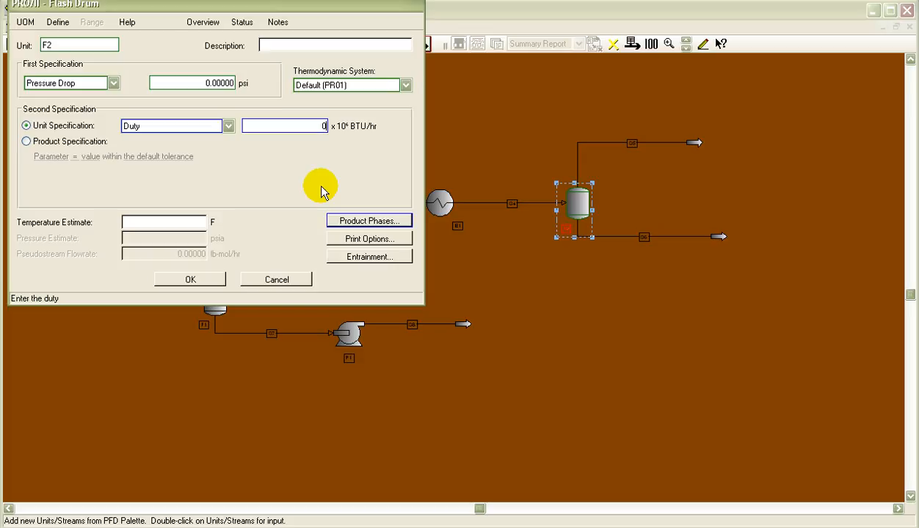
{"action": "left_click", "coordinate": [209, 281]}
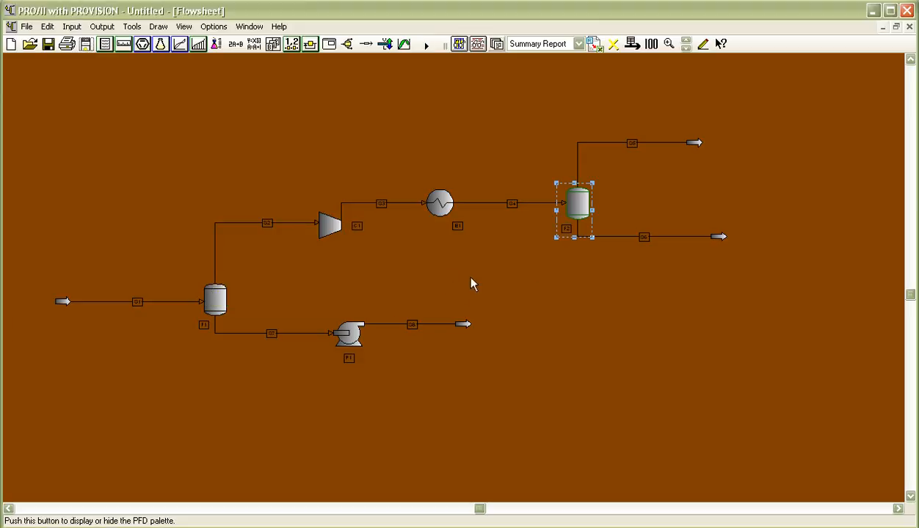
{"action": "left_click", "coordinate": [559, 301]}
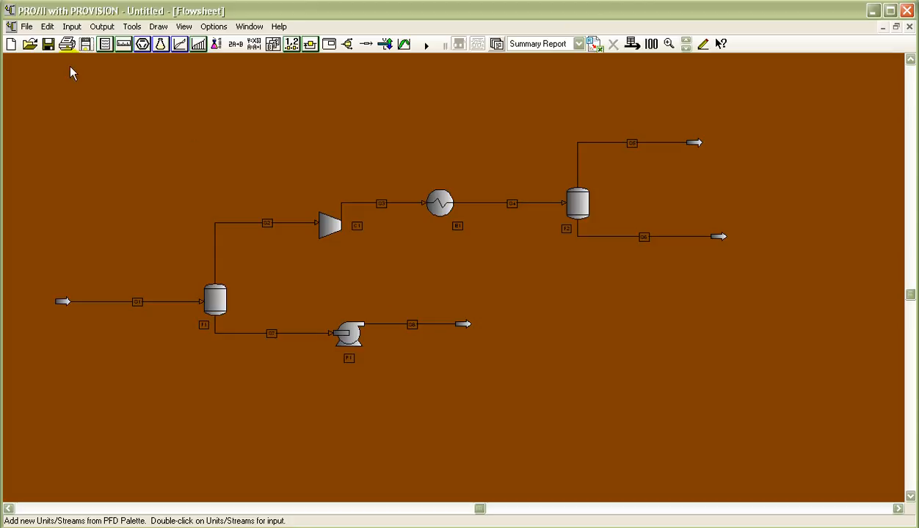
Save the simulation to the Desktop as Chiller1 in the Simulation Files (*.pr1) format
{"action": "left_click", "coordinate": [47, 44]}
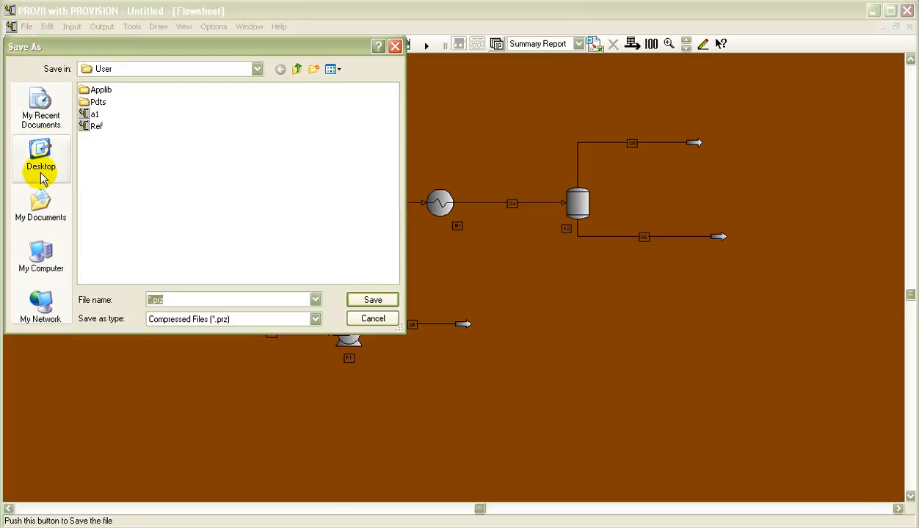
{"action": "left_click", "coordinate": [43, 163]}
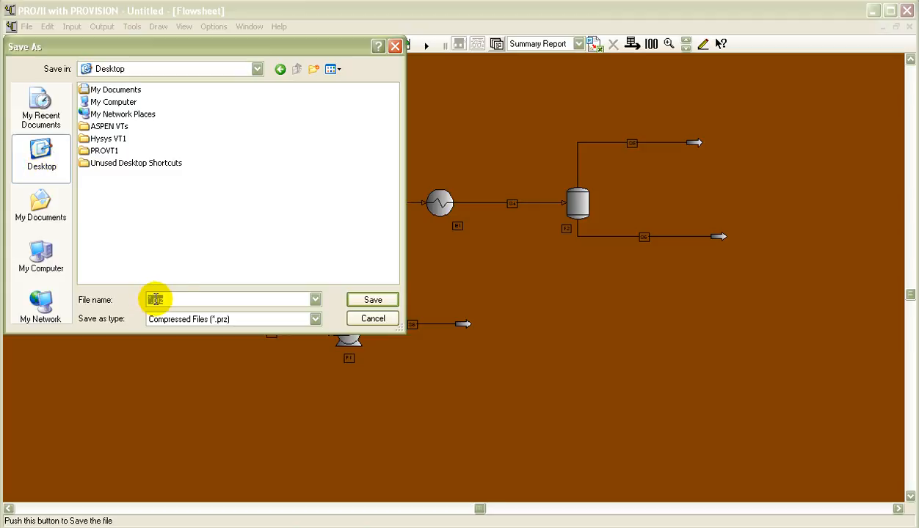
{"action": "left_click", "coordinate": [312, 318]}
{"action": "left_click", "coordinate": [284, 344]}
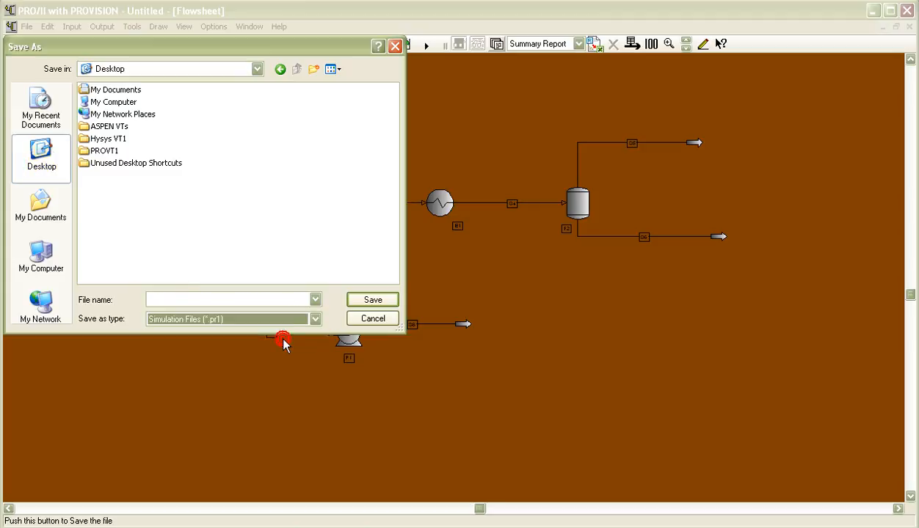
{"action": "left_click", "coordinate": [169, 297]}
{"action": "key", "text": "Caps_Lock"}
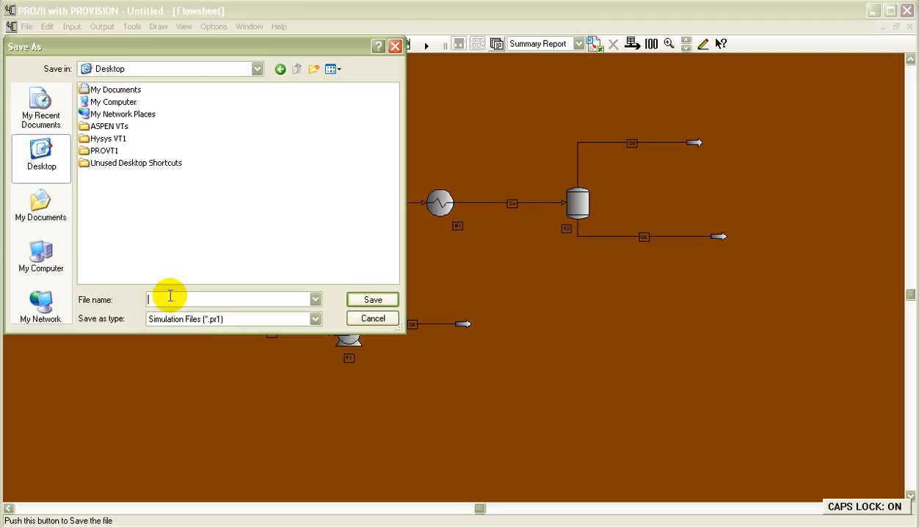
{"action": "type", "text": "C"}
{"action": "key", "text": "Caps_Lock"}
{"action": "type", "text": "hiller1"}
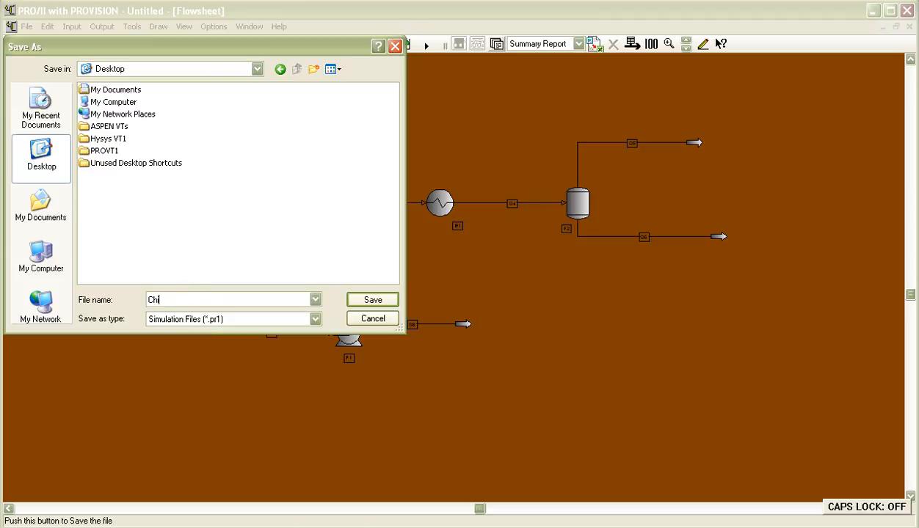
{"action": "left_click", "coordinate": [364, 299]}
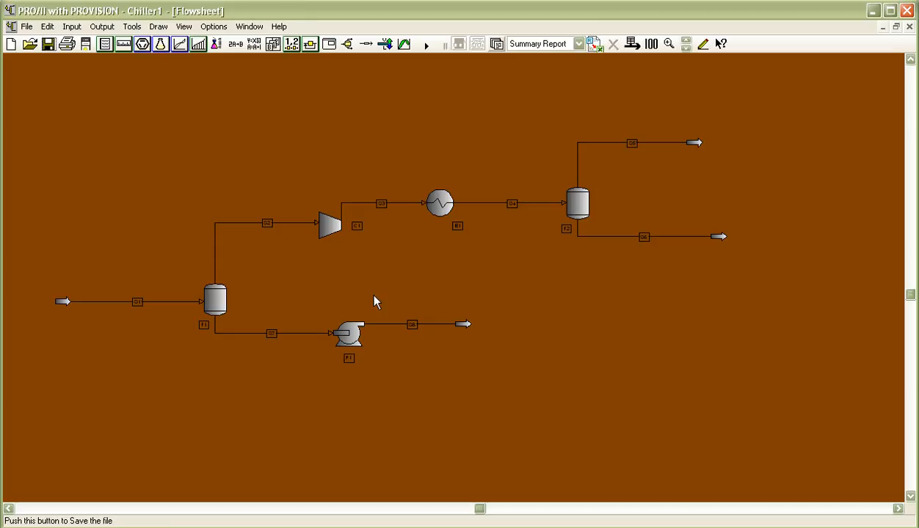
Run the simulation and view the calculated results of pump P1
{"action": "left_click", "coordinate": [426, 47]}
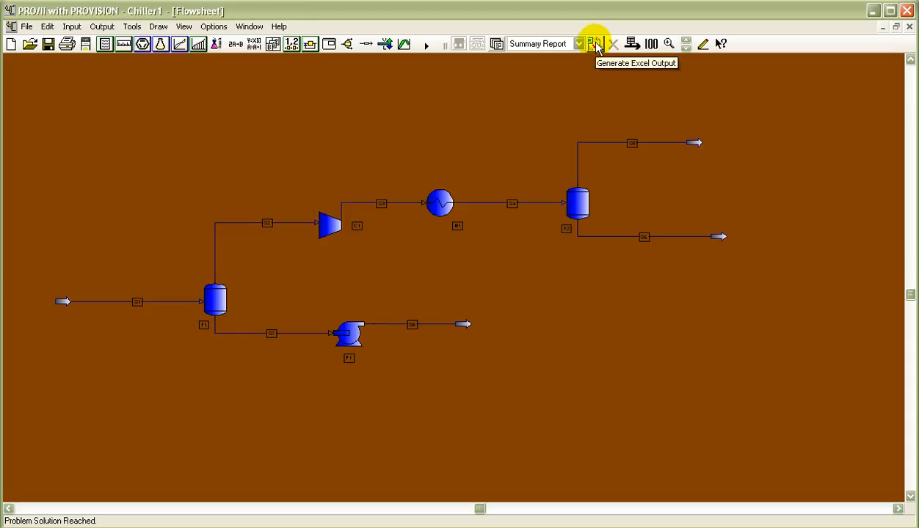
{"action": "double_click", "coordinate": [345, 336]}
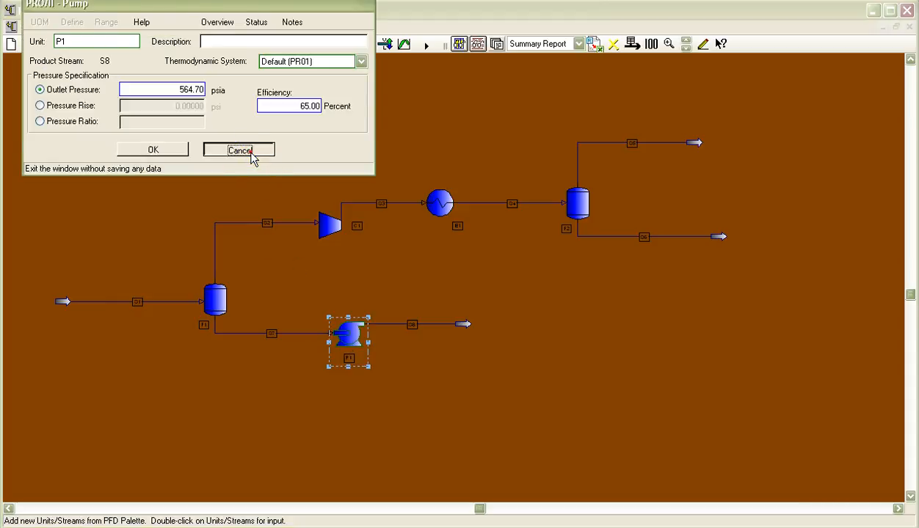
{"action": "left_click", "coordinate": [249, 151]}
{"action": "right_click", "coordinate": [349, 334]}
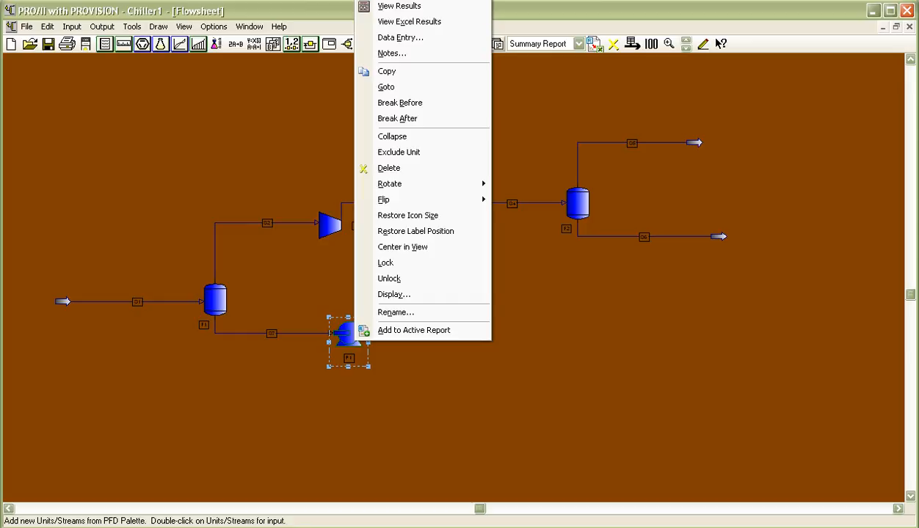
{"action": "left_click", "coordinate": [402, 6]}
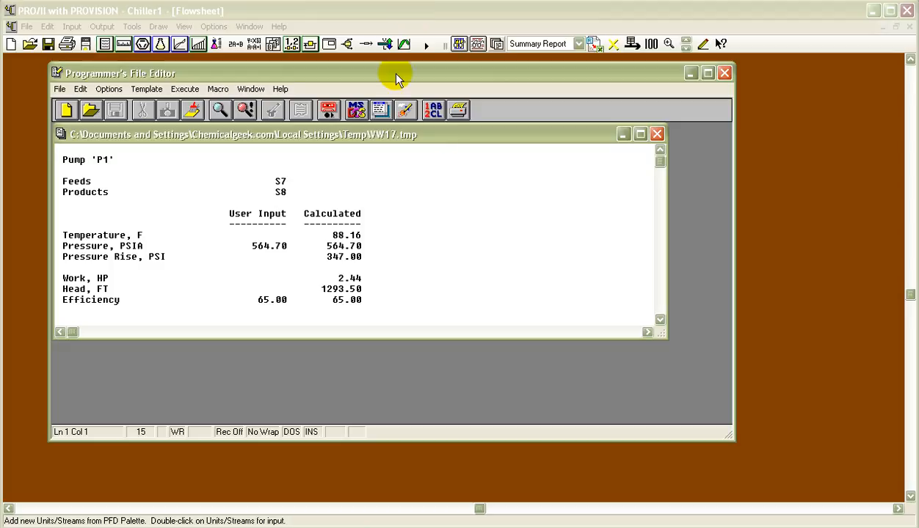
Examine the rest of pump P1's results report, including the calculated pressure, work, head and efficiency, and close it
{"action": "left_click", "coordinate": [659, 320]}
{"action": "left_click", "coordinate": [660, 320]}
{"action": "left_click", "coordinate": [660, 320]}
{"action": "left_click", "coordinate": [660, 320]}
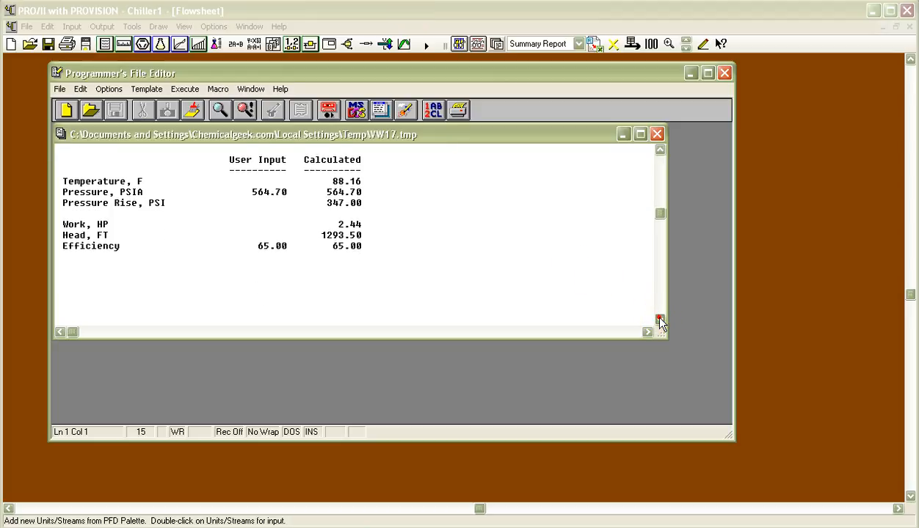
{"action": "left_click", "coordinate": [660, 320]}
{"action": "left_click", "coordinate": [659, 320]}
{"action": "left_click", "coordinate": [660, 320]}
{"action": "left_click", "coordinate": [660, 320]}
{"action": "left_click", "coordinate": [657, 133]}
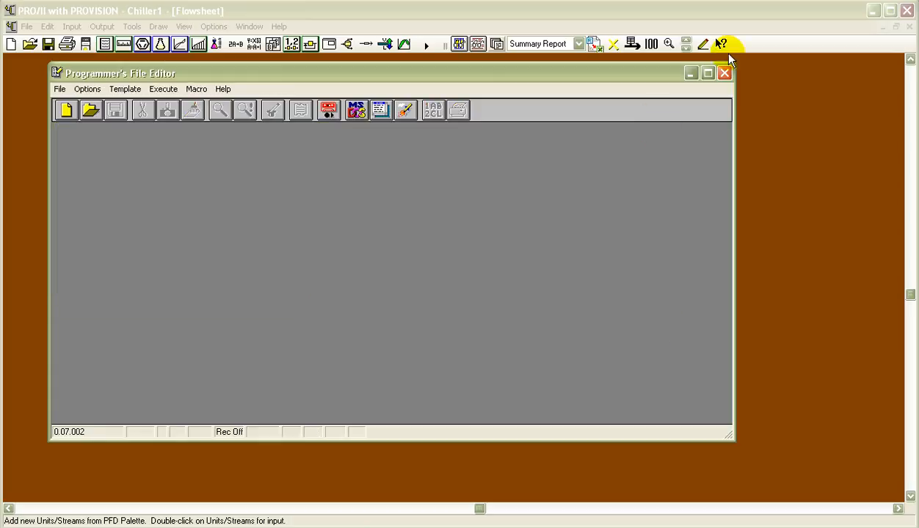
{"action": "left_click", "coordinate": [724, 73]}
View the calculated results of flash drum F2, close the report and deselect the drum
{"action": "right_click", "coordinate": [579, 212]}
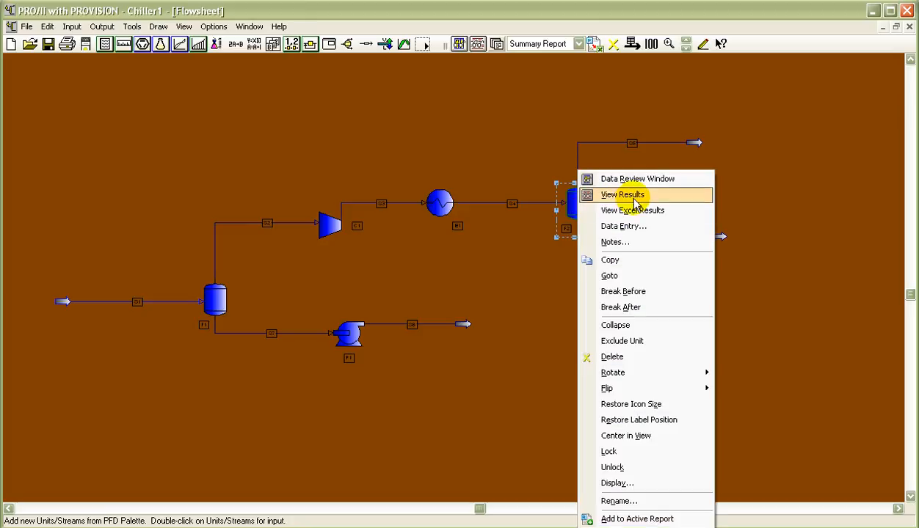
{"action": "left_click", "coordinate": [629, 198]}
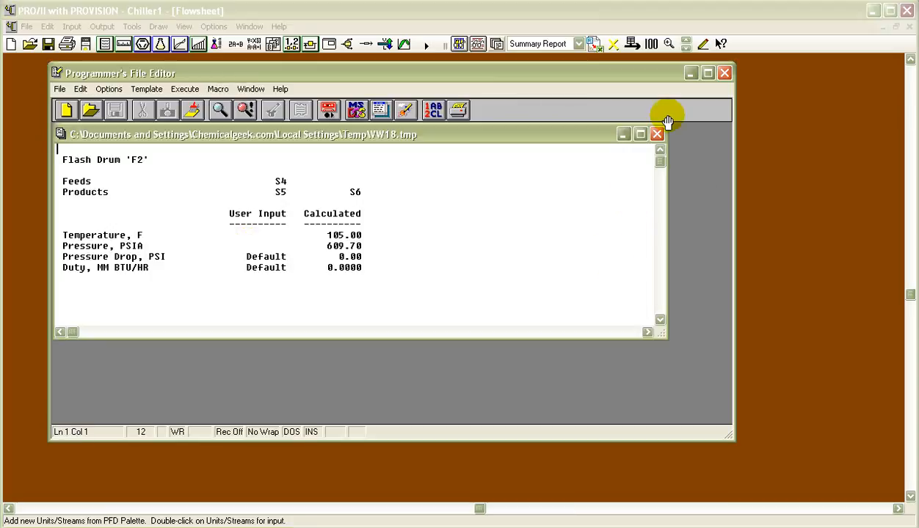
{"action": "left_click", "coordinate": [655, 133]}
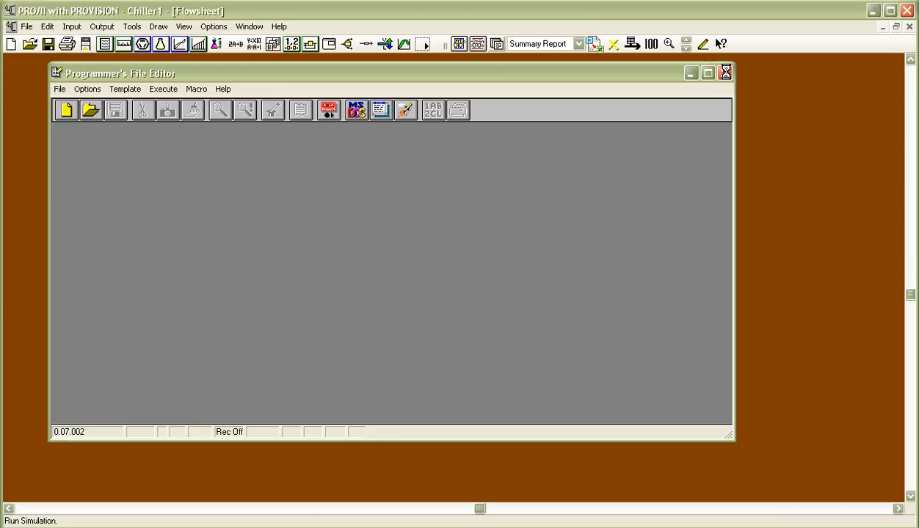
{"action": "left_click", "coordinate": [724, 74]}
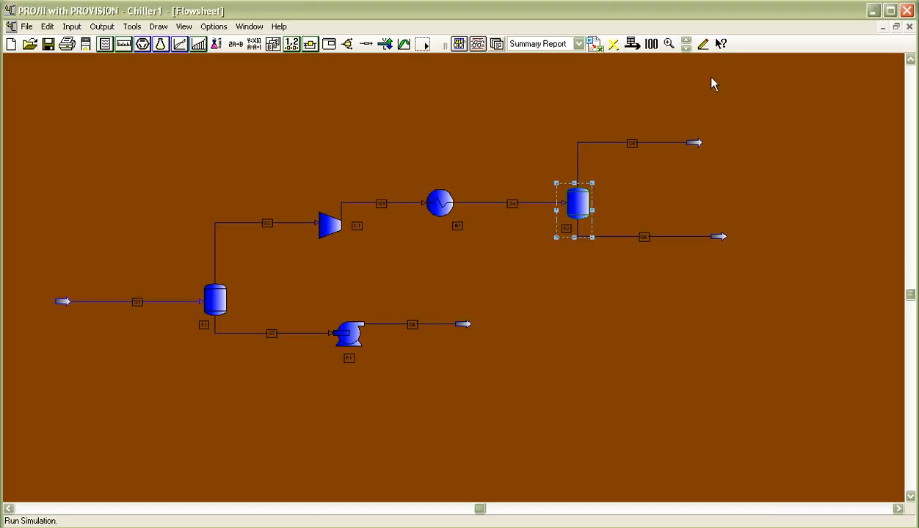
{"action": "left_click", "coordinate": [535, 310]}
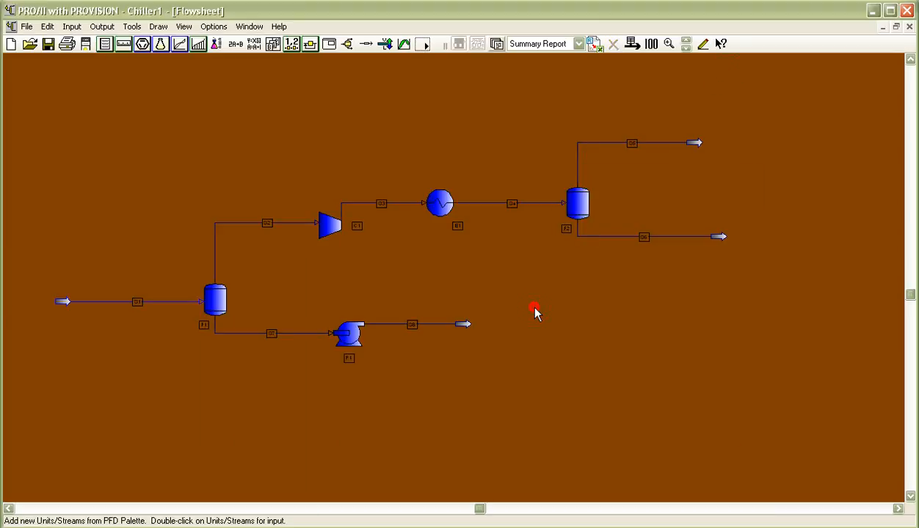
Generate the Summary Report of the simulation as an Excel workbook
{"action": "left_click", "coordinate": [597, 44]}
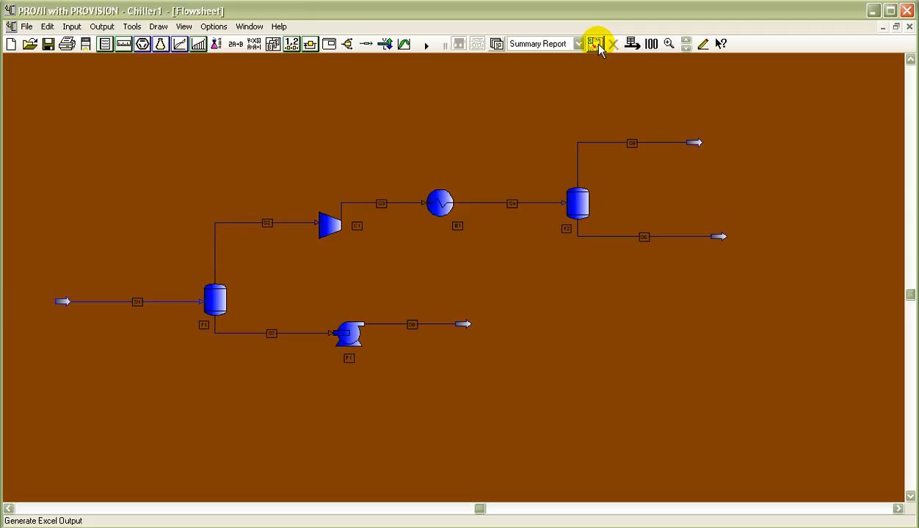
{"action": "left_click", "coordinate": [597, 45]}
{"action": "left_click", "coordinate": [597, 45]}
{"action": "left_click", "coordinate": [598, 46]}
{"action": "left_click", "coordinate": [596, 44]}
{"action": "left_click", "coordinate": [597, 44]}
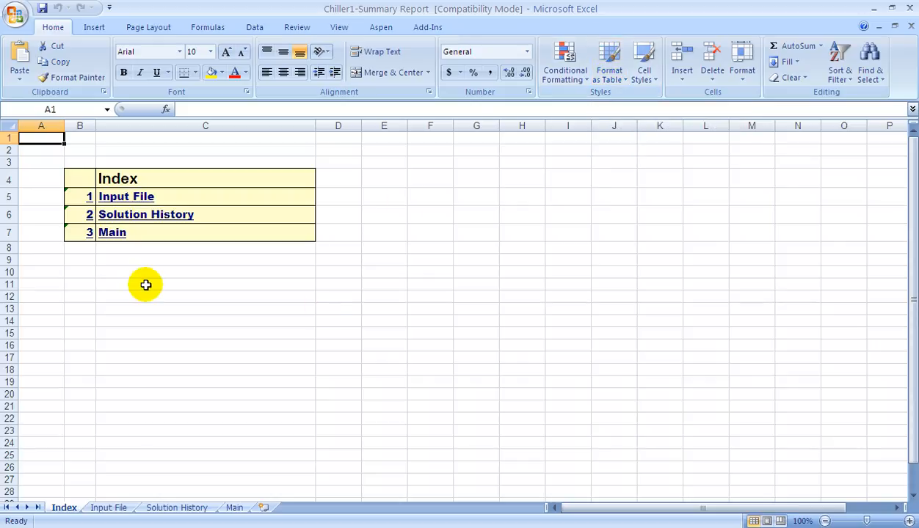
Examine the keyword listing on the report's Input File sheet and check the Solution History sheet
{"action": "left_click", "coordinate": [108, 508]}
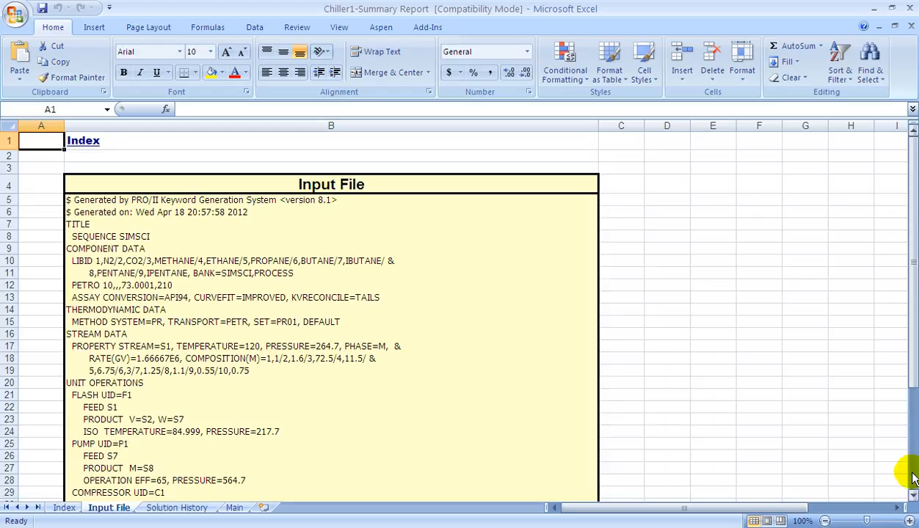
{"action": "left_click", "coordinate": [912, 496]}
{"action": "left_click", "coordinate": [913, 495]}
{"action": "left_click", "coordinate": [913, 496]}
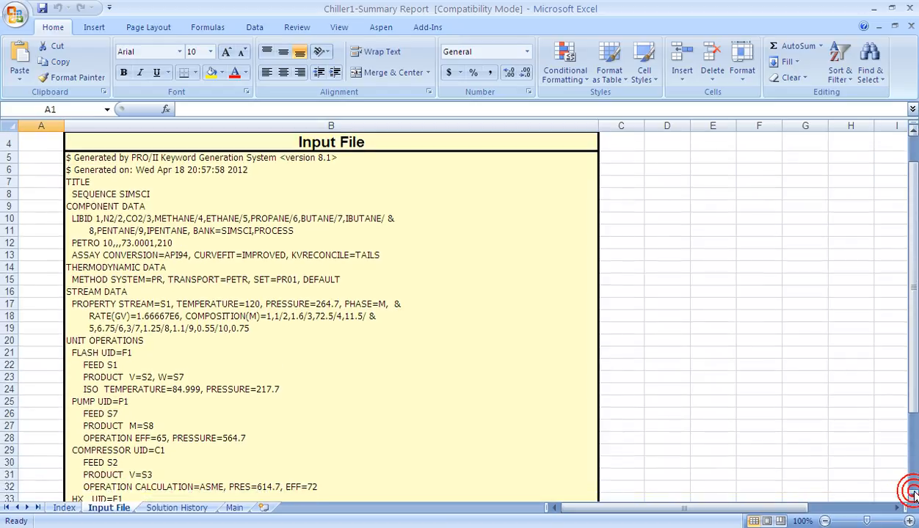
{"action": "left_click", "coordinate": [913, 495]}
{"action": "left_click", "coordinate": [913, 496]}
{"action": "left_click", "coordinate": [913, 495]}
{"action": "left_click", "coordinate": [912, 495]}
{"action": "left_click", "coordinate": [912, 495]}
{"action": "left_click", "coordinate": [913, 495]}
{"action": "left_click", "coordinate": [912, 495]}
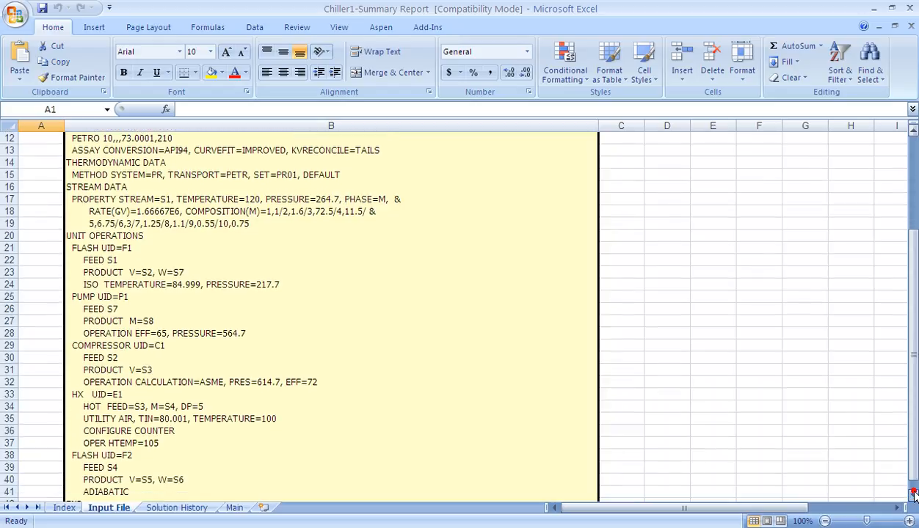
{"action": "left_click", "coordinate": [913, 495]}
{"action": "left_click", "coordinate": [913, 495]}
{"action": "left_click", "coordinate": [912, 495]}
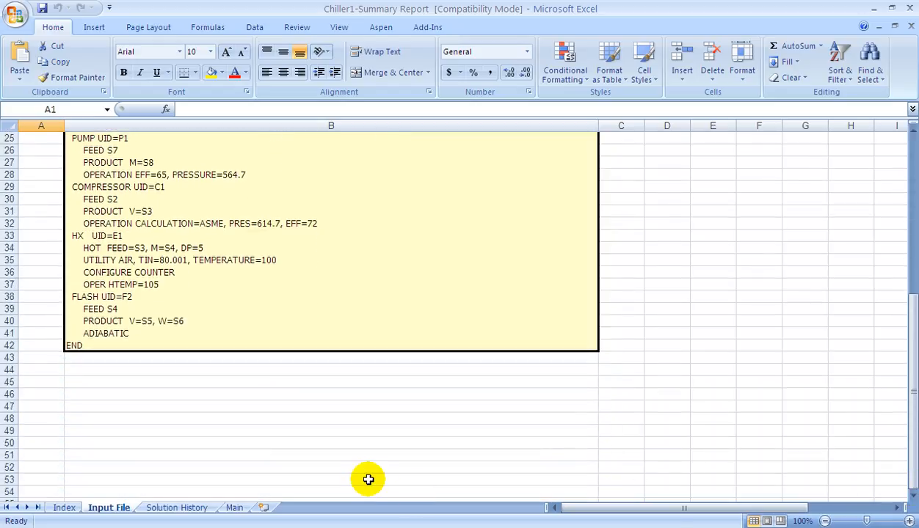
{"action": "left_click", "coordinate": [182, 508]}
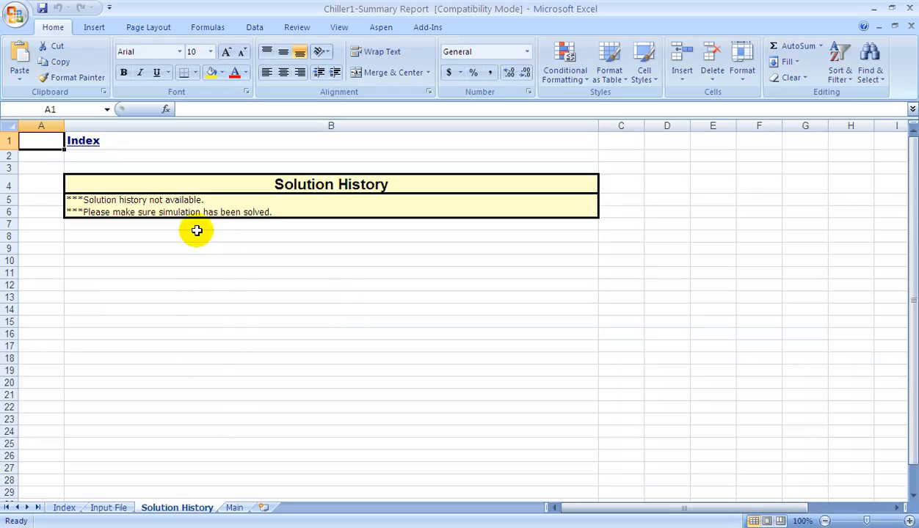
Examine the compressor, flash drum and heat exchanger summaries on the report's Main sheet
{"action": "left_click", "coordinate": [233, 508]}
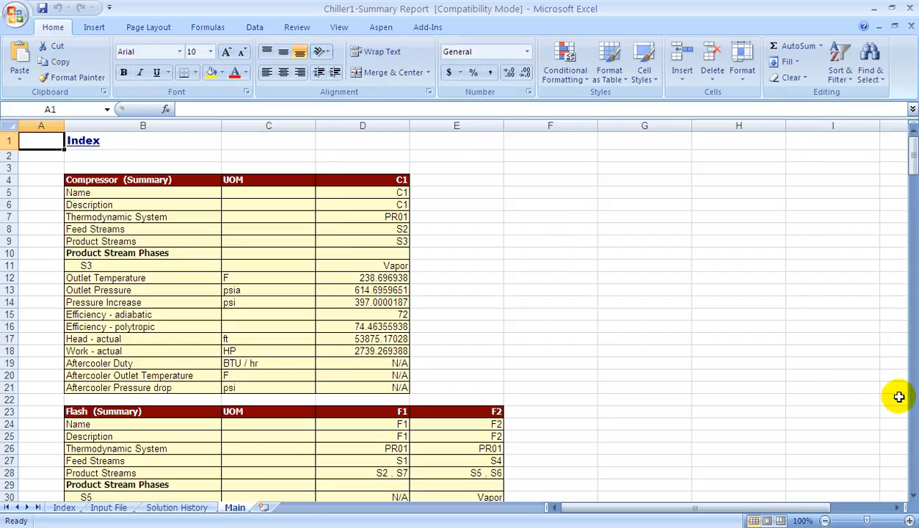
{"action": "left_click", "coordinate": [913, 495]}
{"action": "left_click", "coordinate": [912, 496]}
{"action": "left_click", "coordinate": [913, 496]}
{"action": "left_click", "coordinate": [913, 496]}
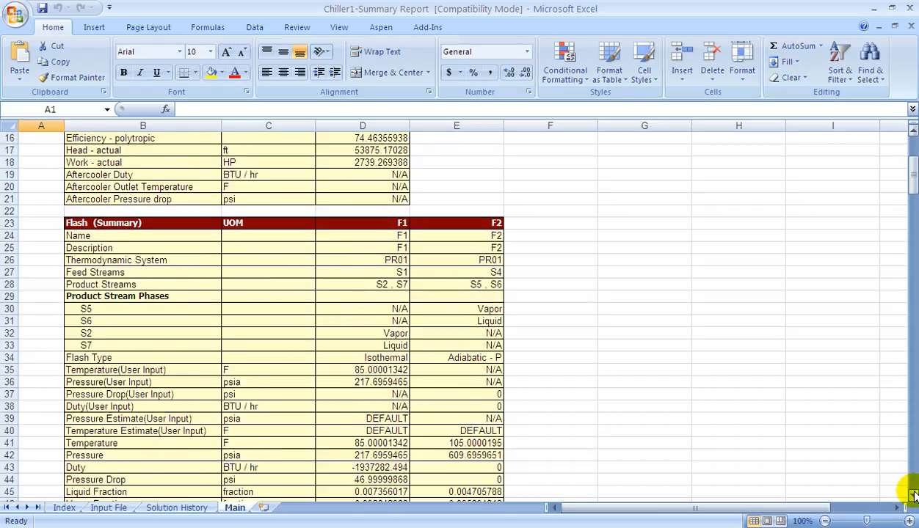
{"action": "left_click", "coordinate": [913, 495]}
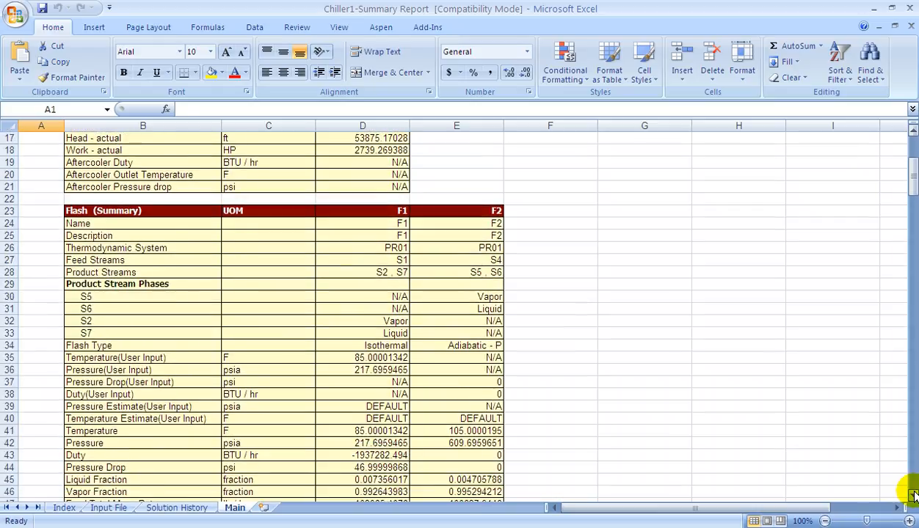
{"action": "left_click", "coordinate": [913, 495]}
{"action": "left_click", "coordinate": [913, 495]}
{"action": "left_click", "coordinate": [912, 495]}
{"action": "left_click", "coordinate": [913, 495]}
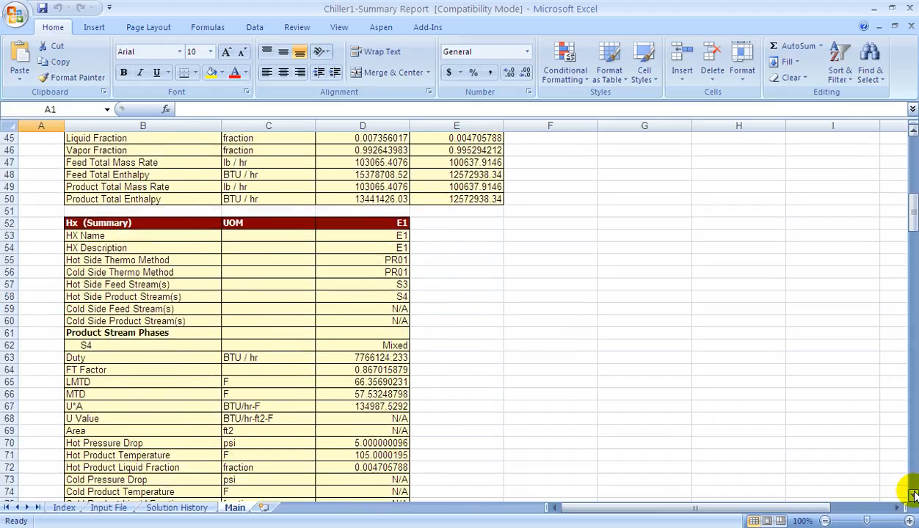
Examine the stream properties, molar component rates and fractions on the Main sheet, and close the Excel report
{"action": "left_click", "coordinate": [913, 496]}
{"action": "left_click", "coordinate": [913, 496]}
{"action": "left_click", "coordinate": [913, 495]}
{"action": "left_click", "coordinate": [913, 495]}
{"action": "left_click", "coordinate": [913, 495]}
{"action": "left_click", "coordinate": [913, 495]}
{"action": "left_click", "coordinate": [913, 496]}
{"action": "left_click", "coordinate": [913, 495]}
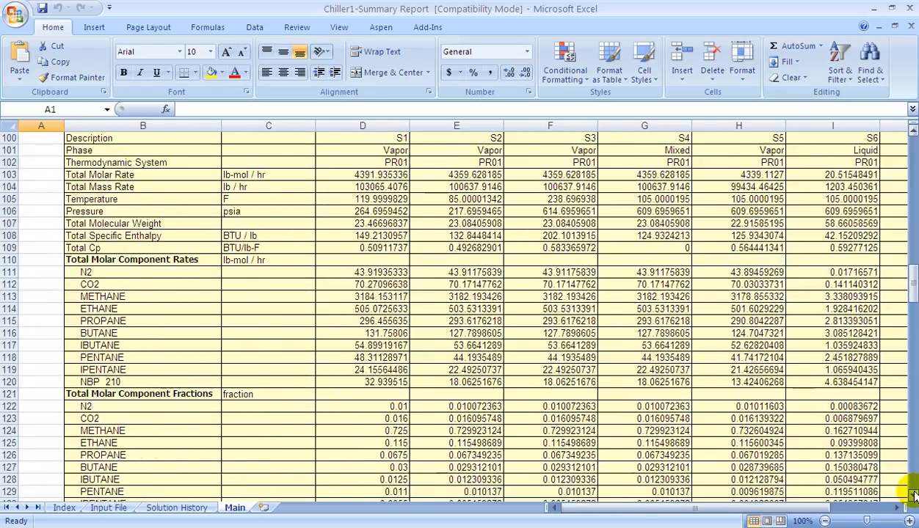
{"action": "left_click", "coordinate": [913, 496]}
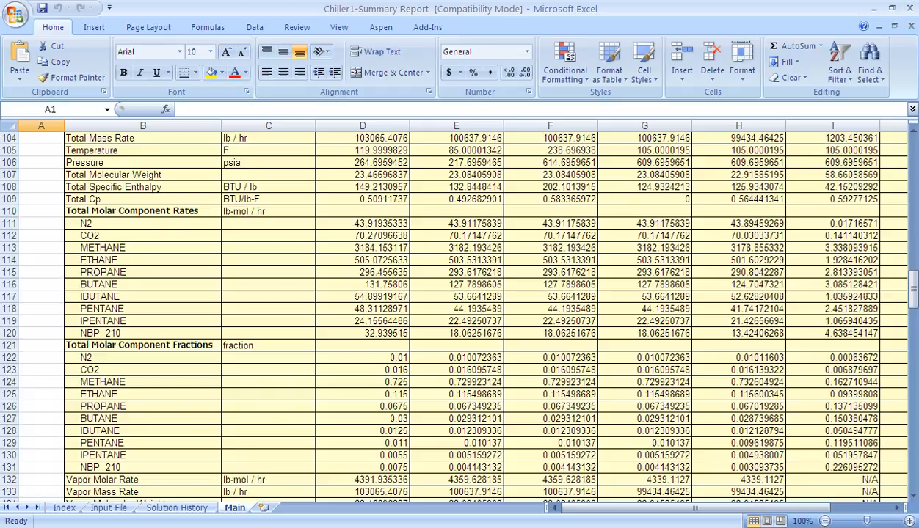
{"action": "left_click", "coordinate": [909, 8]}
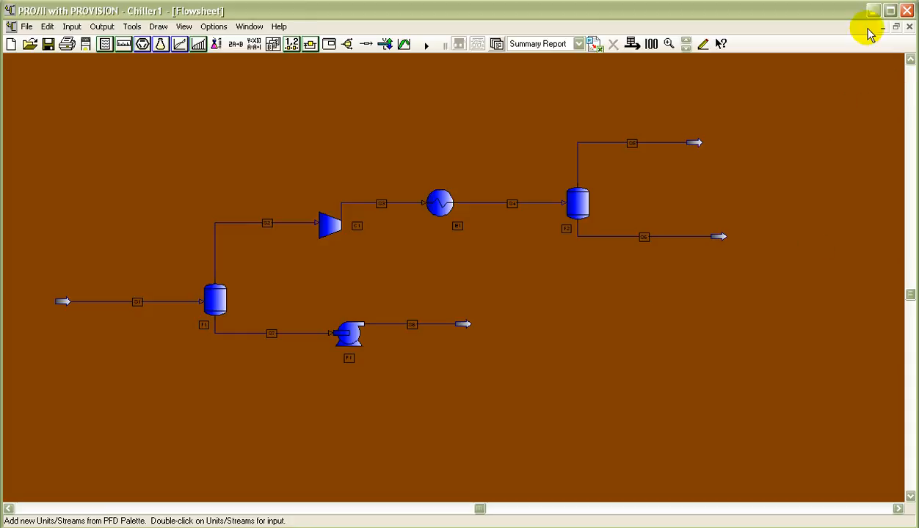
{"action": "key", "text": "alt+Tab"}
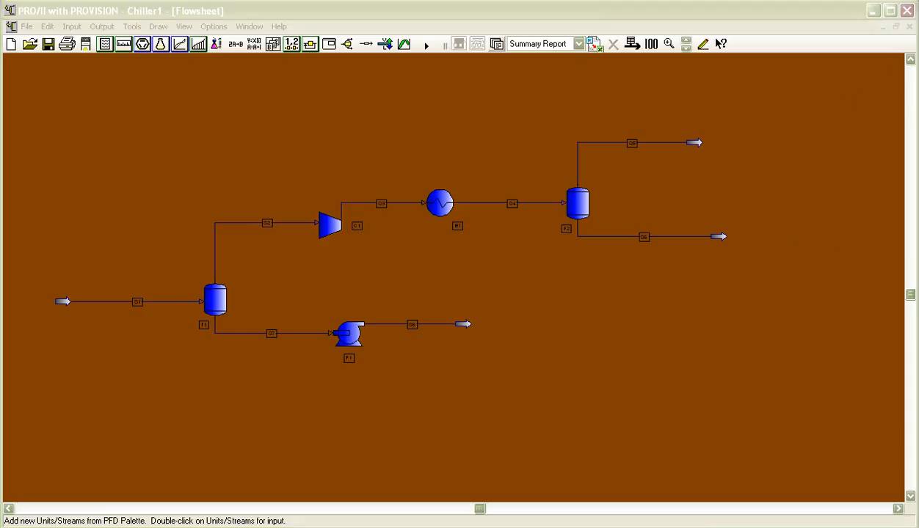